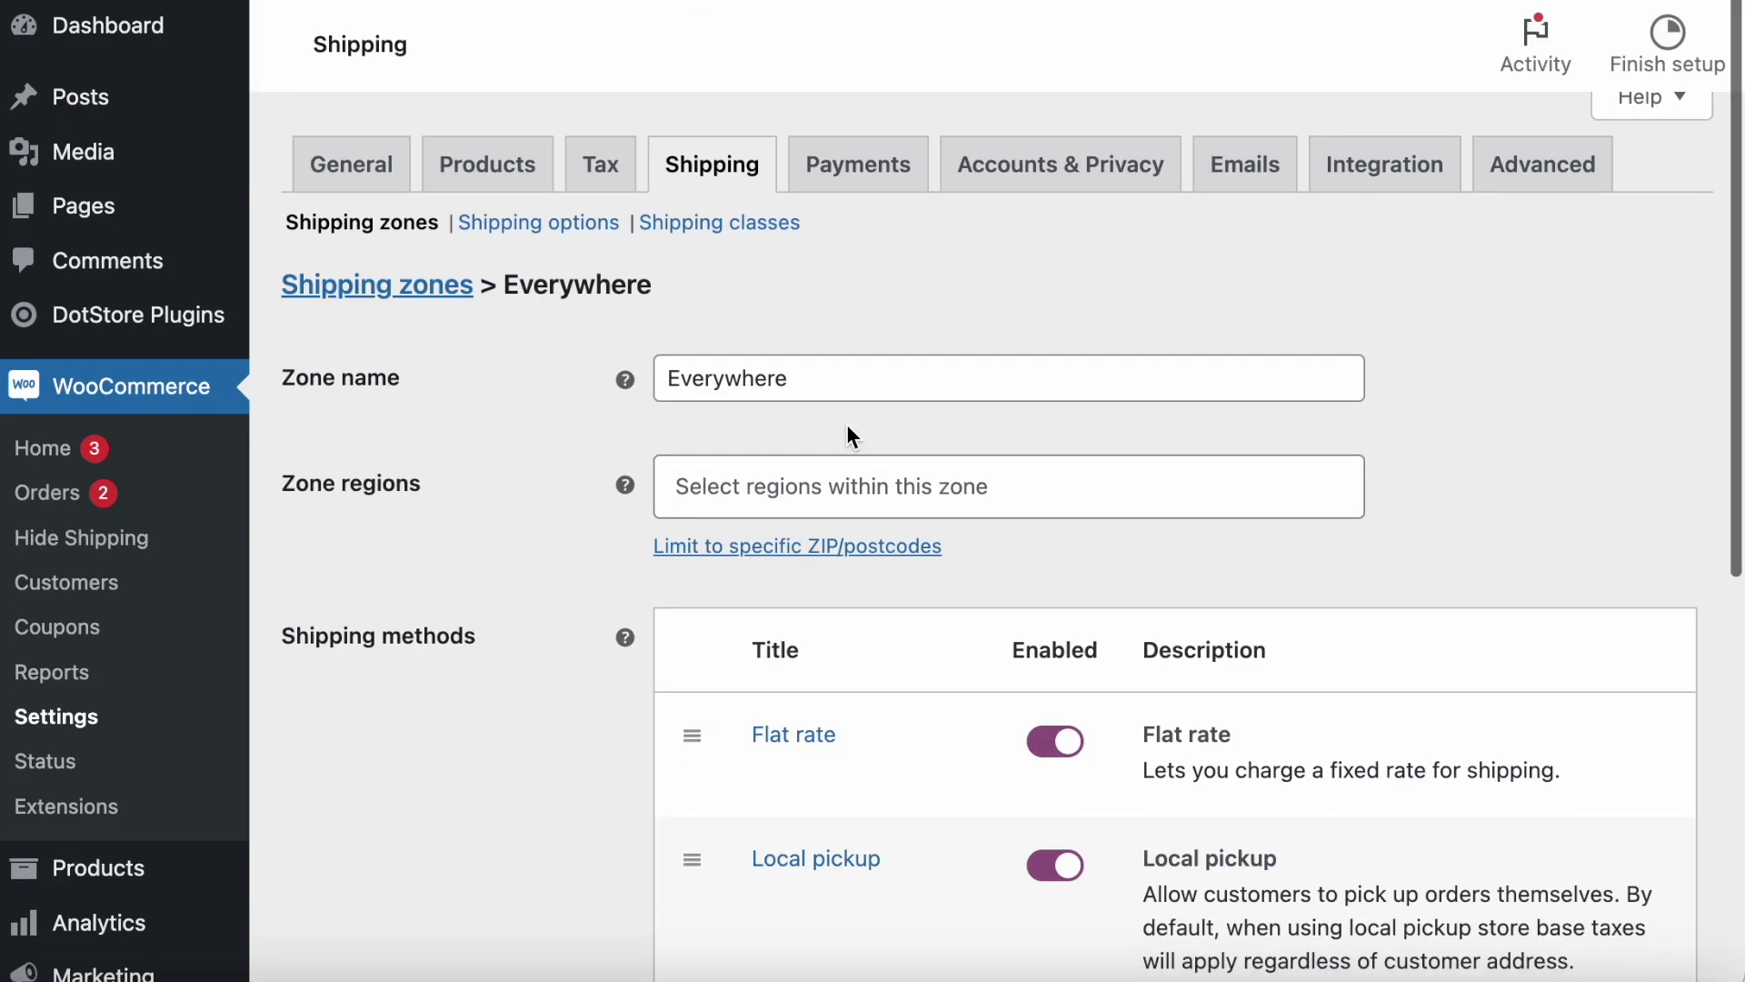
scroll(850, 427, down, 4)
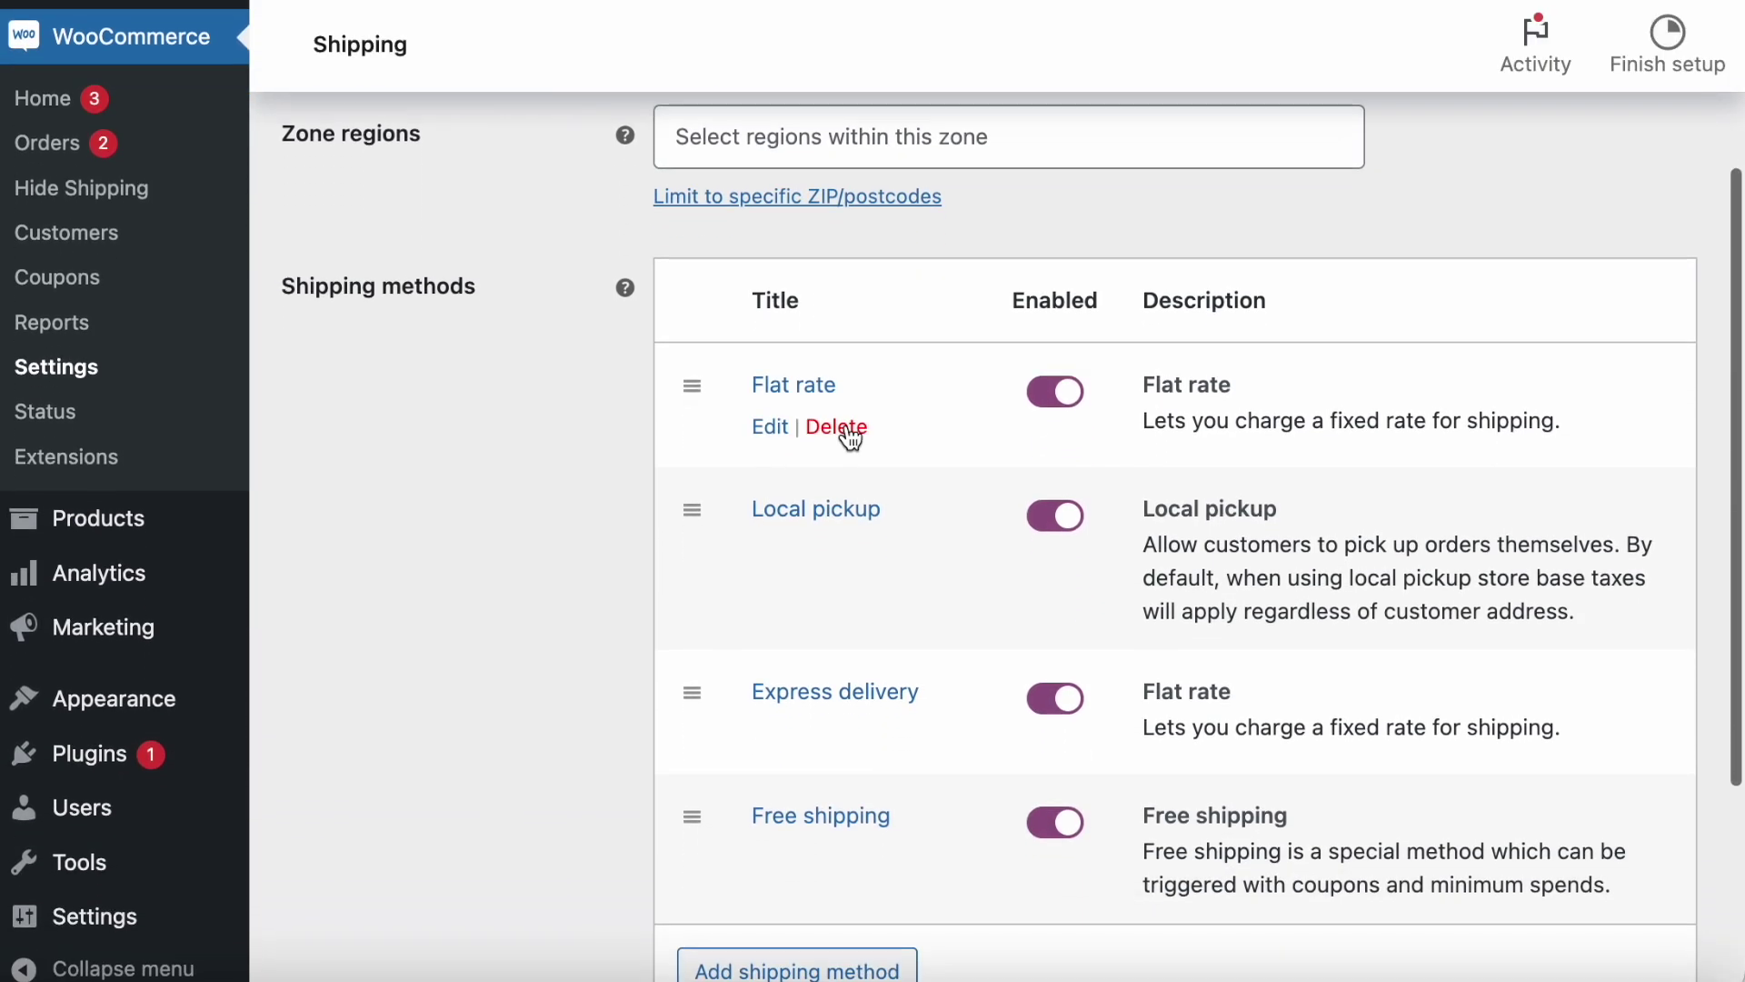
scroll(849, 427, up, 5)
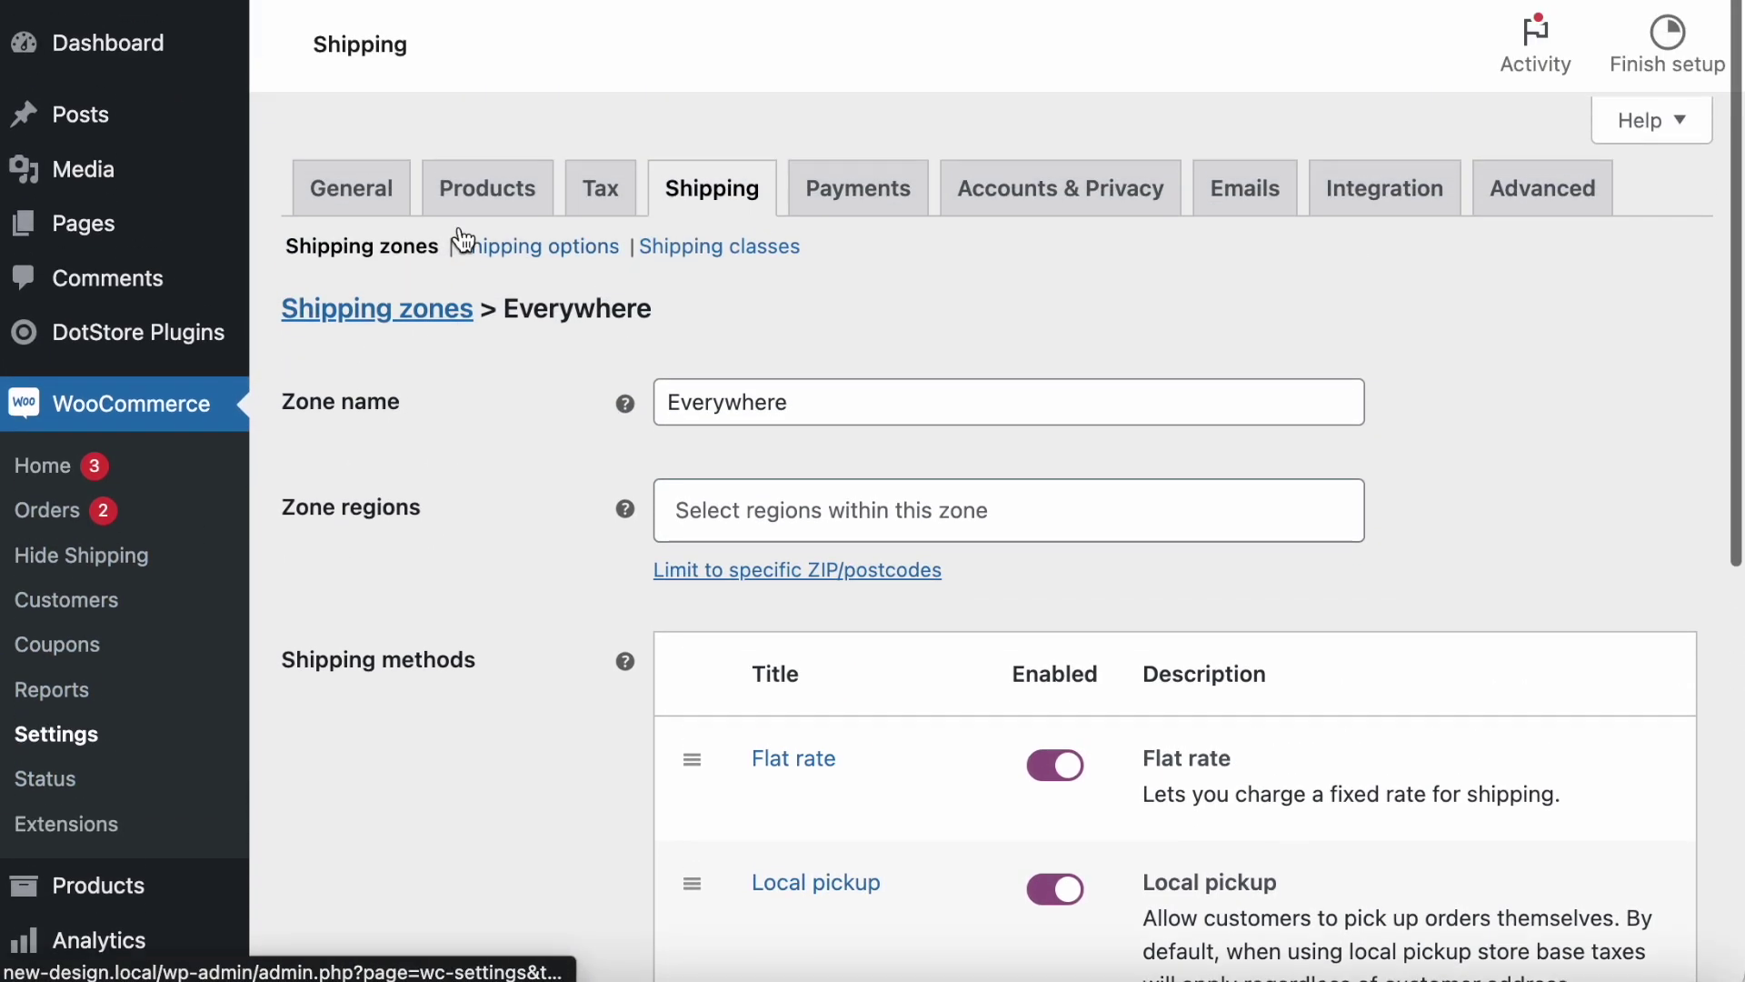
scroll(746, 409, down, 1)
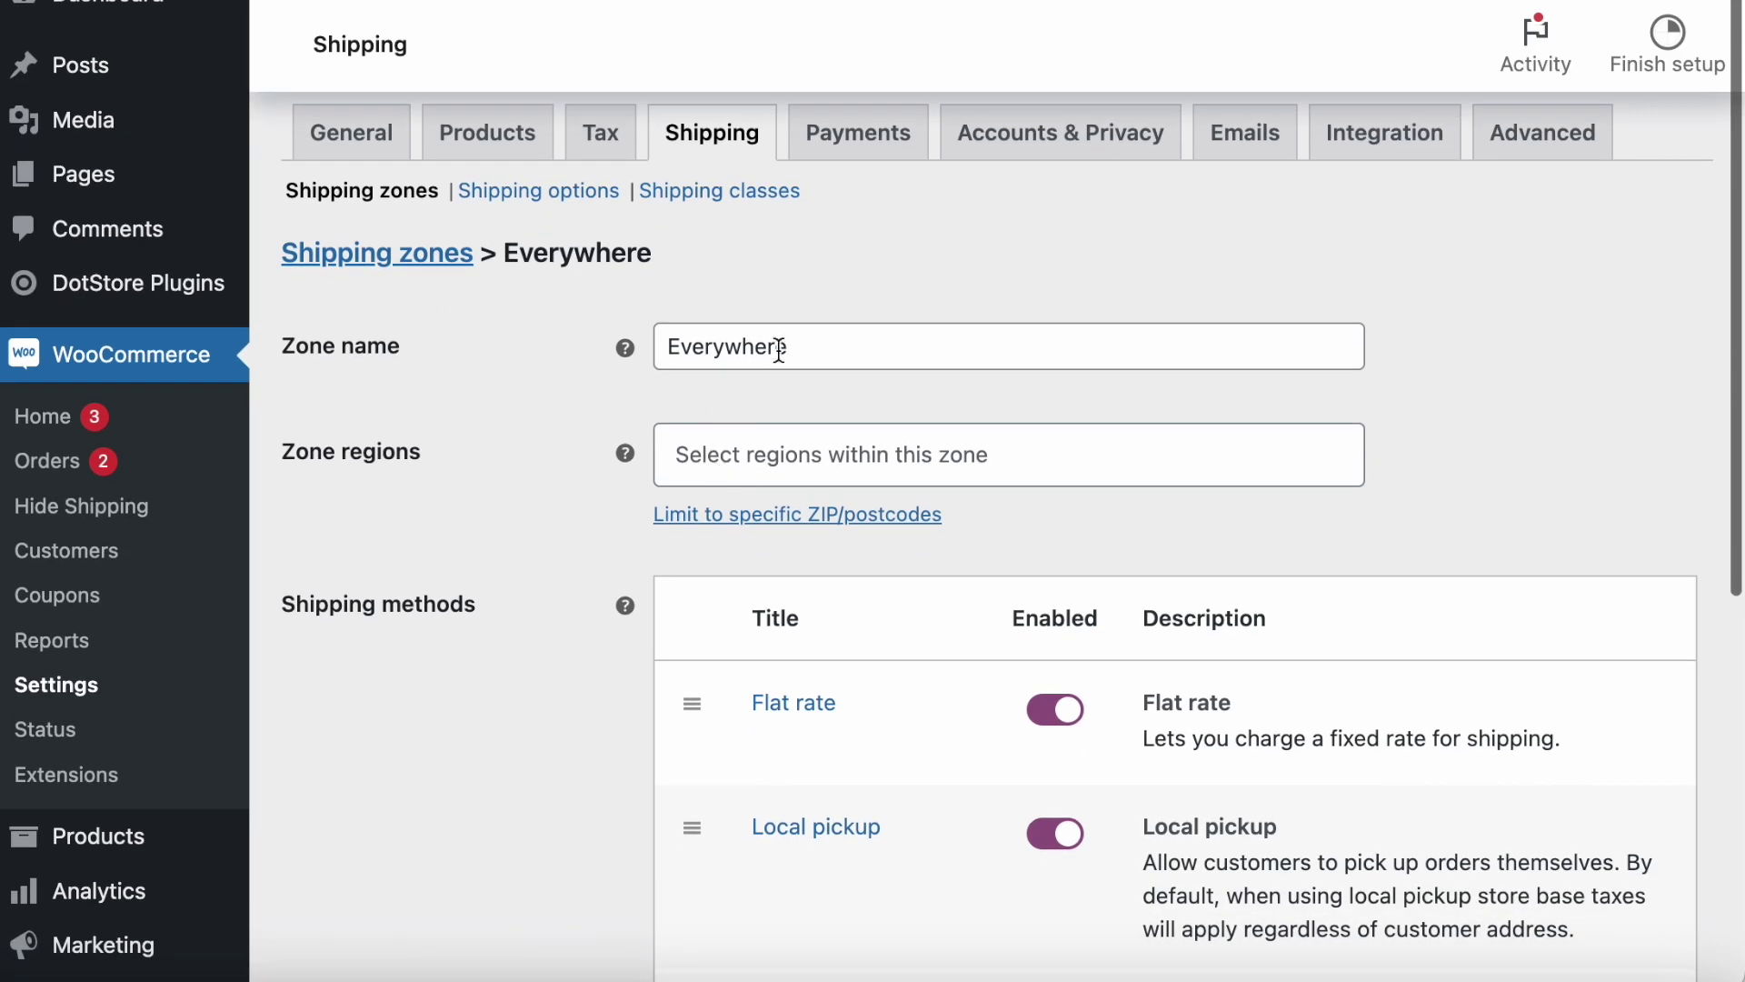
scroll(791, 545, down, 4)
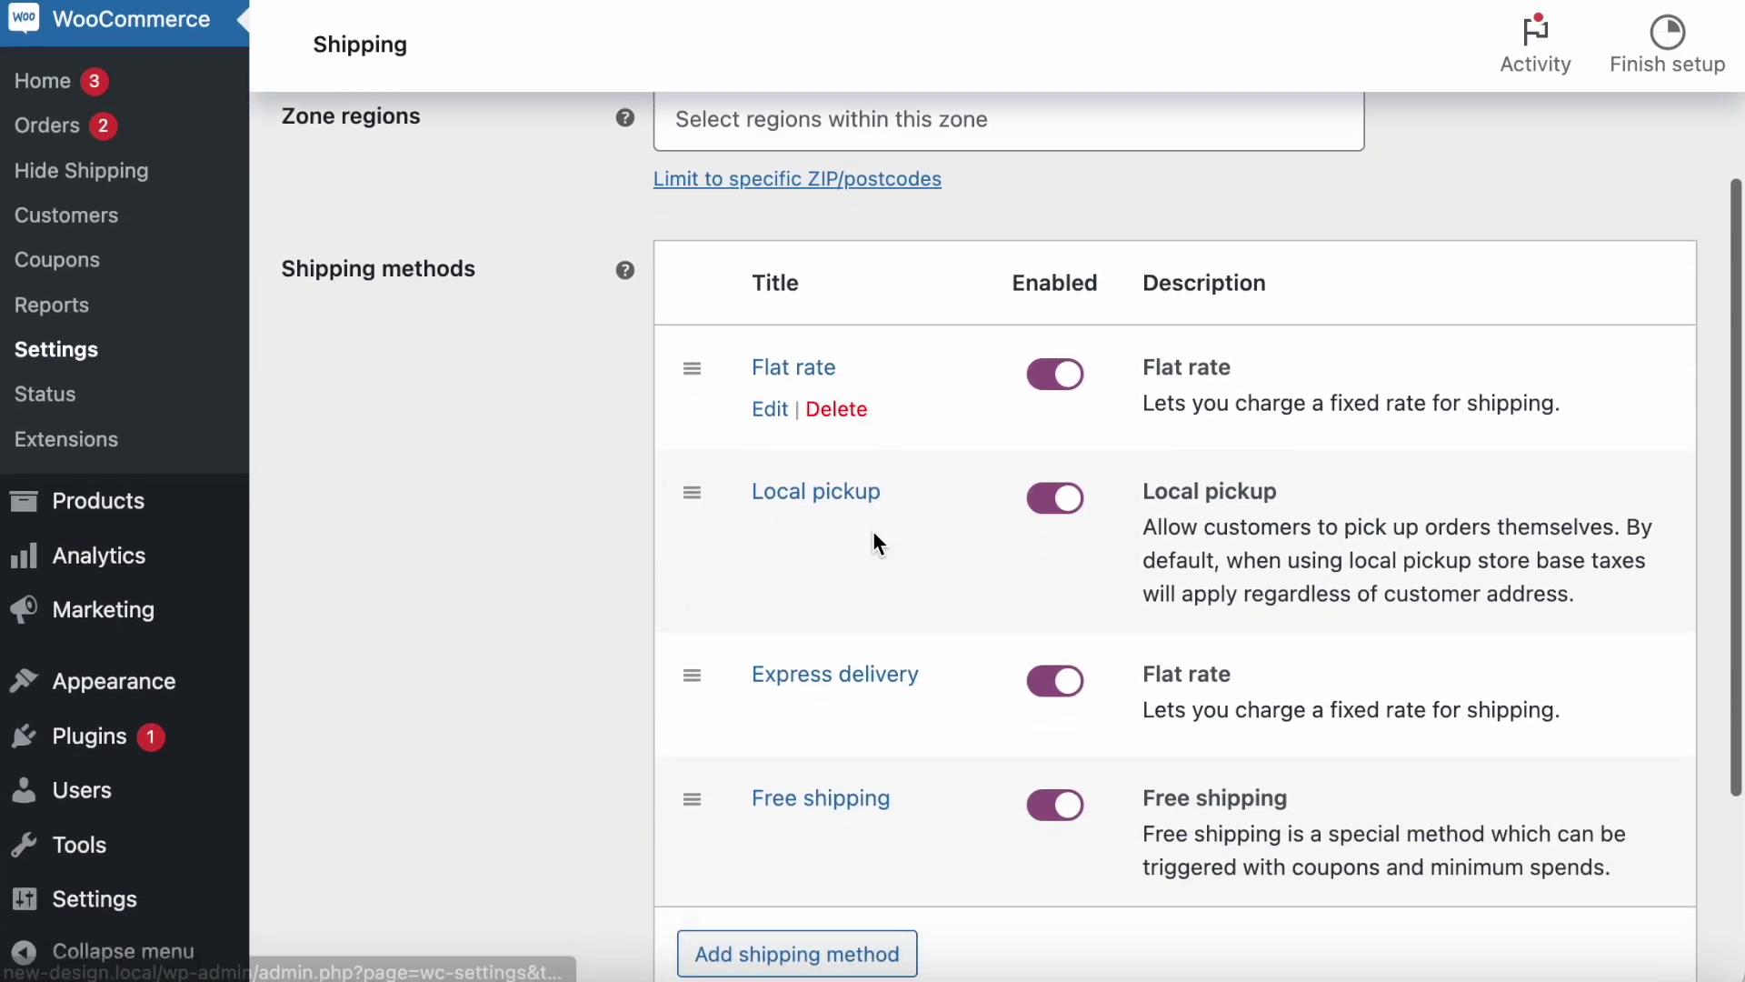
scroll(873, 542, down, 1)
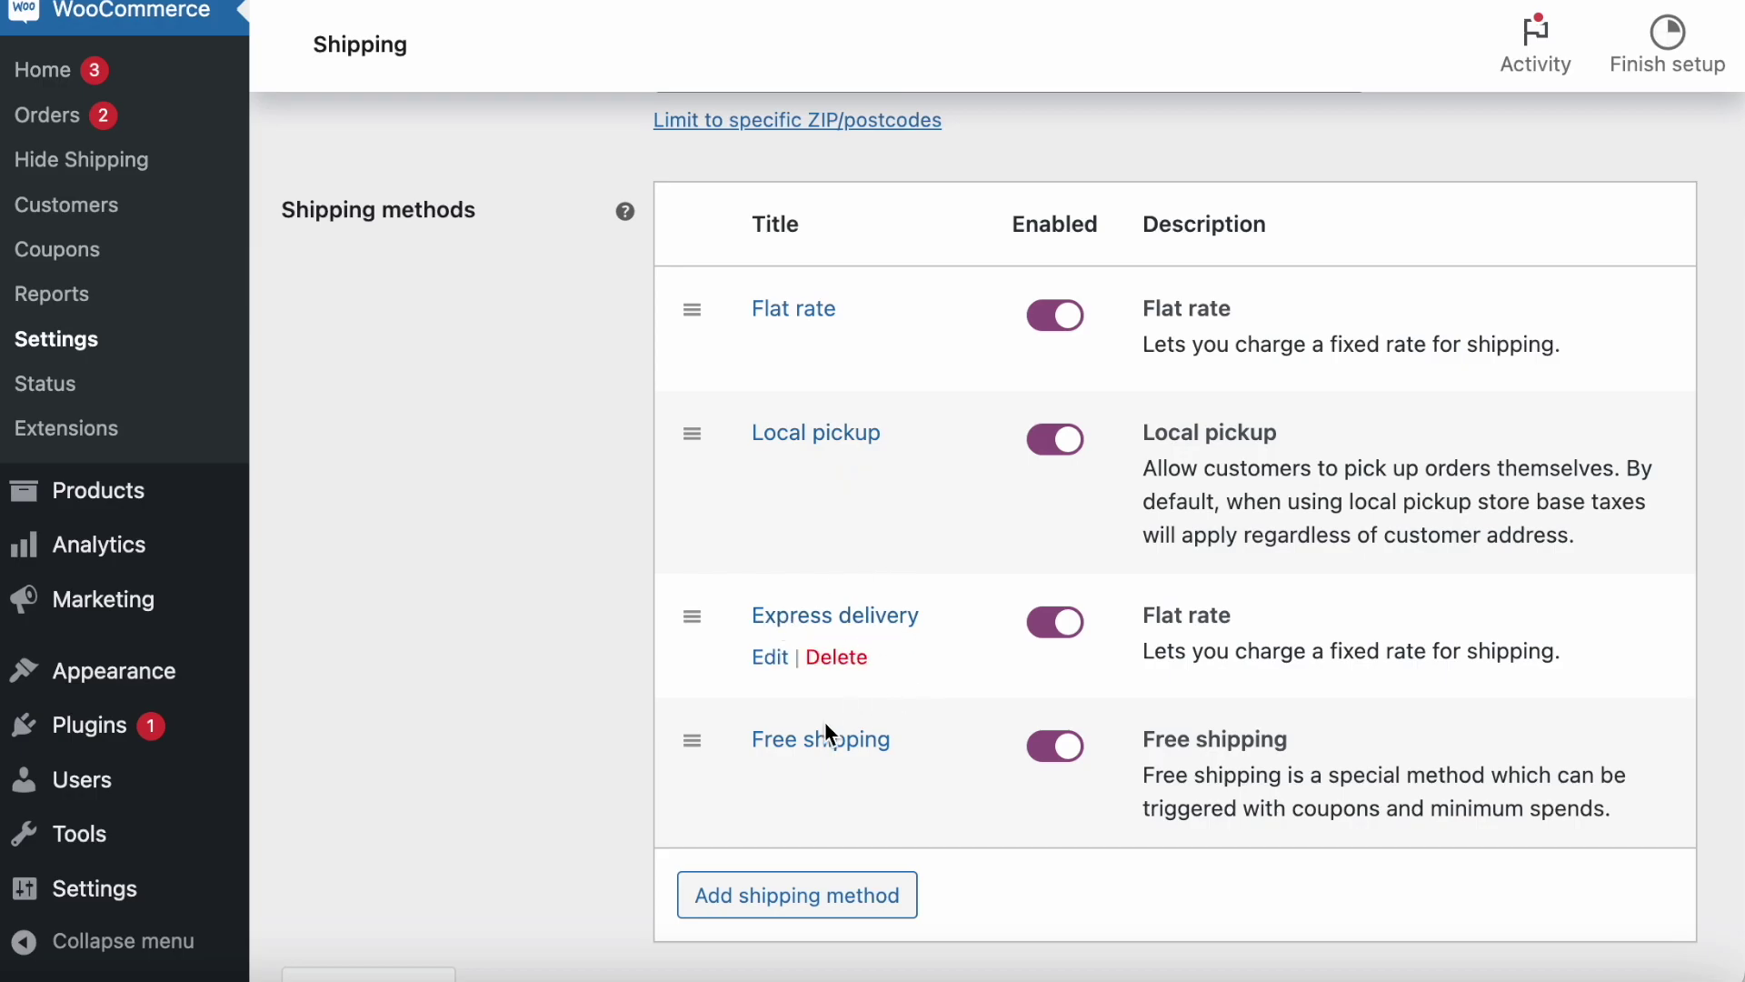
scroll(859, 747, down, 1)
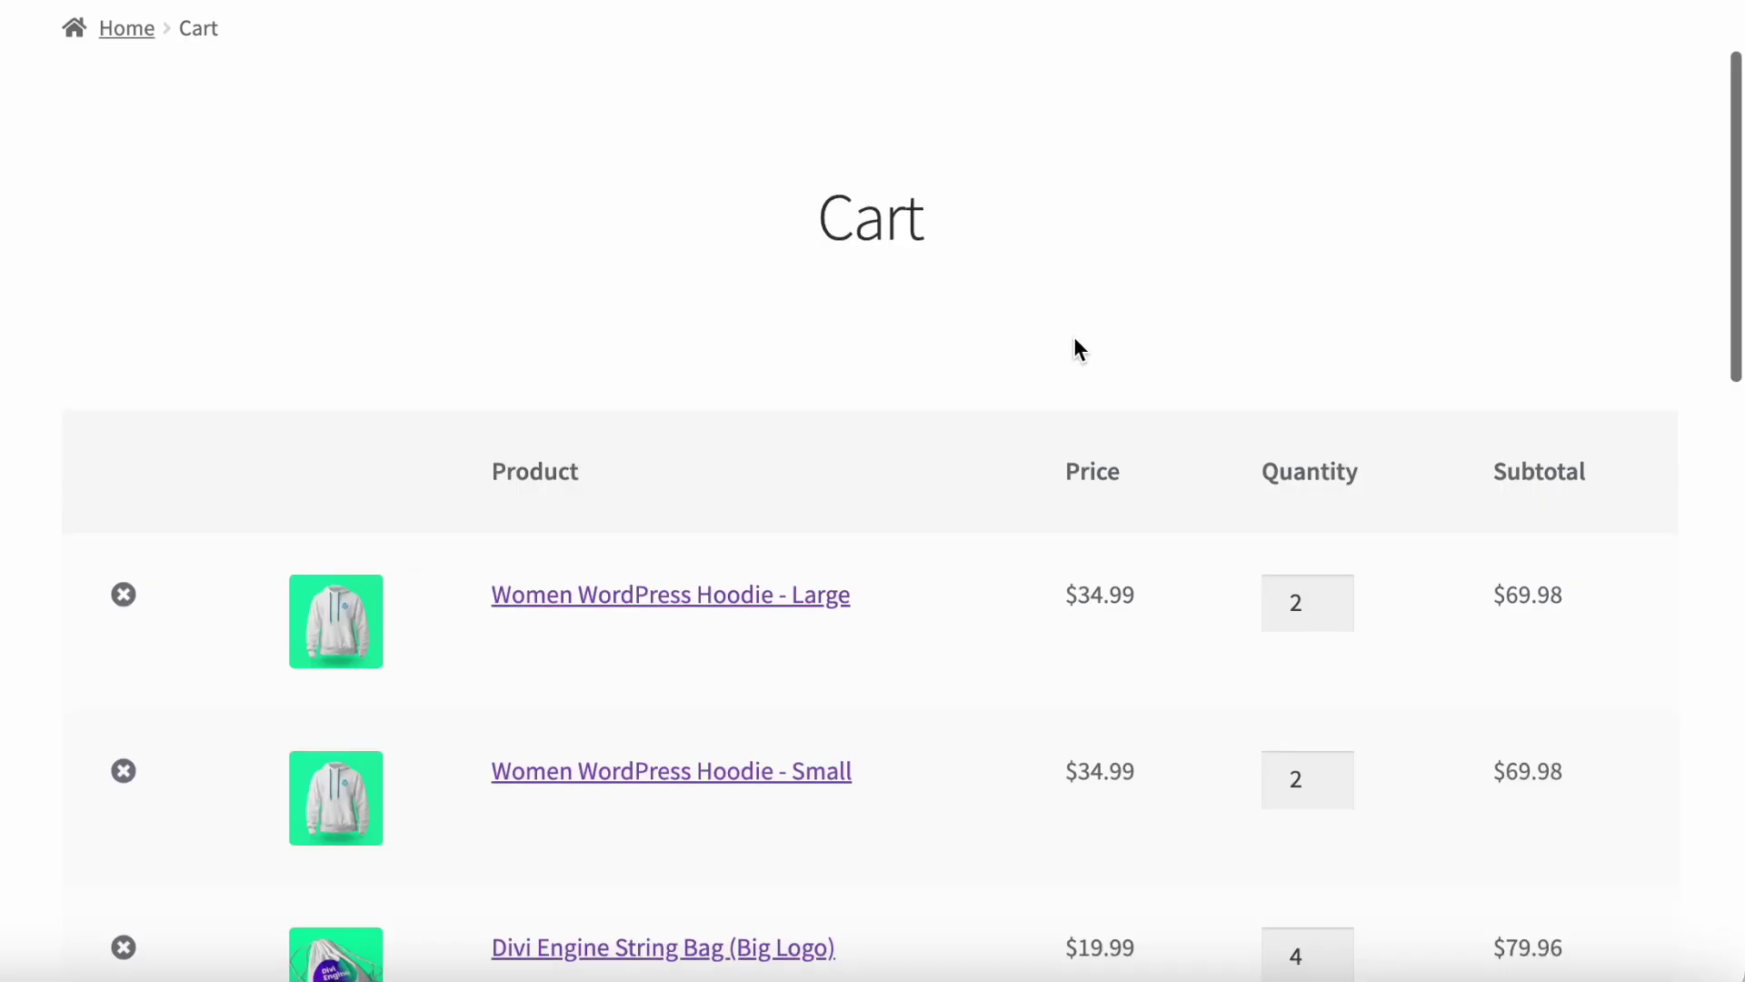
Choose 'Hide all other shipping method when Free Shipping available on the cart page' and save.
scroll(1075, 348, down, 6)
scroll(1075, 350, down, 5)
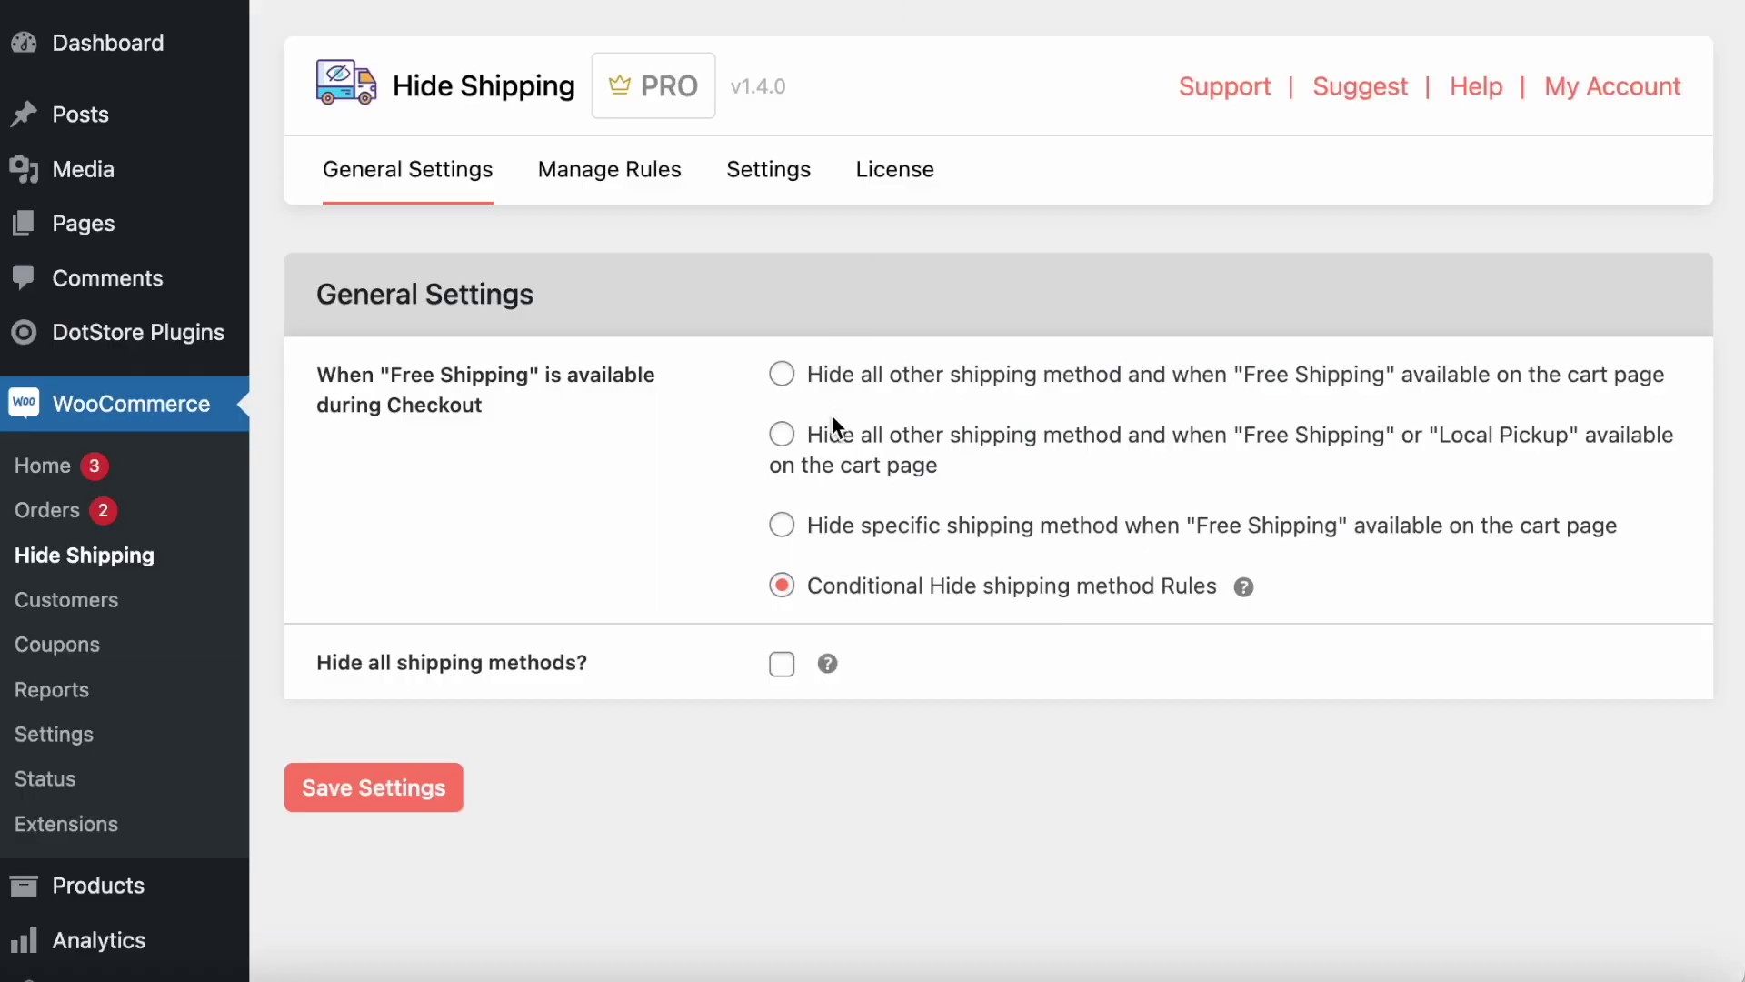
scroll(831, 414, down, 1)
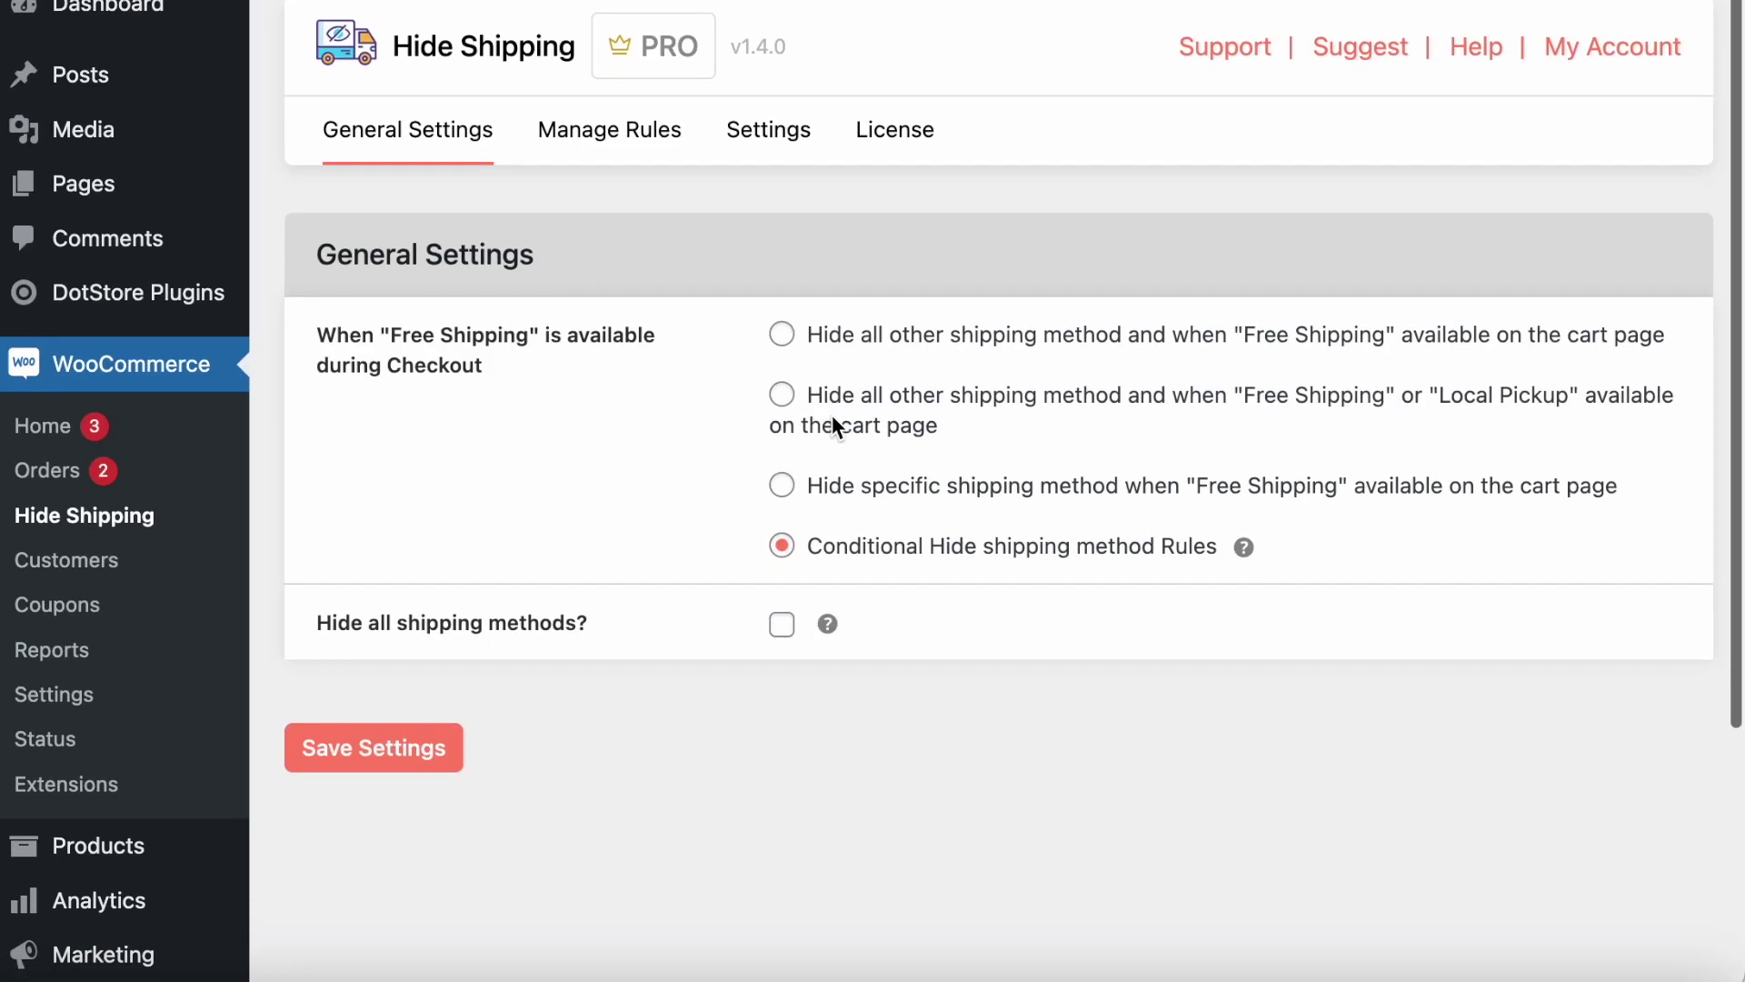
click(853, 336)
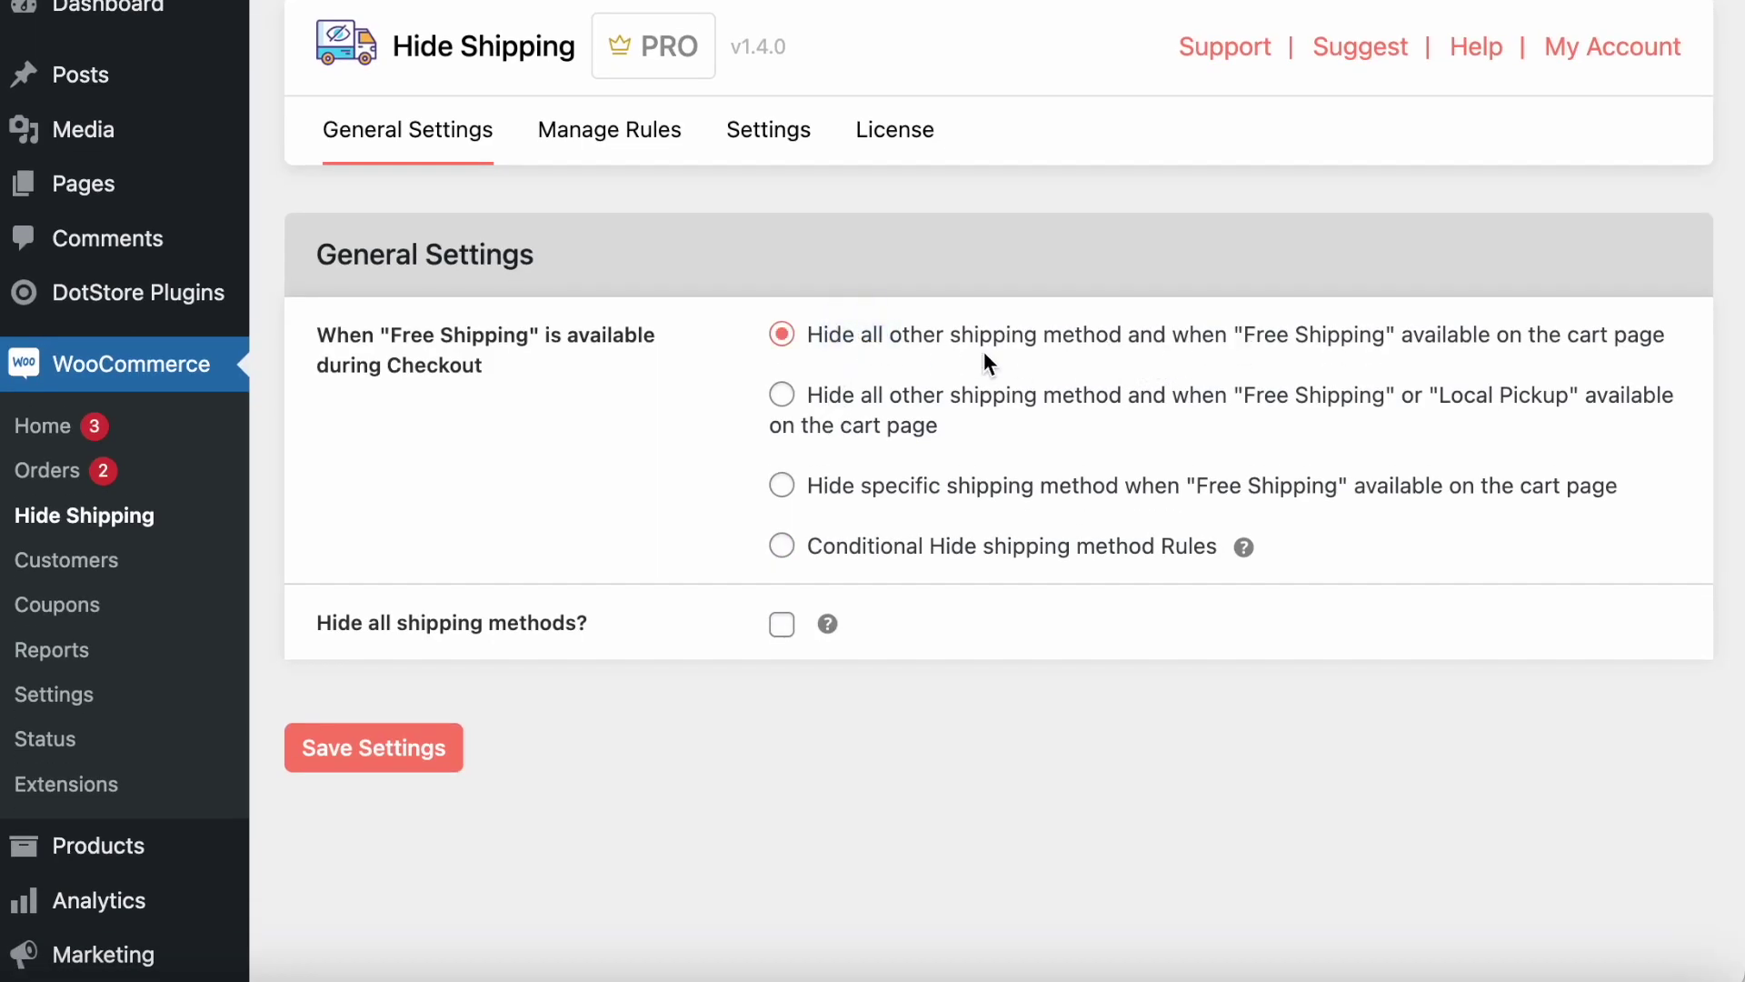
click(401, 752)
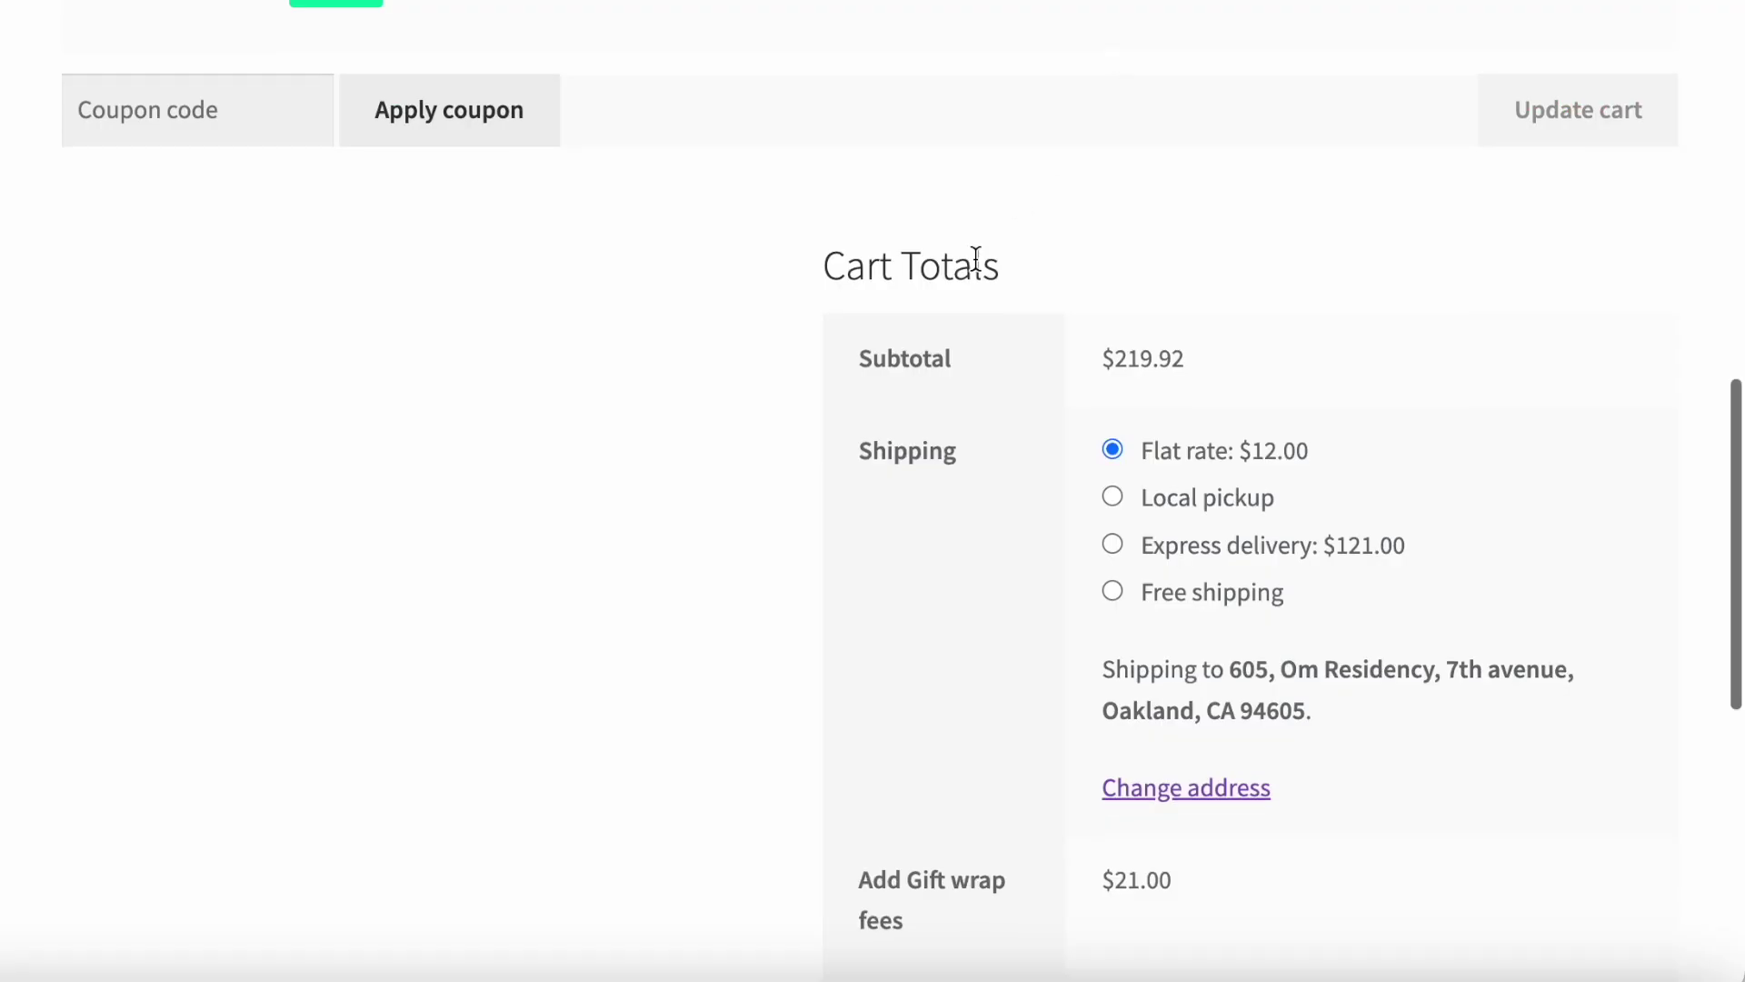
Reload the cart and confirm Free shipping is the only method offered.
scroll(975, 259, down, 3)
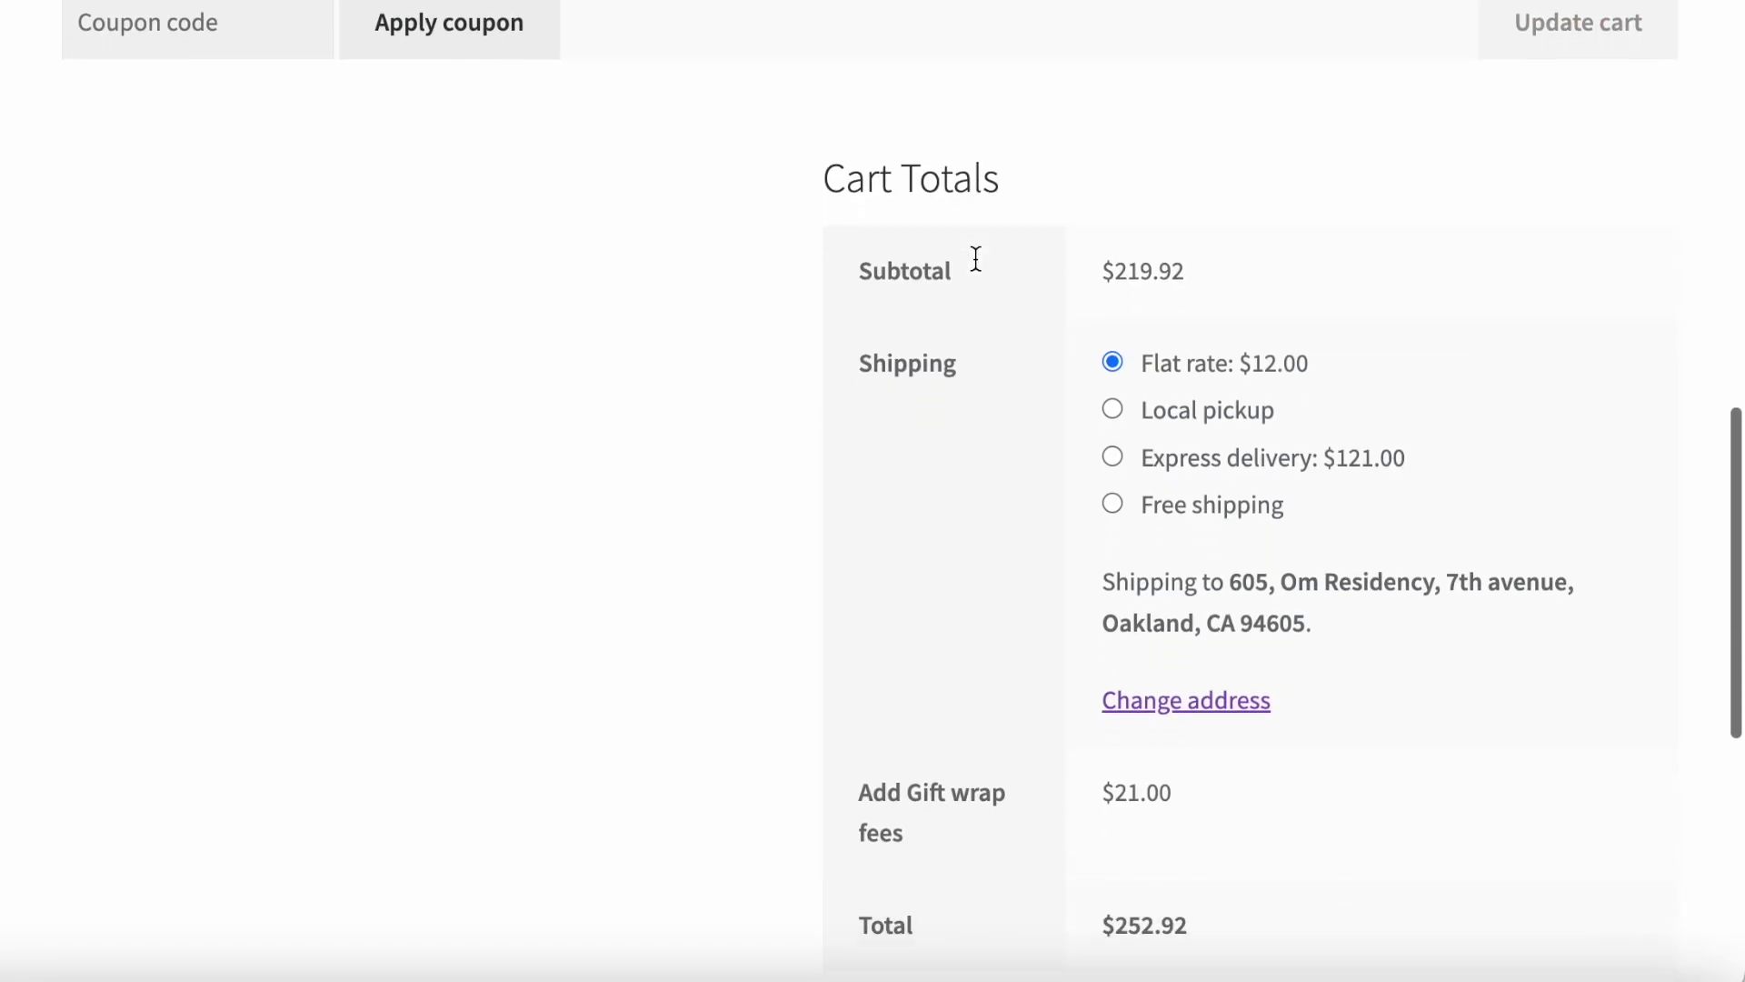
scroll(975, 259, up, 3)
key(super+r)
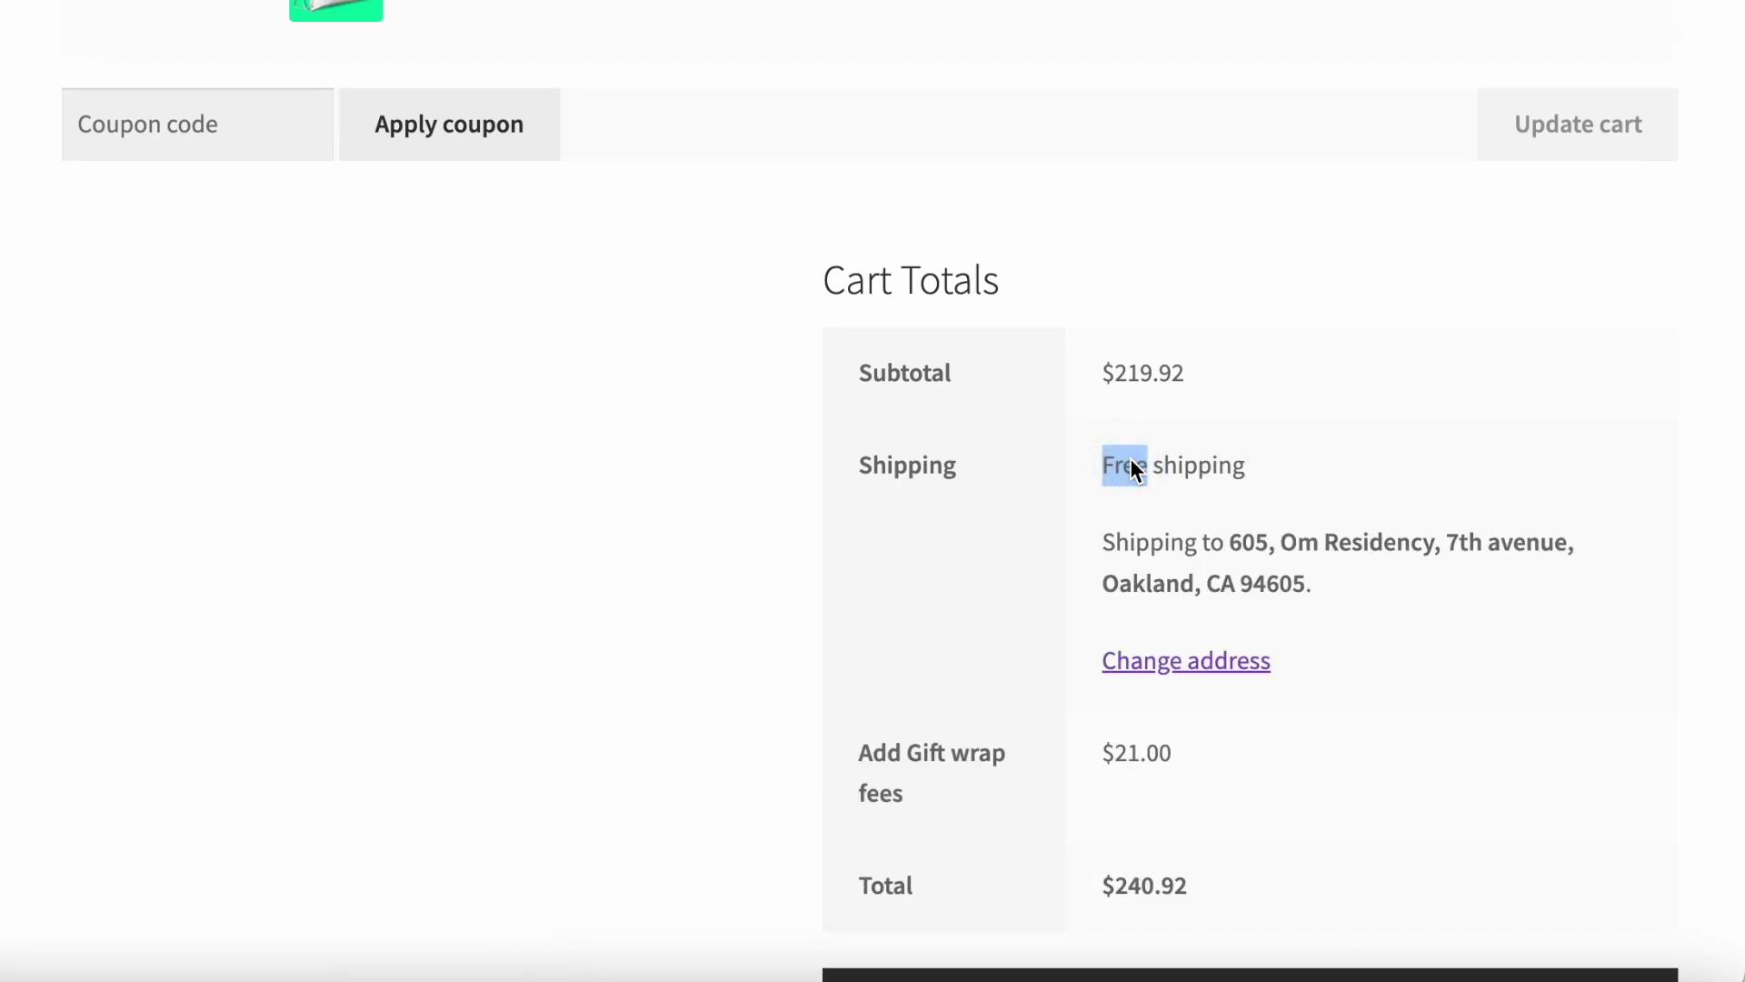
triple_click(1187, 460)
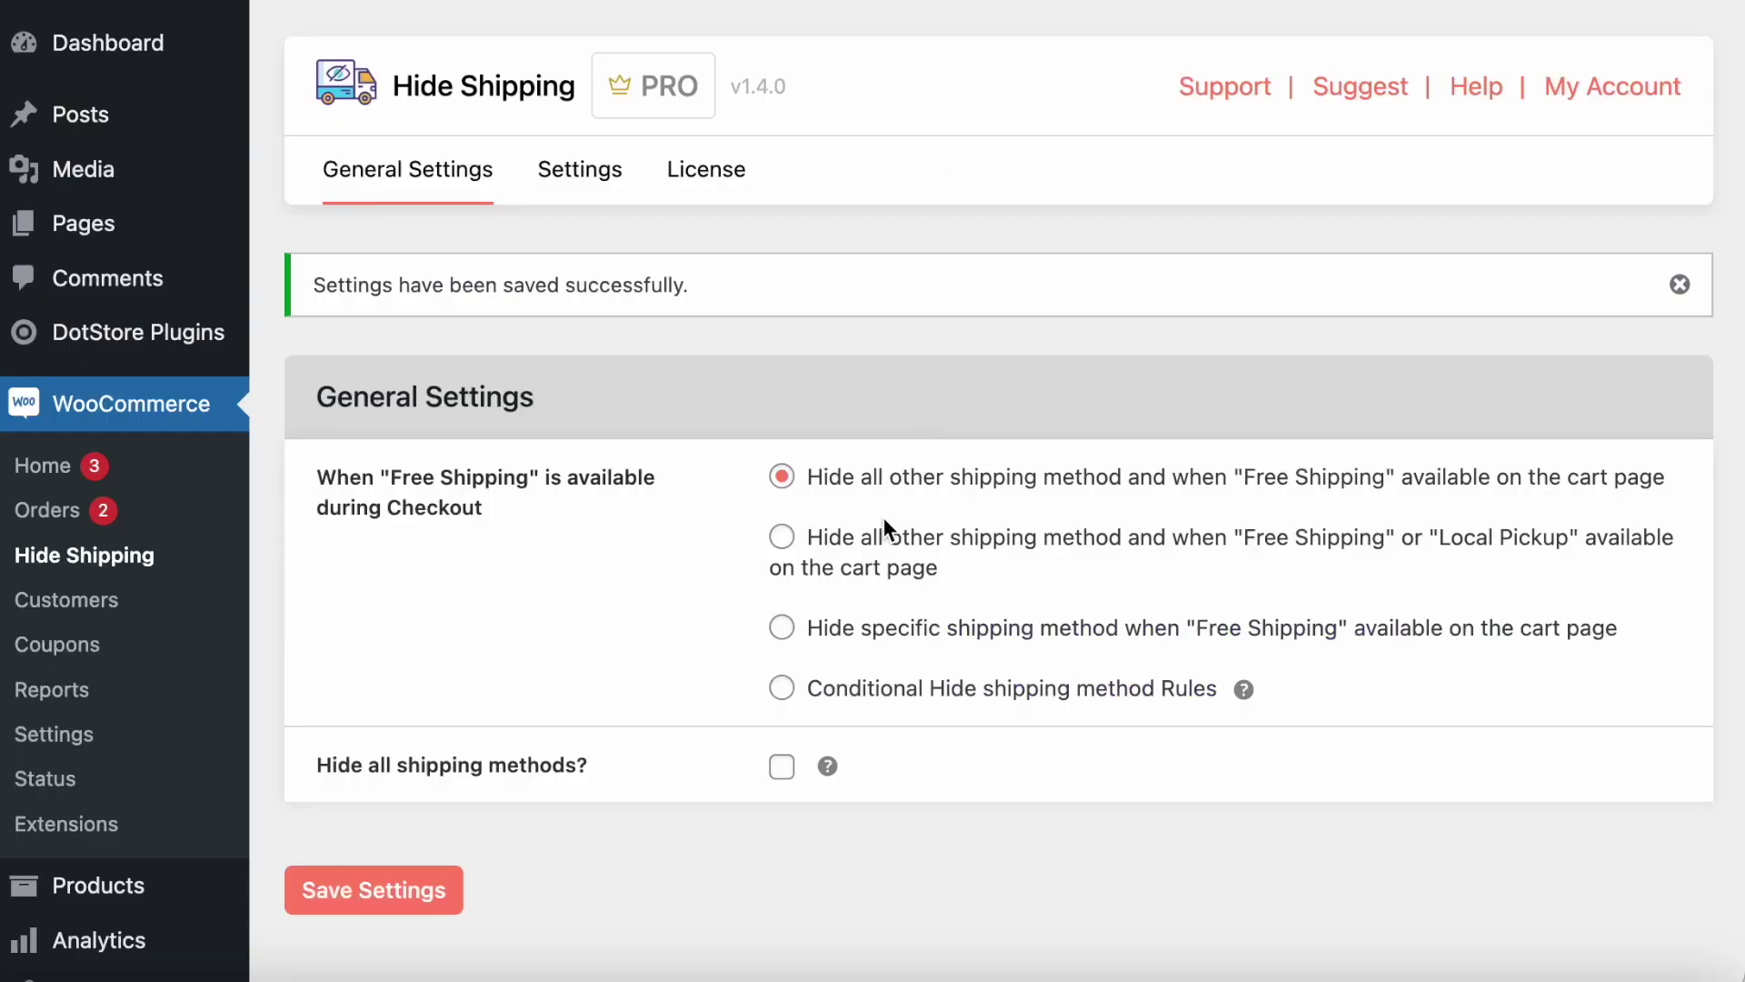
Choose hiding others when Free Shipping or Local Pickup is available, save, and recheck the cart.
click(881, 533)
click(371, 893)
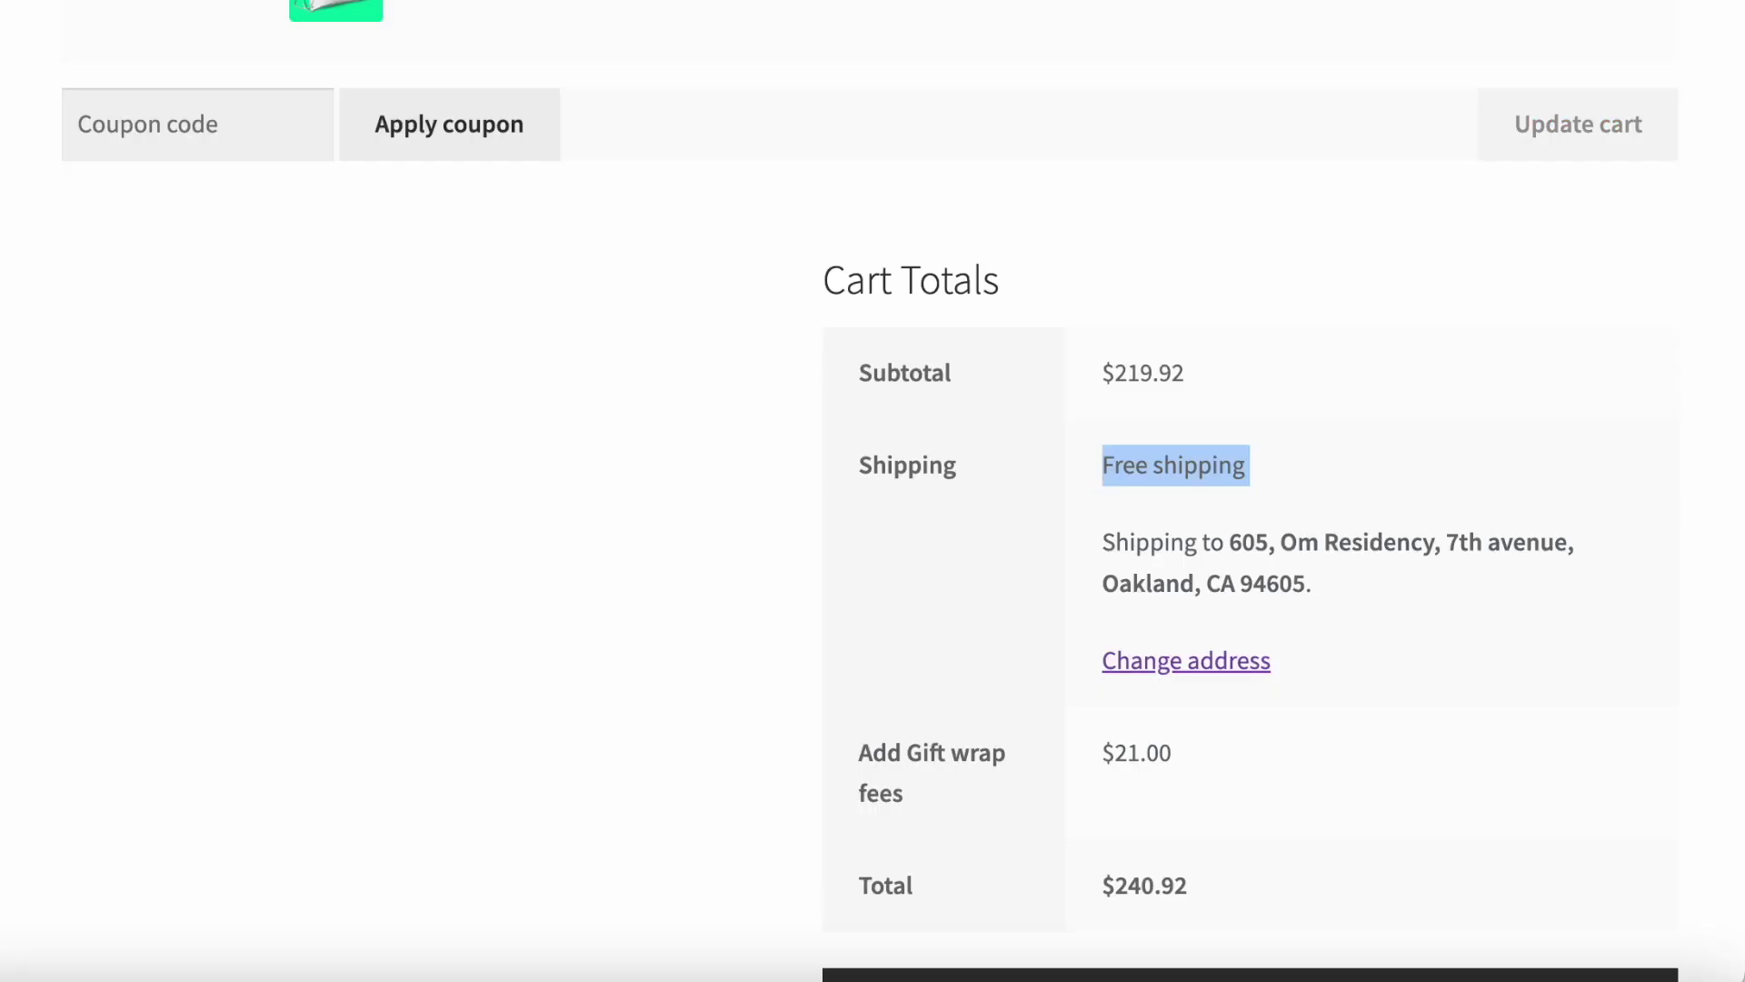
key(super+r)
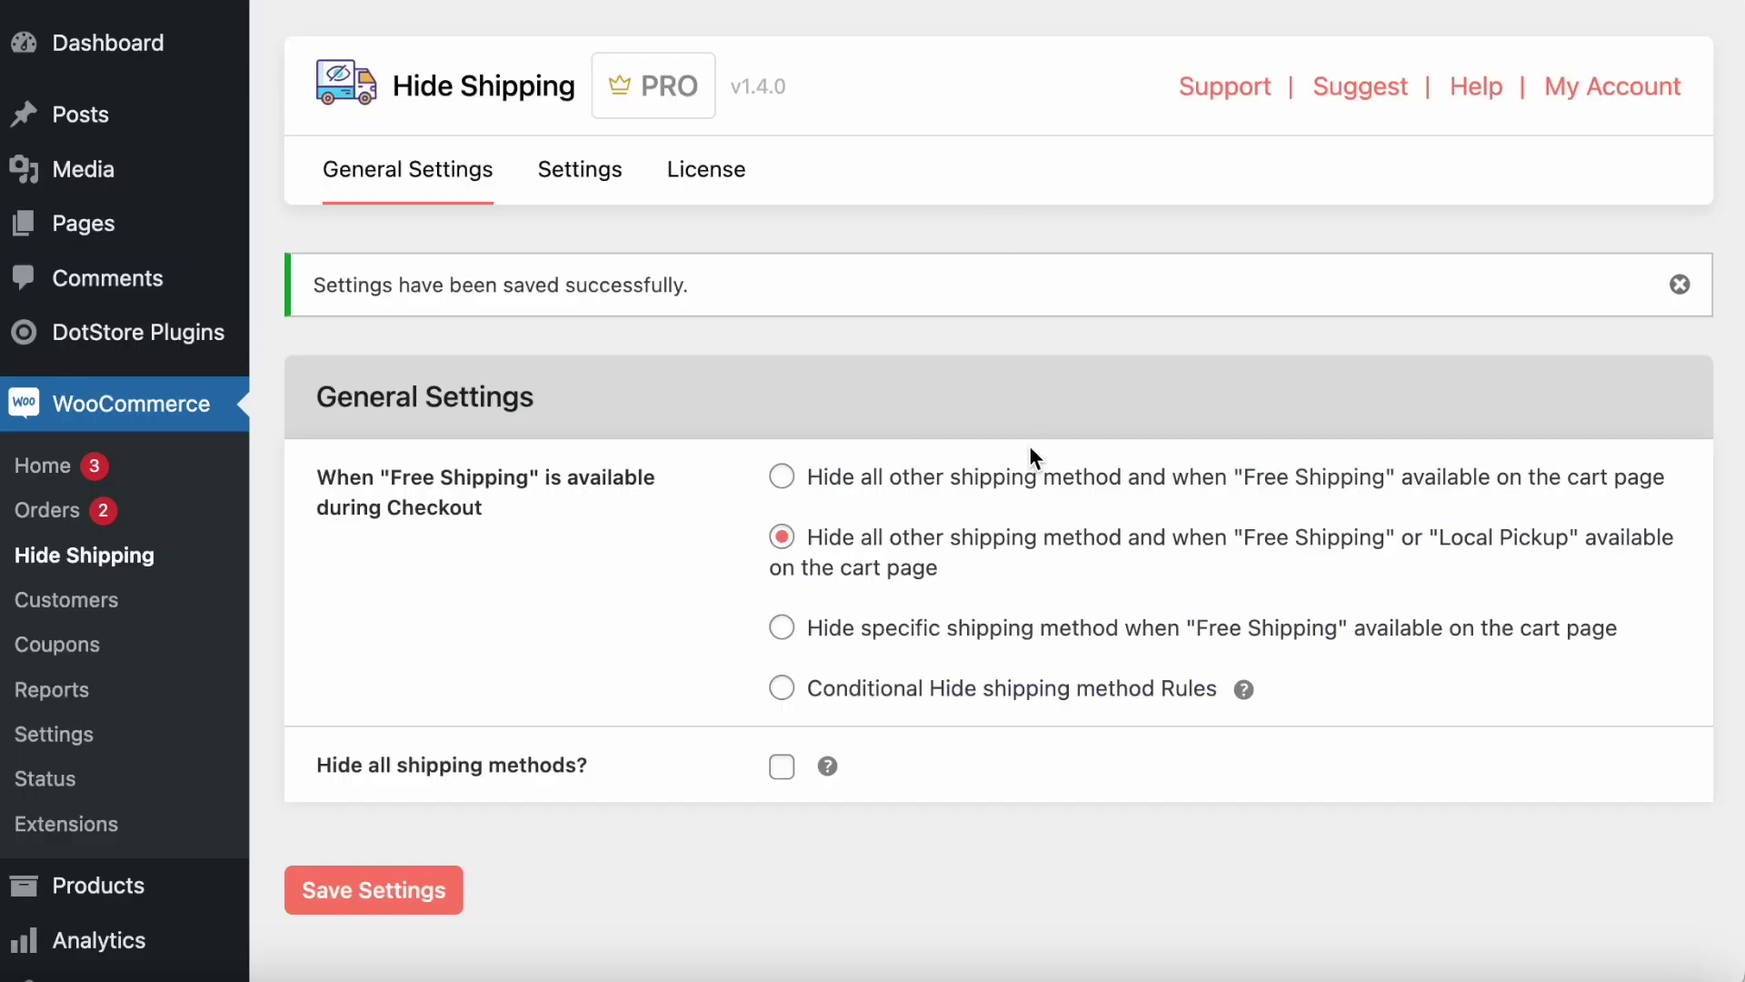
Hide only Everywhere – Express delivery when Free Shipping is available, save, and reload the cart.
scroll(1029, 434, down, 1)
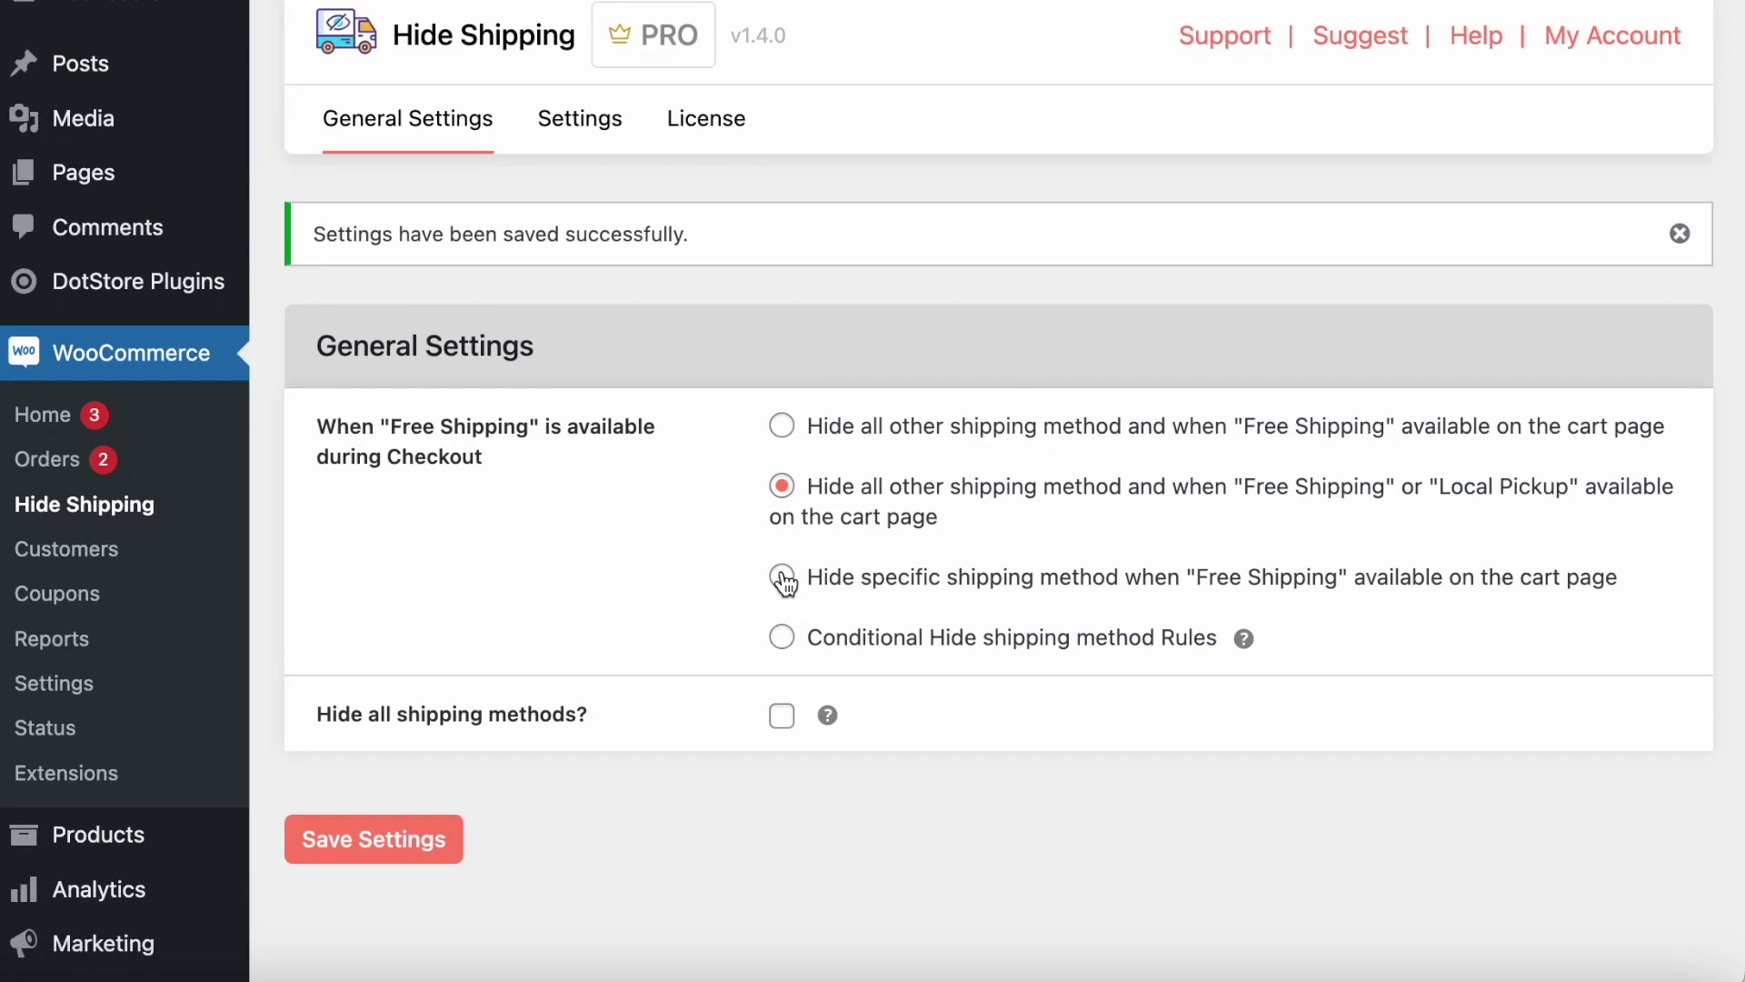
click(793, 585)
scroll(782, 576, down, 3)
click(1046, 513)
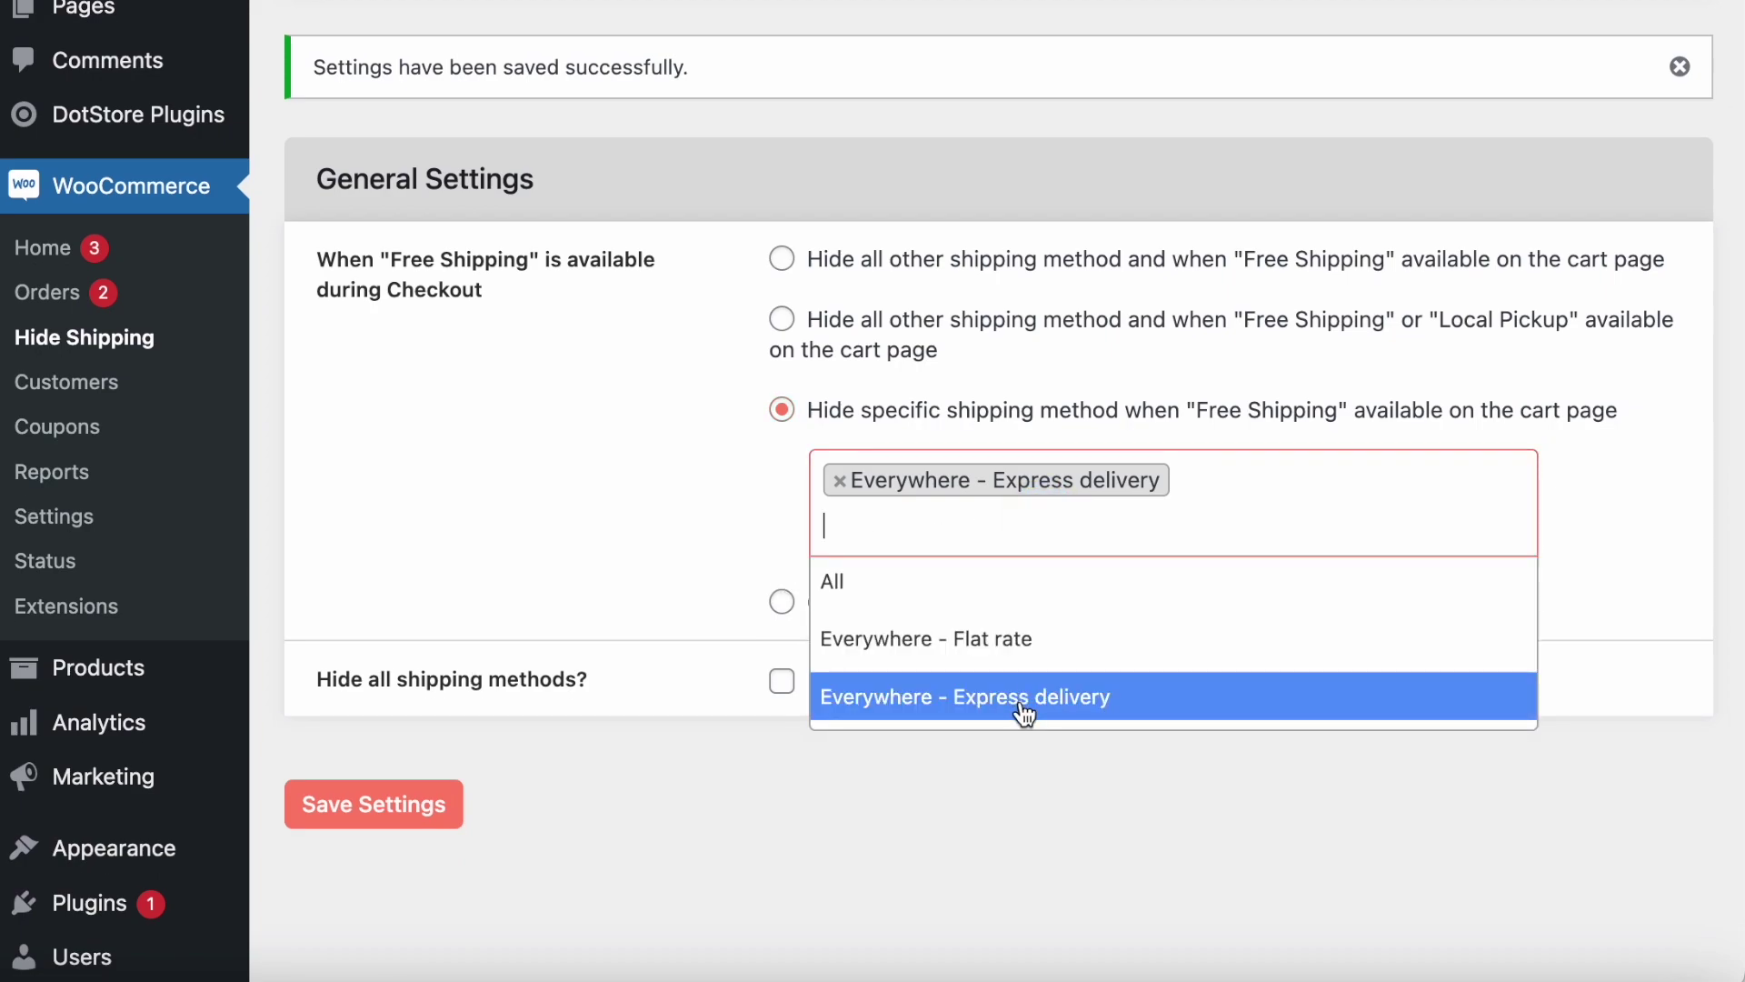
click(649, 778)
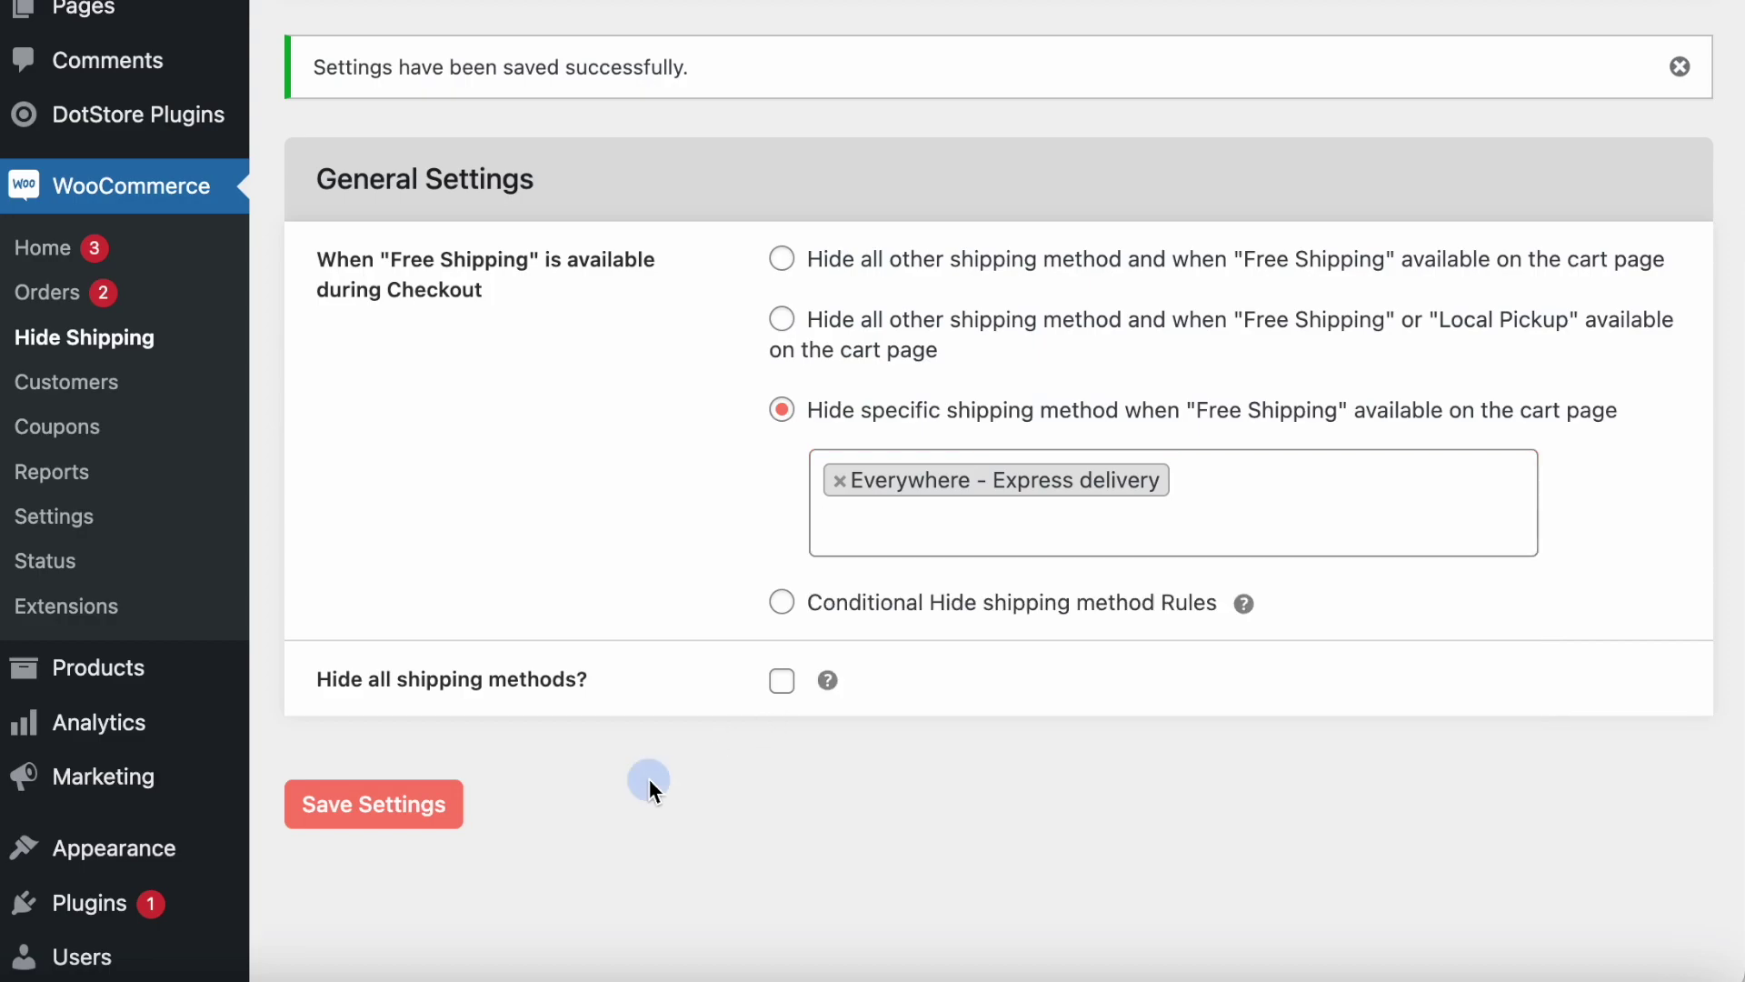
click(360, 816)
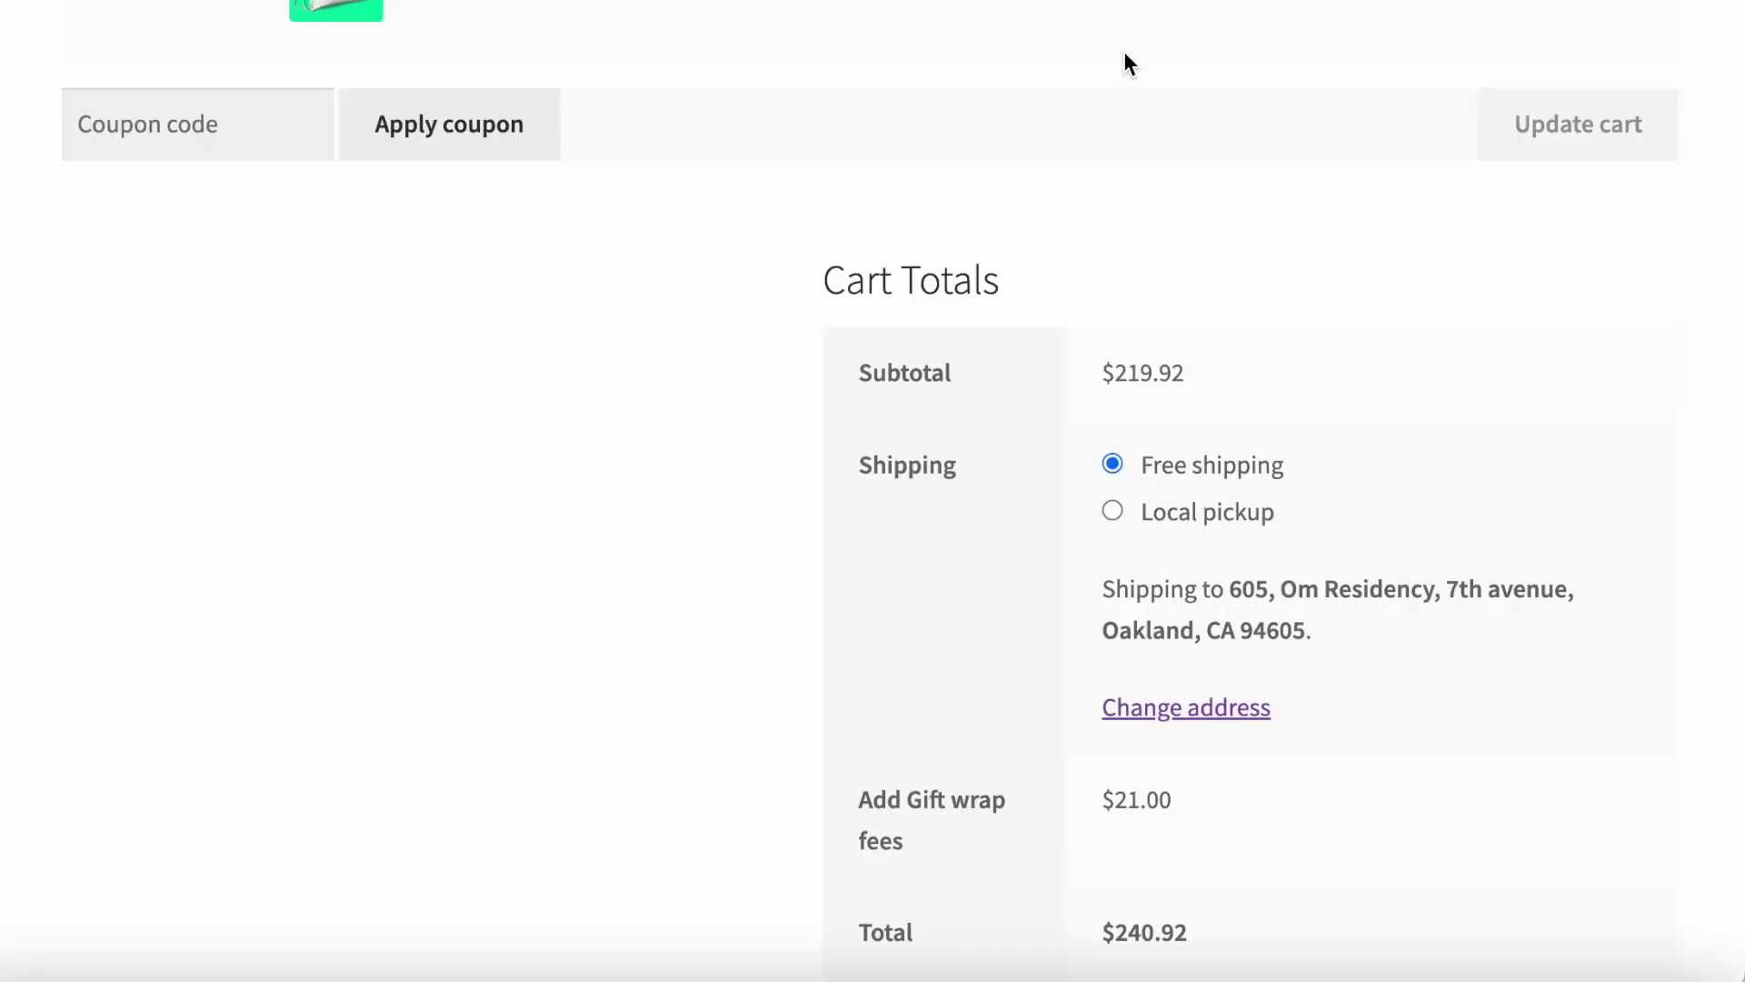
key(super+r)
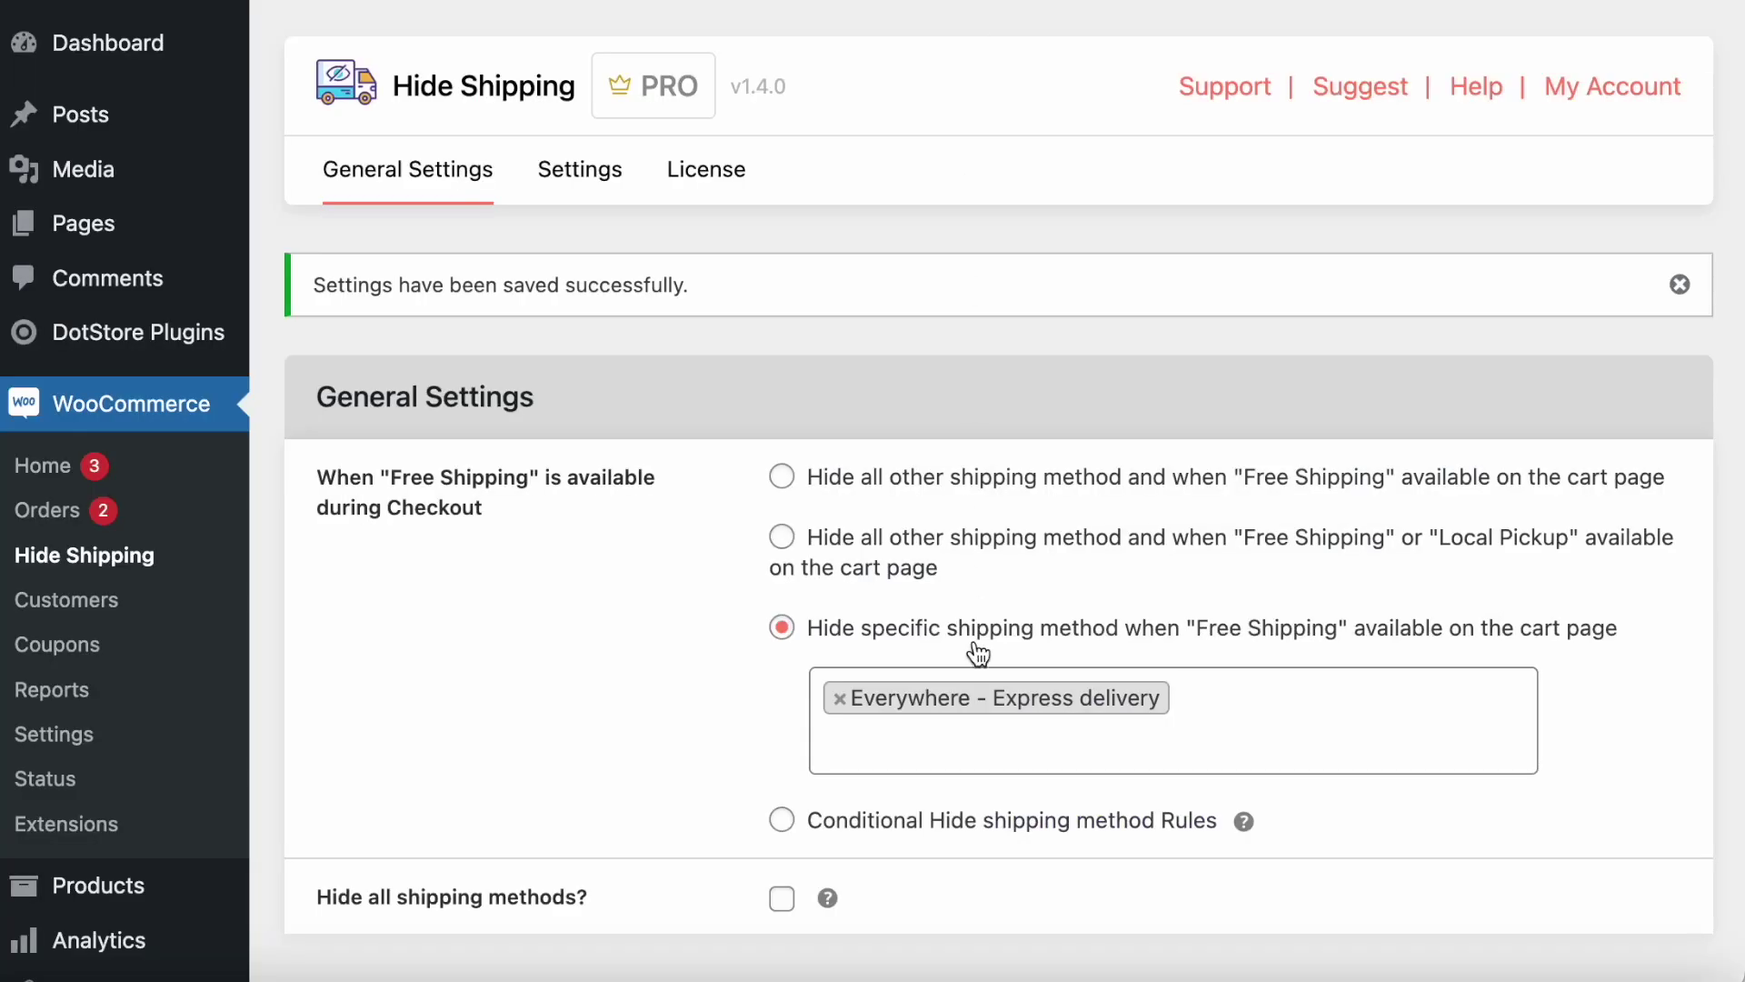
Switch back to conditional hide shipping rules and save the general settings.
scroll(1088, 700, down, 2)
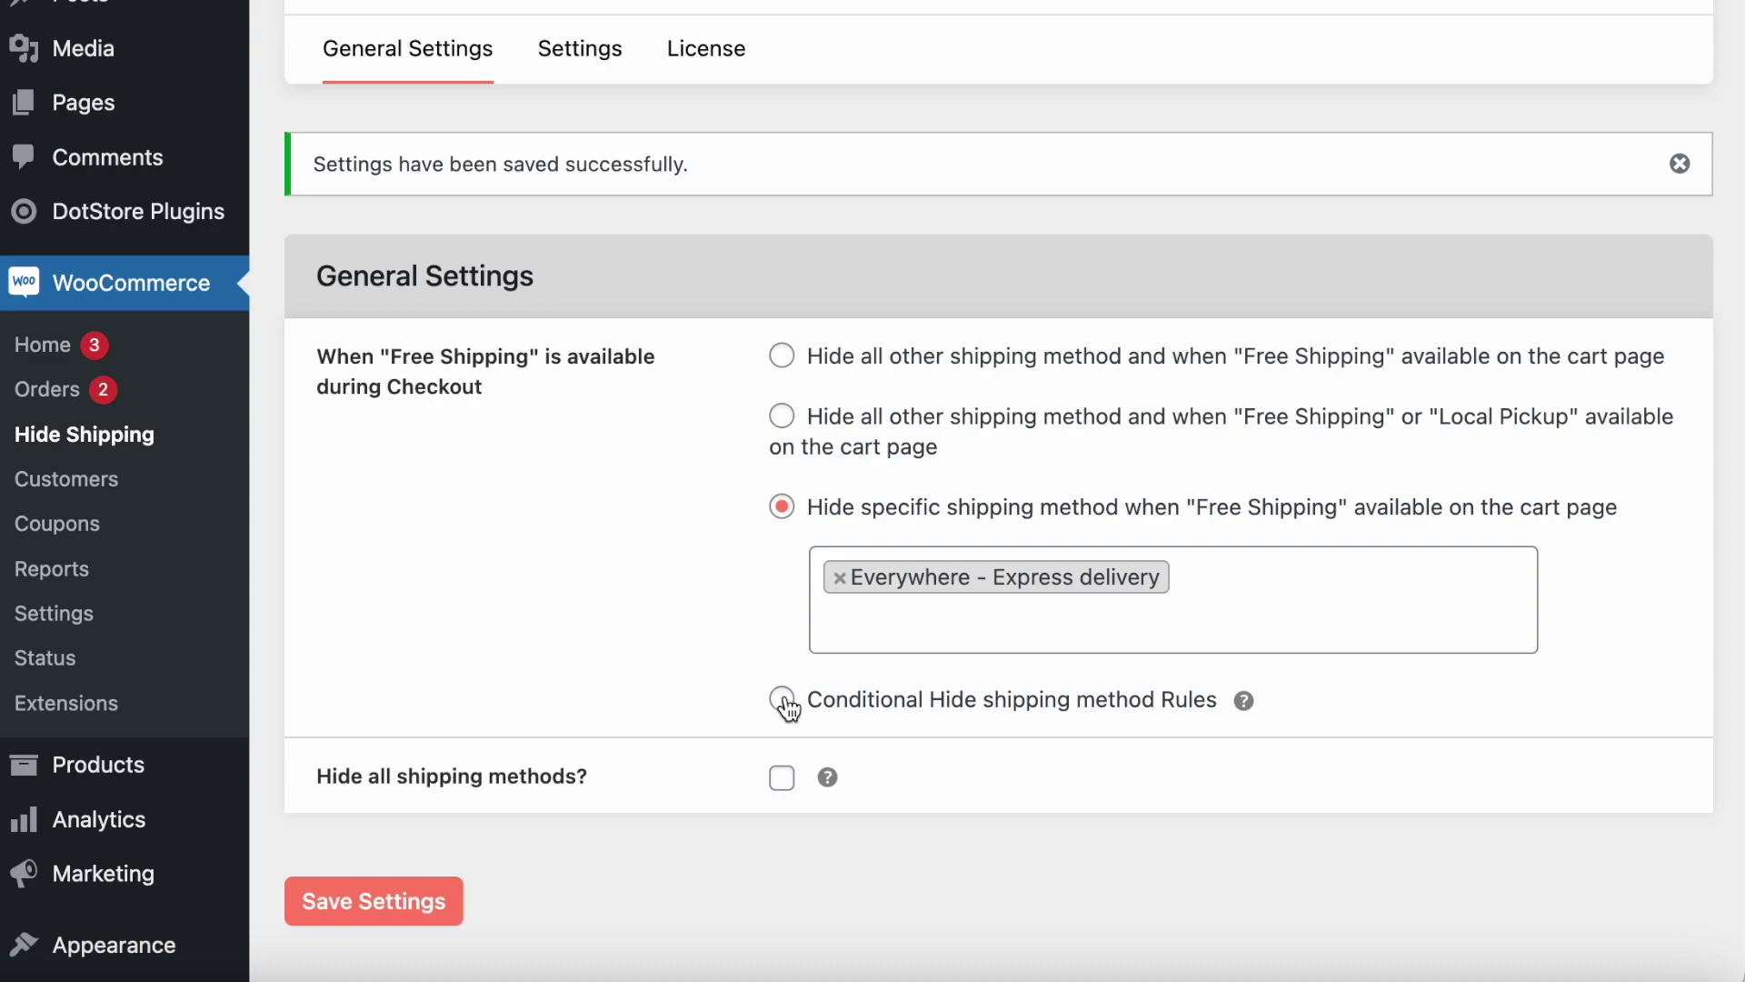
click(785, 701)
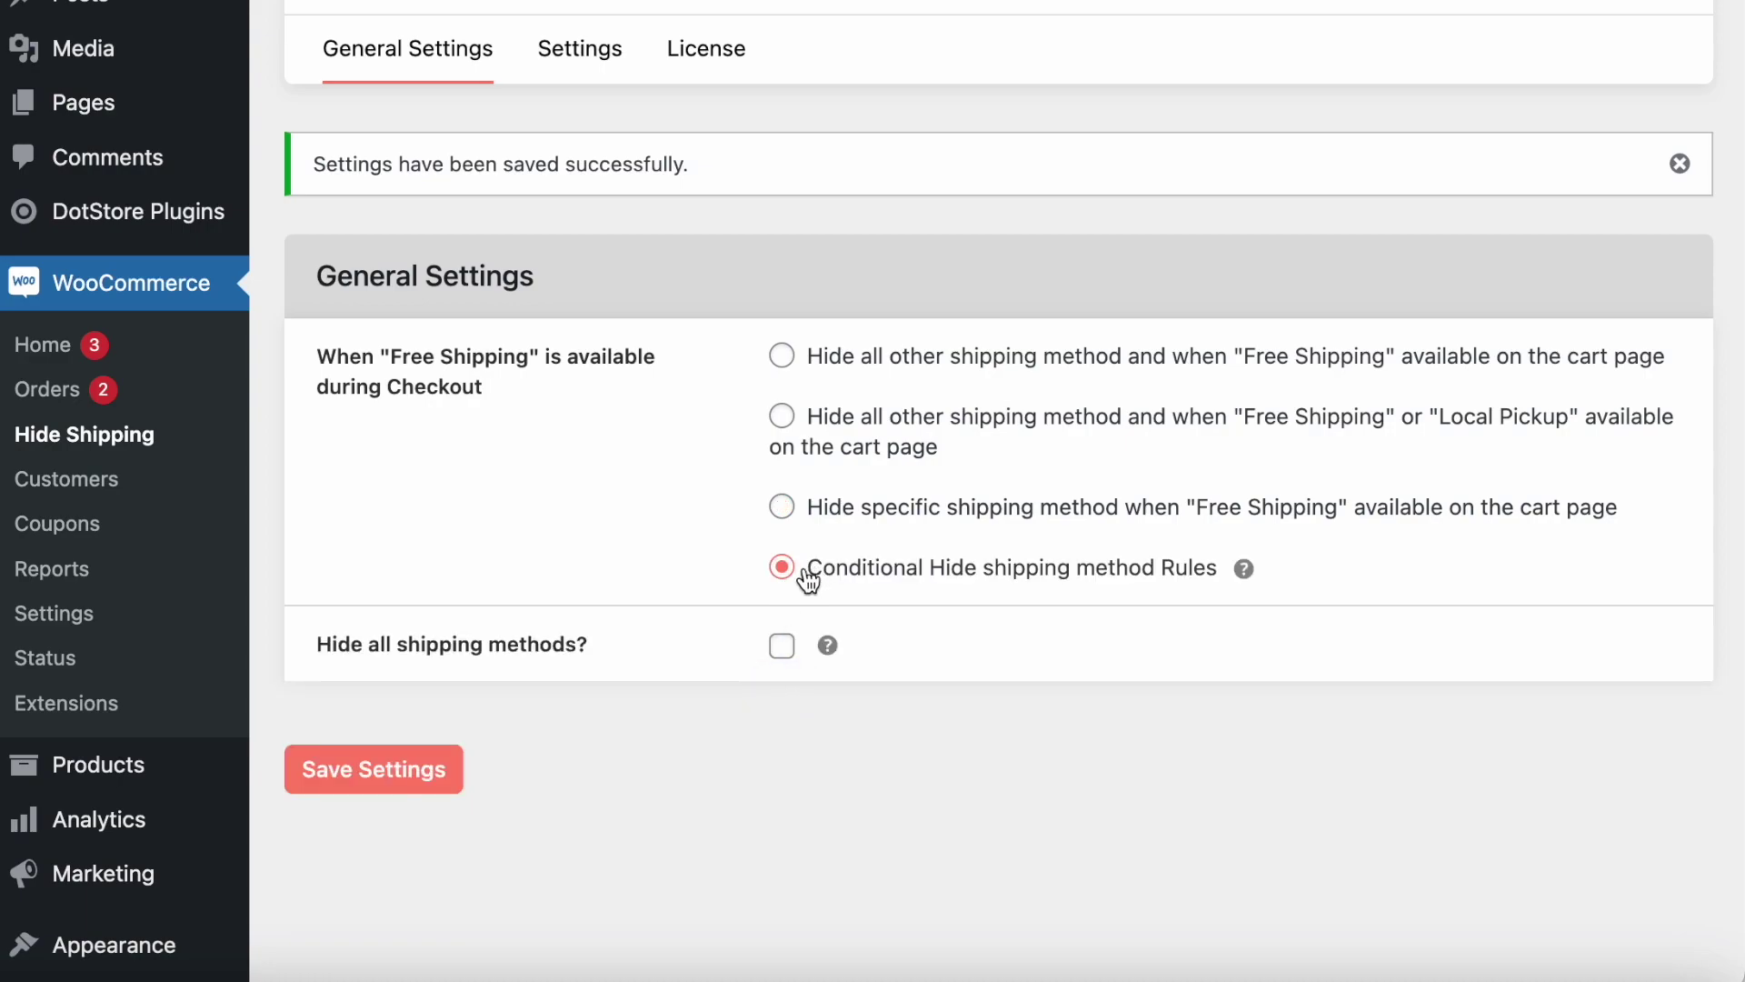
click(382, 780)
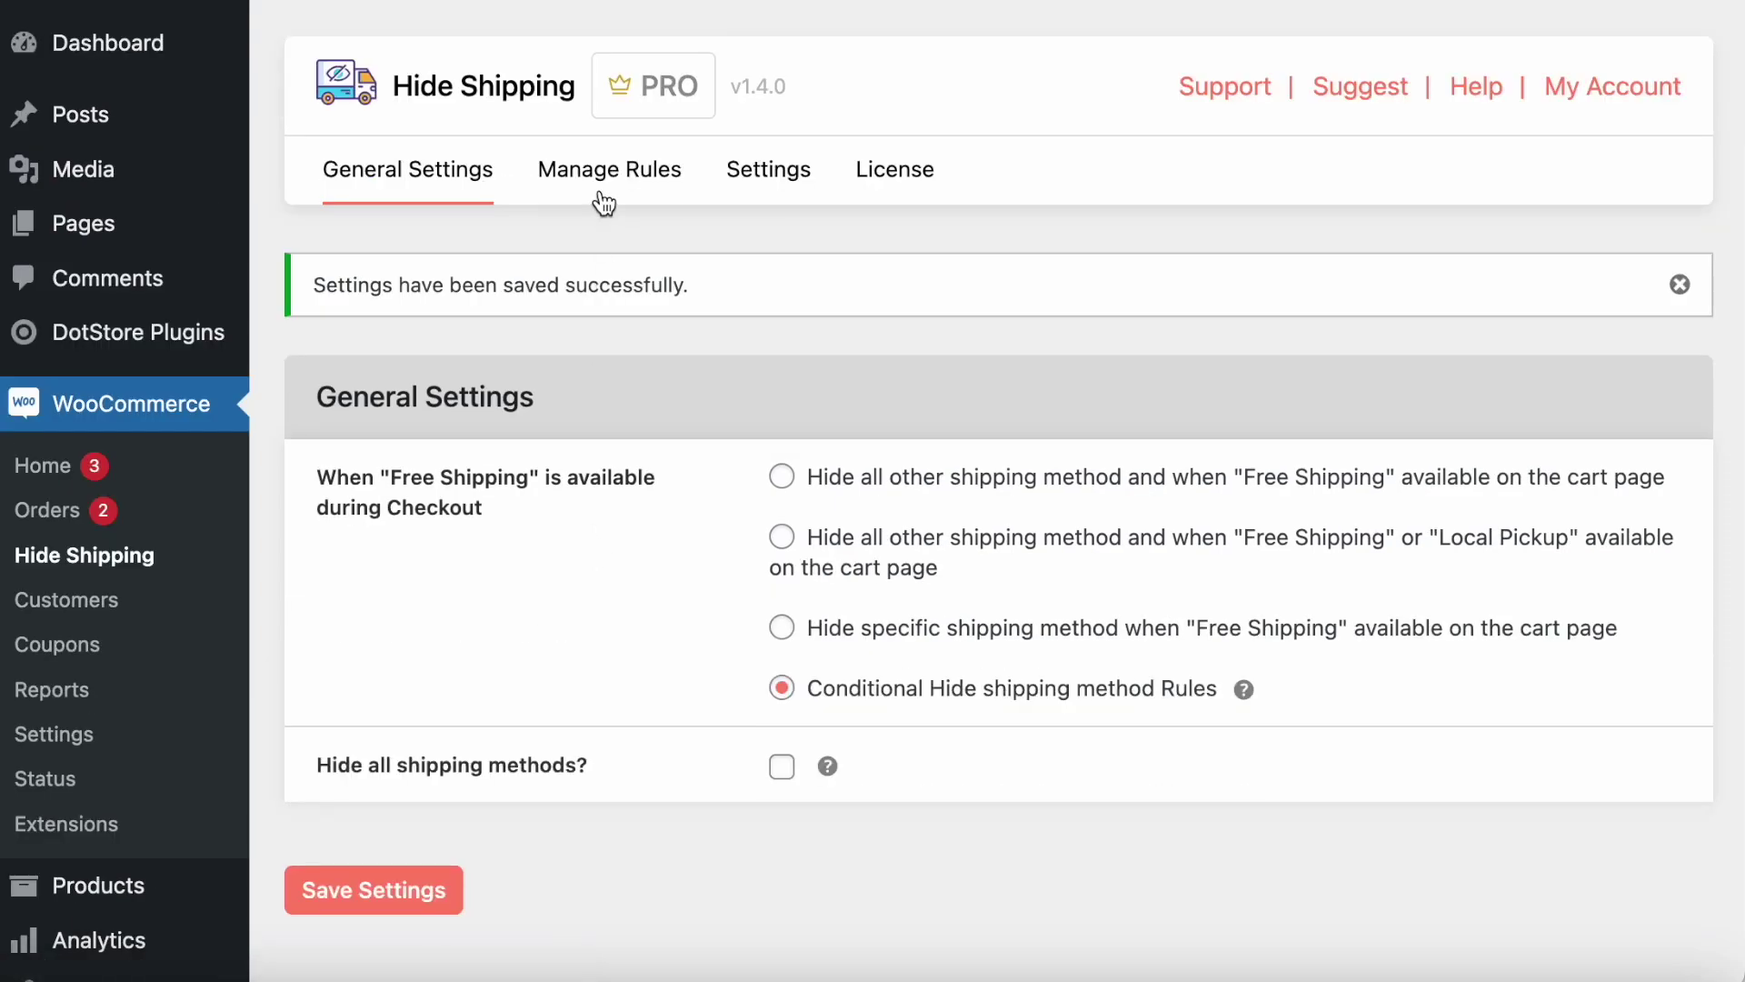
View the Manage Rules list showing the 'hide local and free shipping order below 200' rule.
click(604, 175)
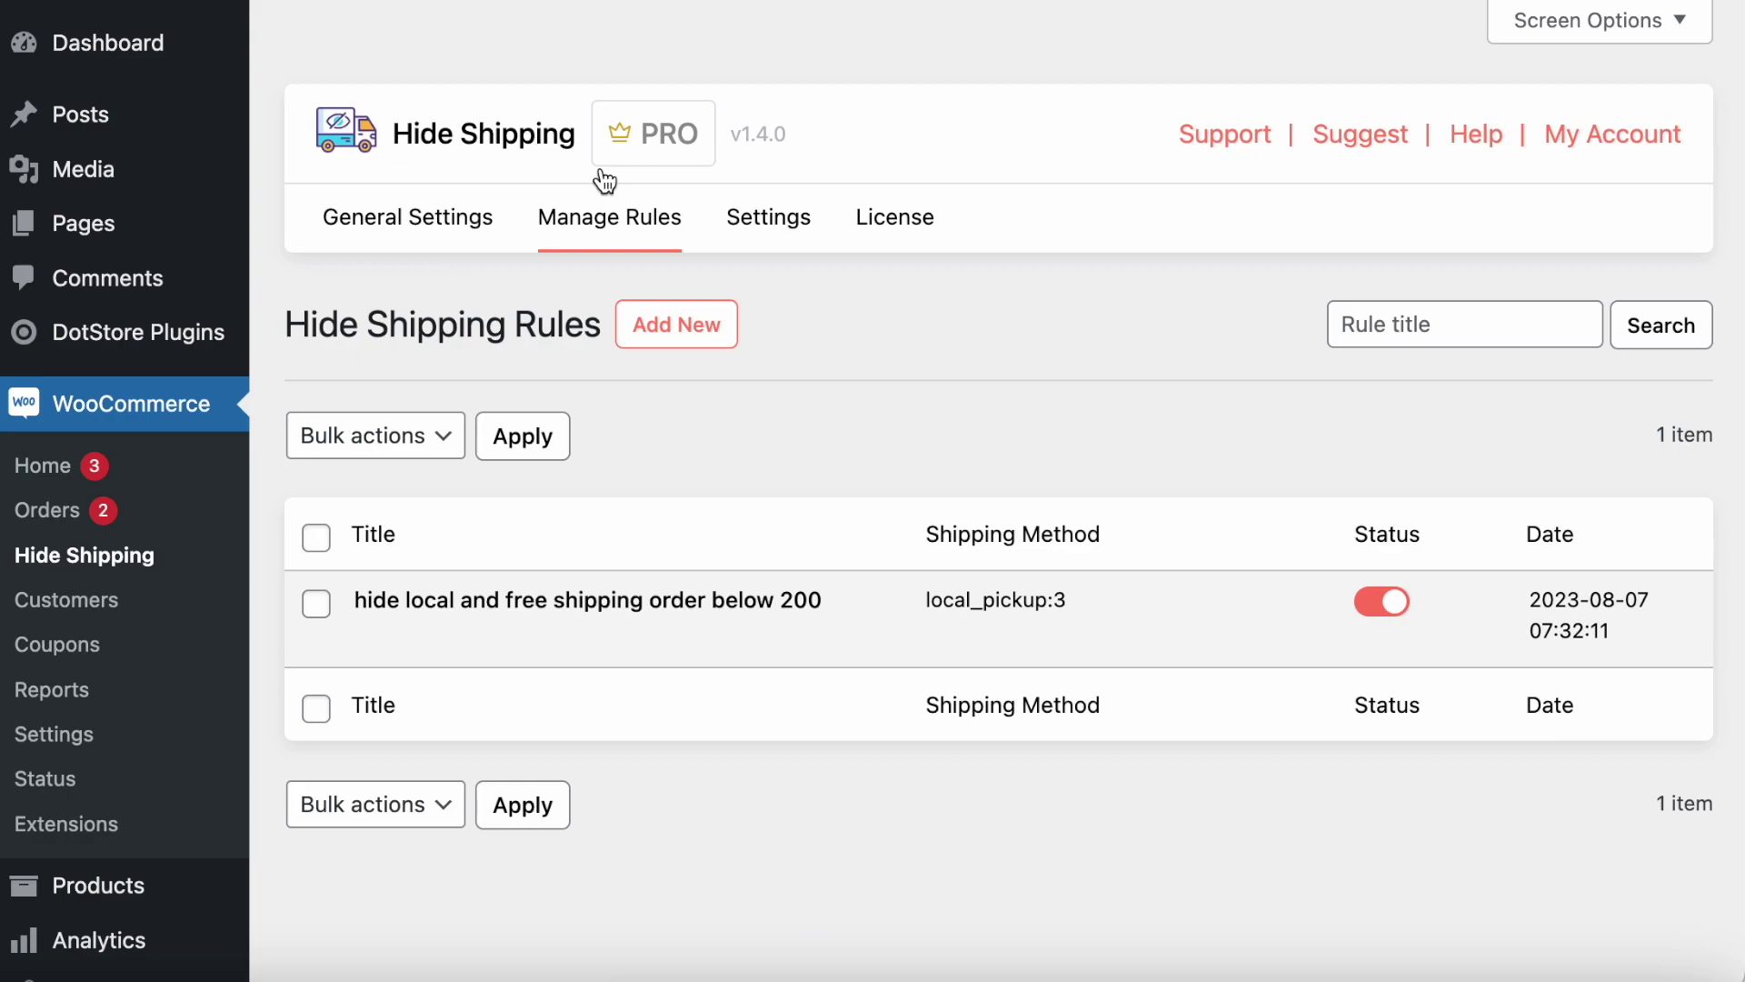
scroll(605, 181, down, 1)
mouse_move(368, 555)
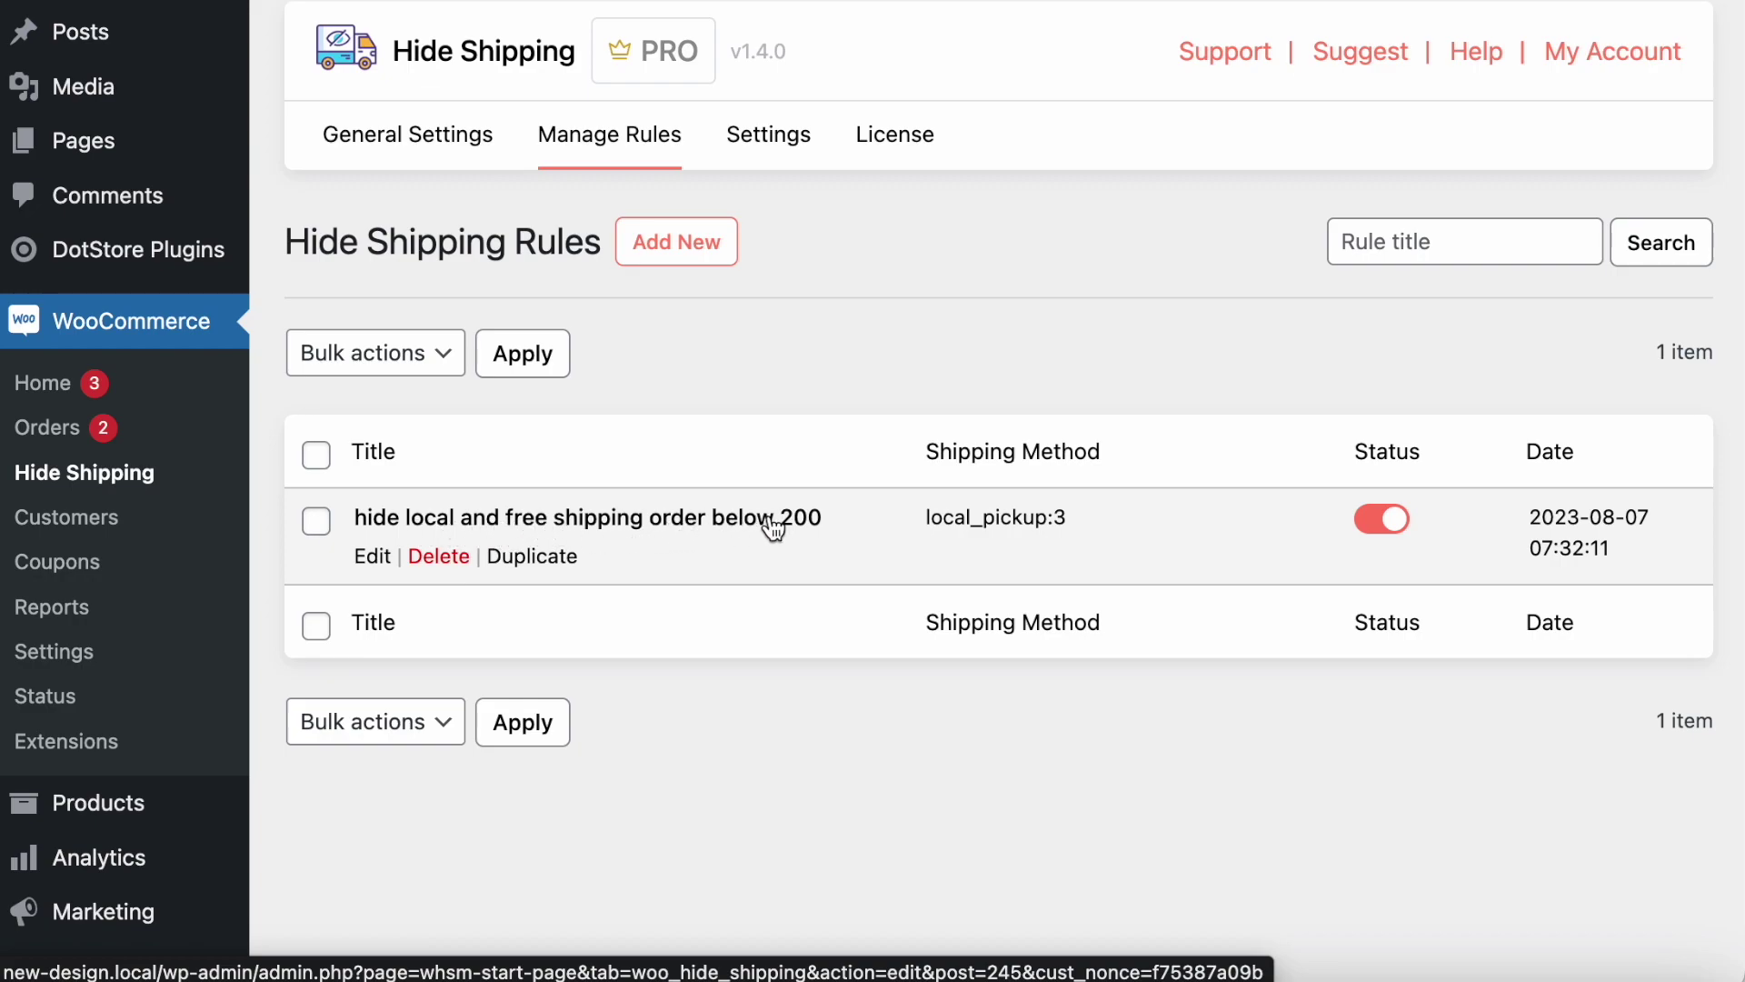
Edit the rule and delete 'and free' from its name, leaving 'hide local shipping order below 200'.
click(375, 556)
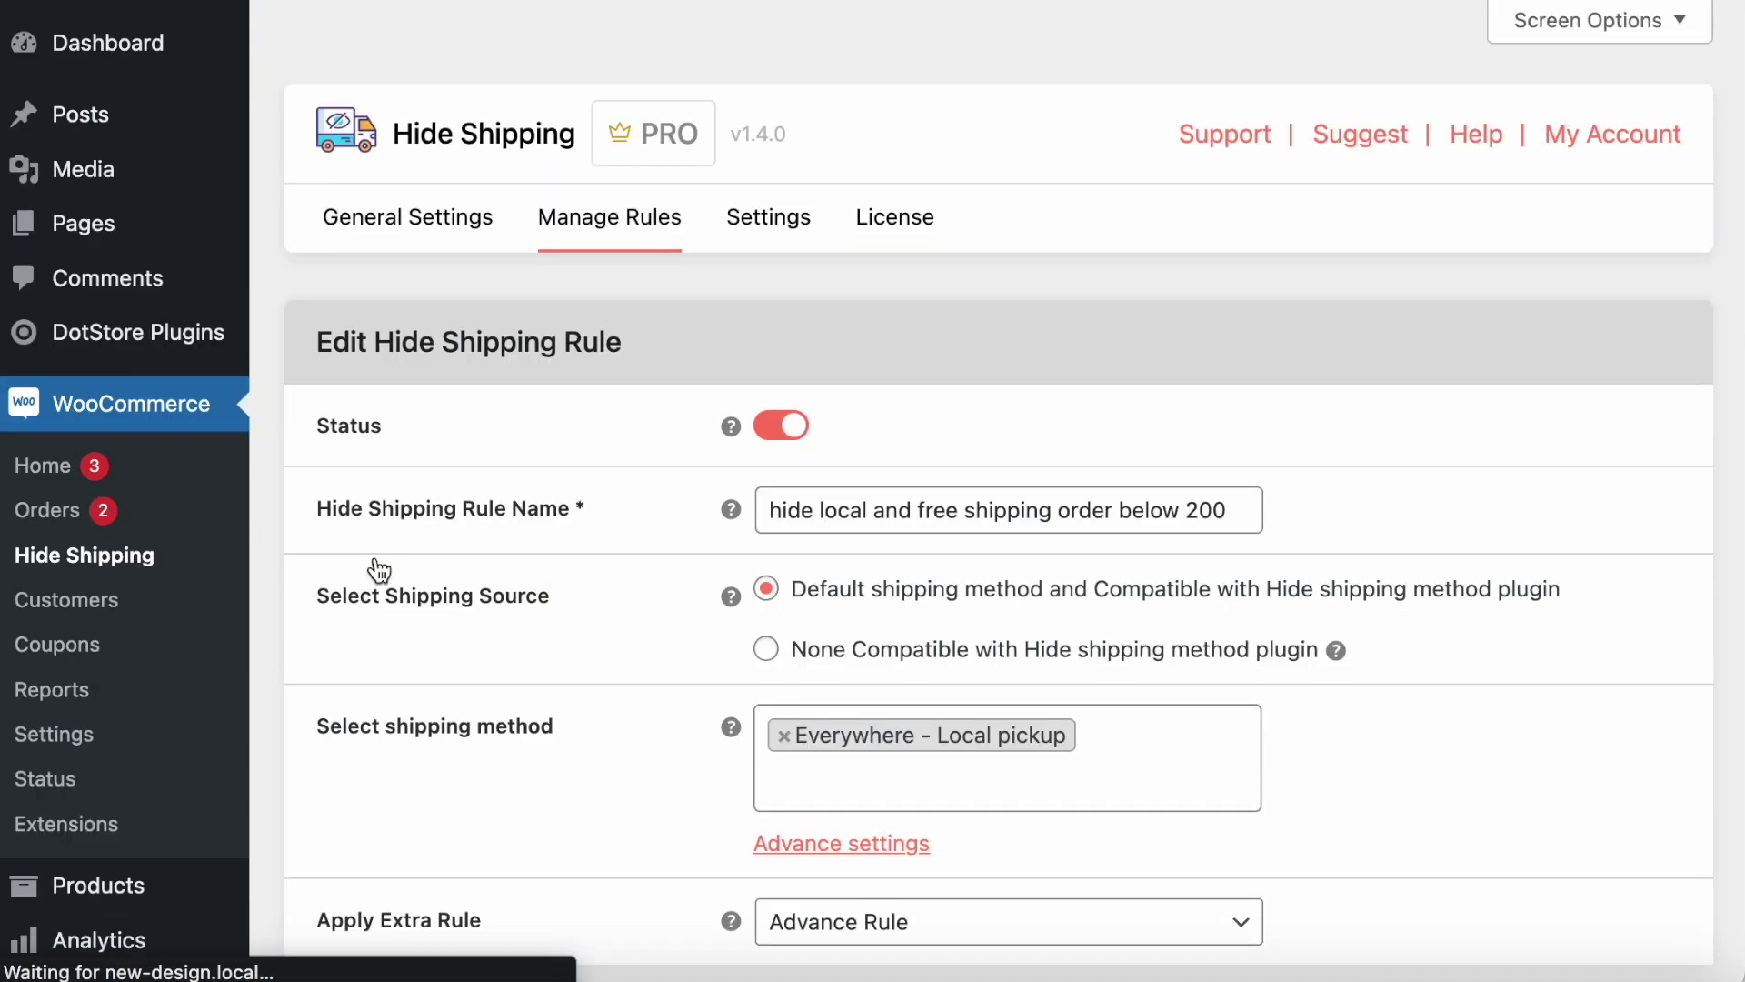
scroll(564, 483, down, 1)
scroll(790, 618, down, 1)
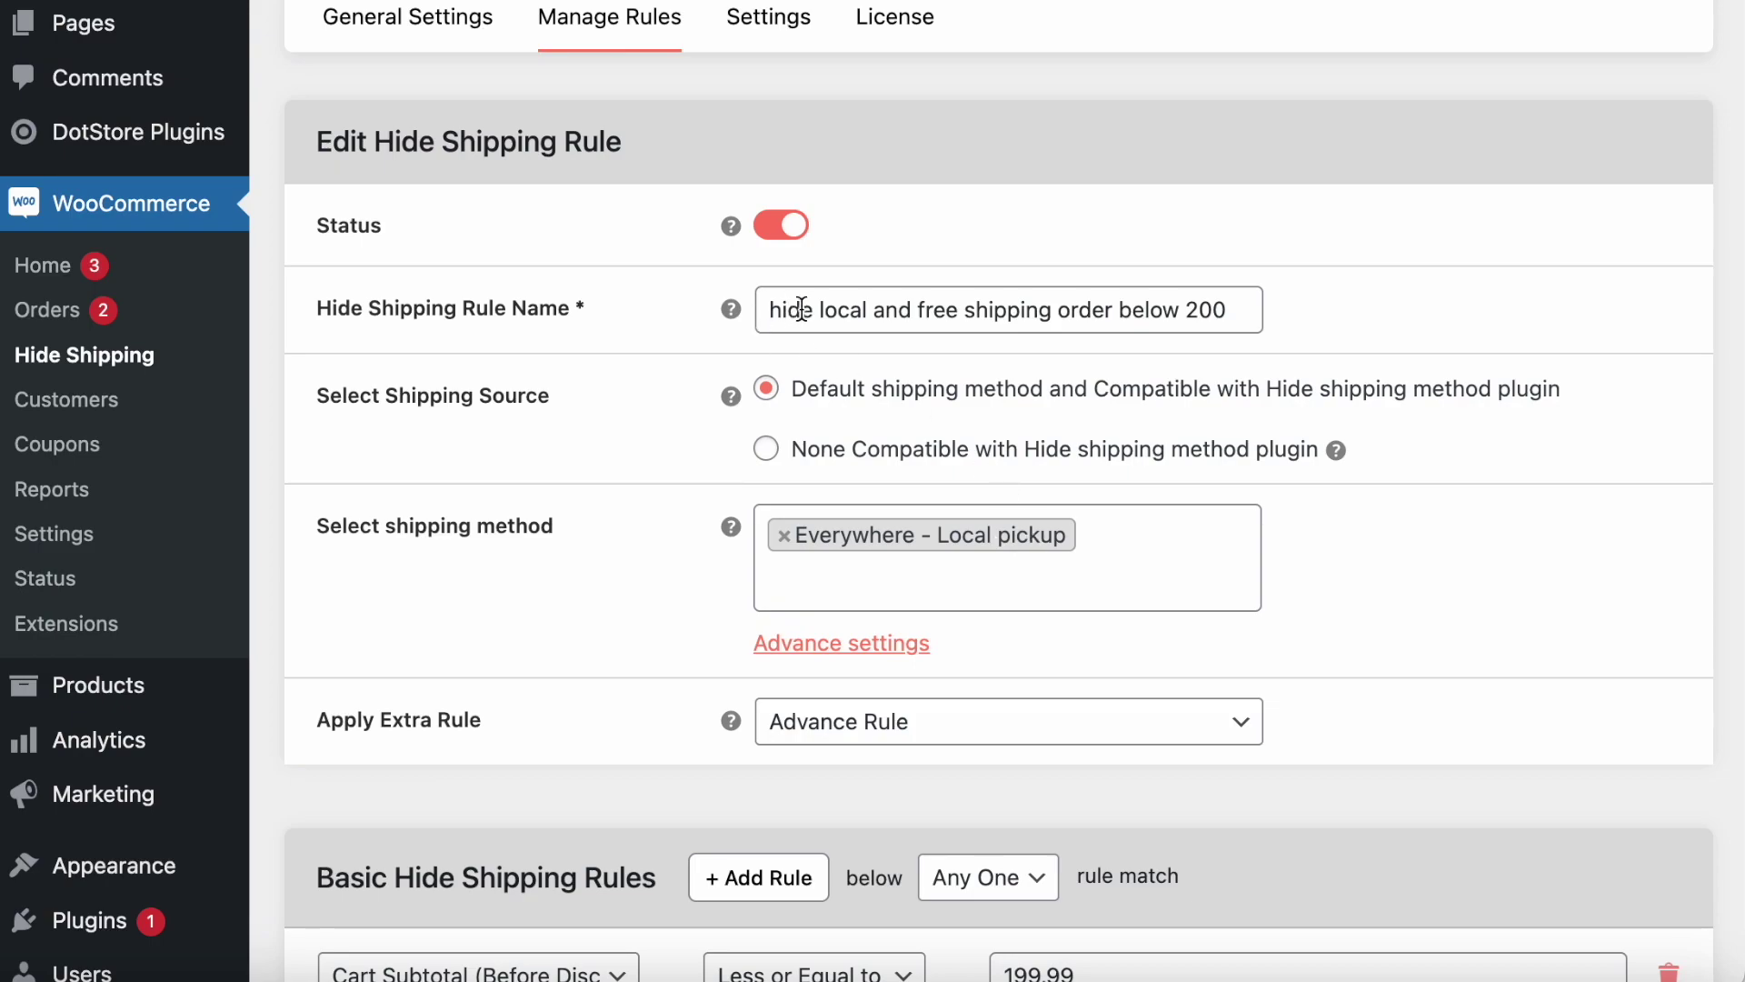
drag(873, 310, 958, 311)
key(BackSpace)
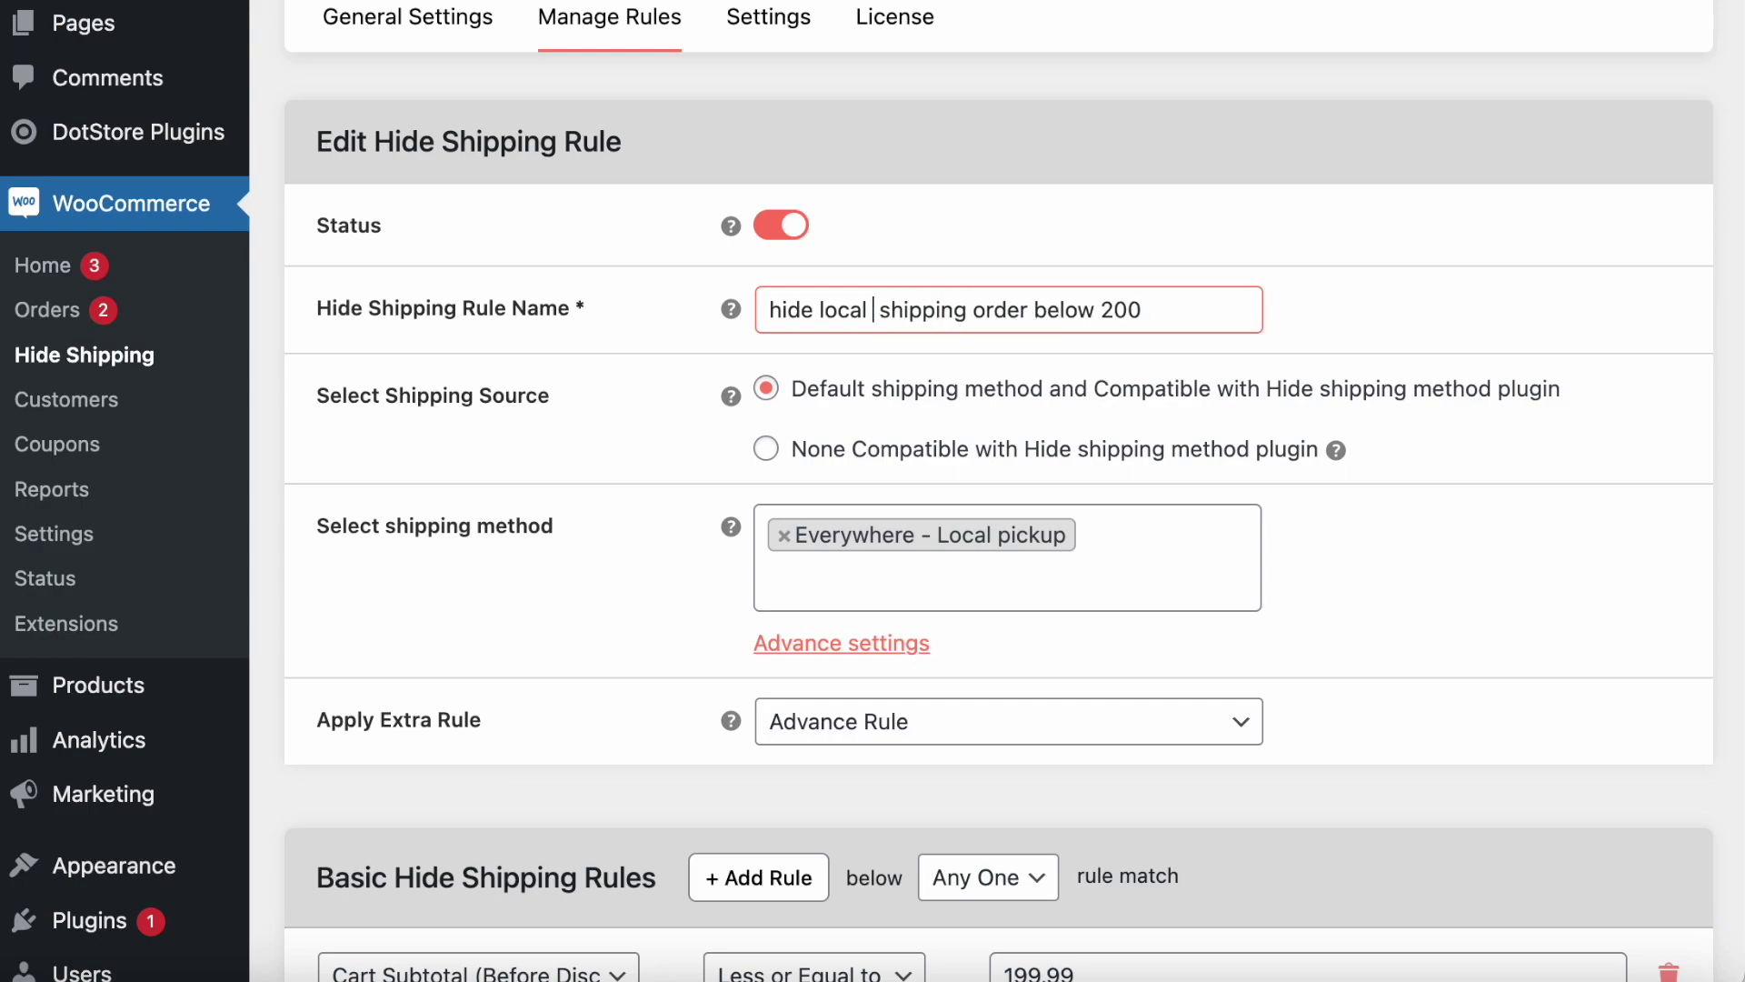
key(BackSpace)
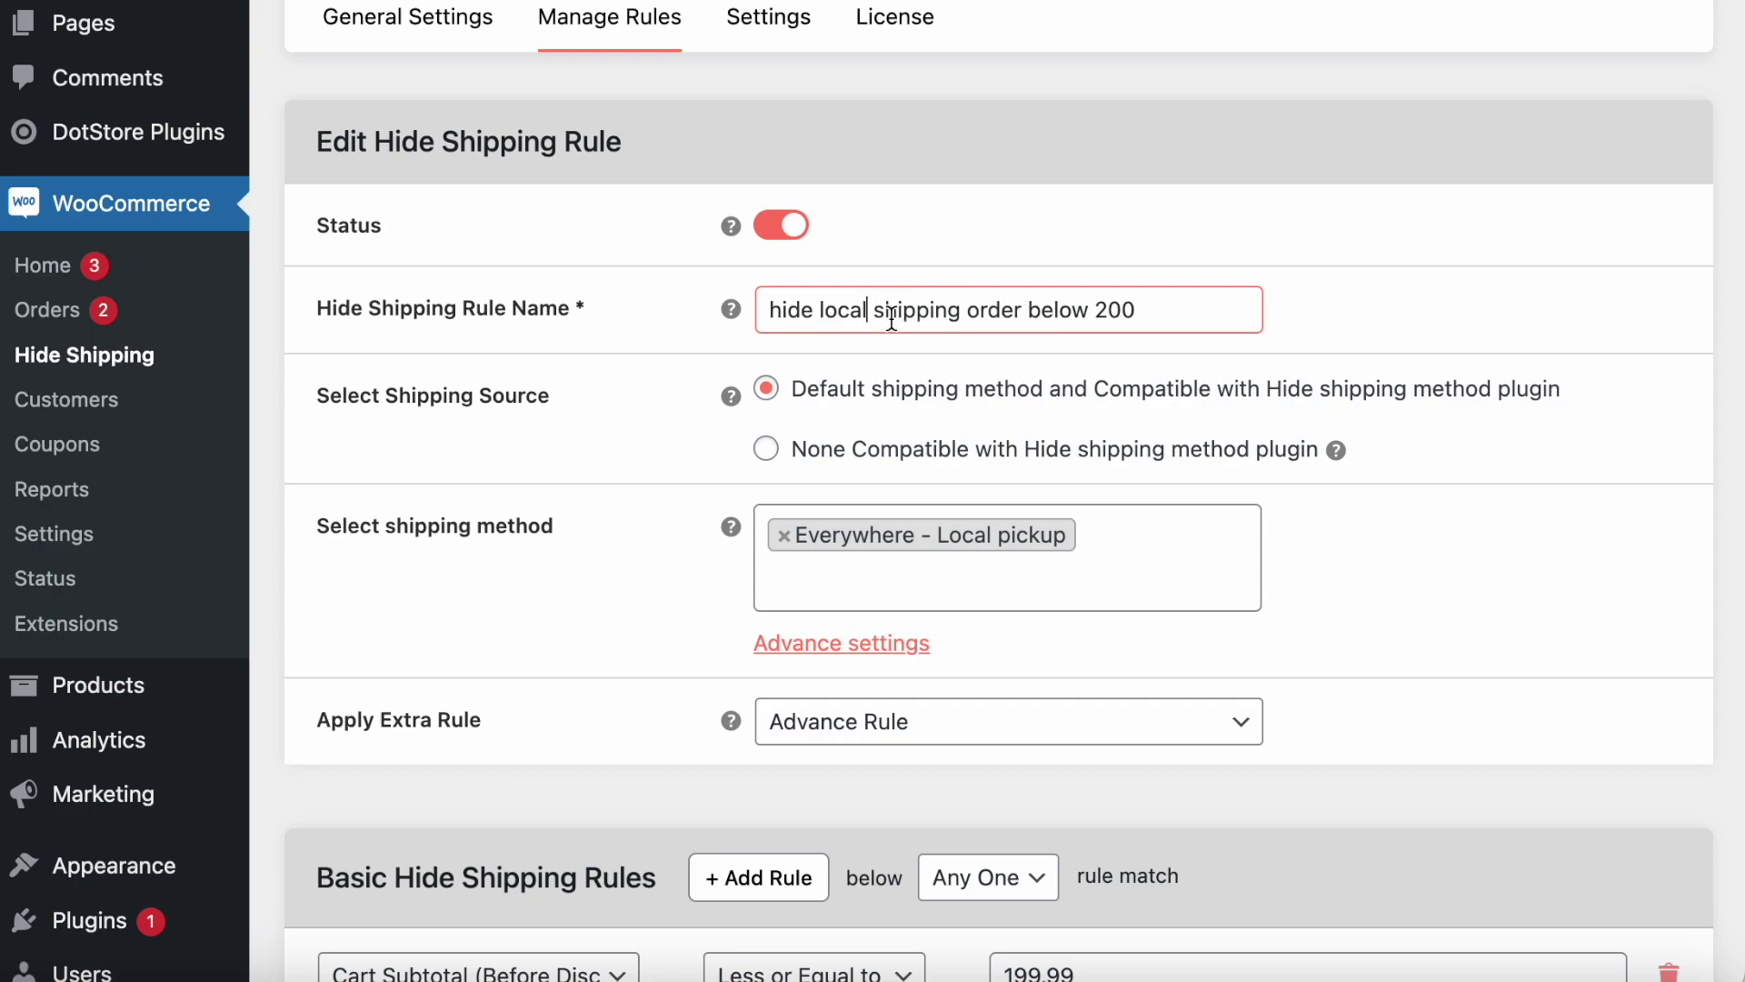
Review the rule name and its hidden methods, keeping Everywhere – Local pickup unchanged.
scroll(989, 424, down, 1)
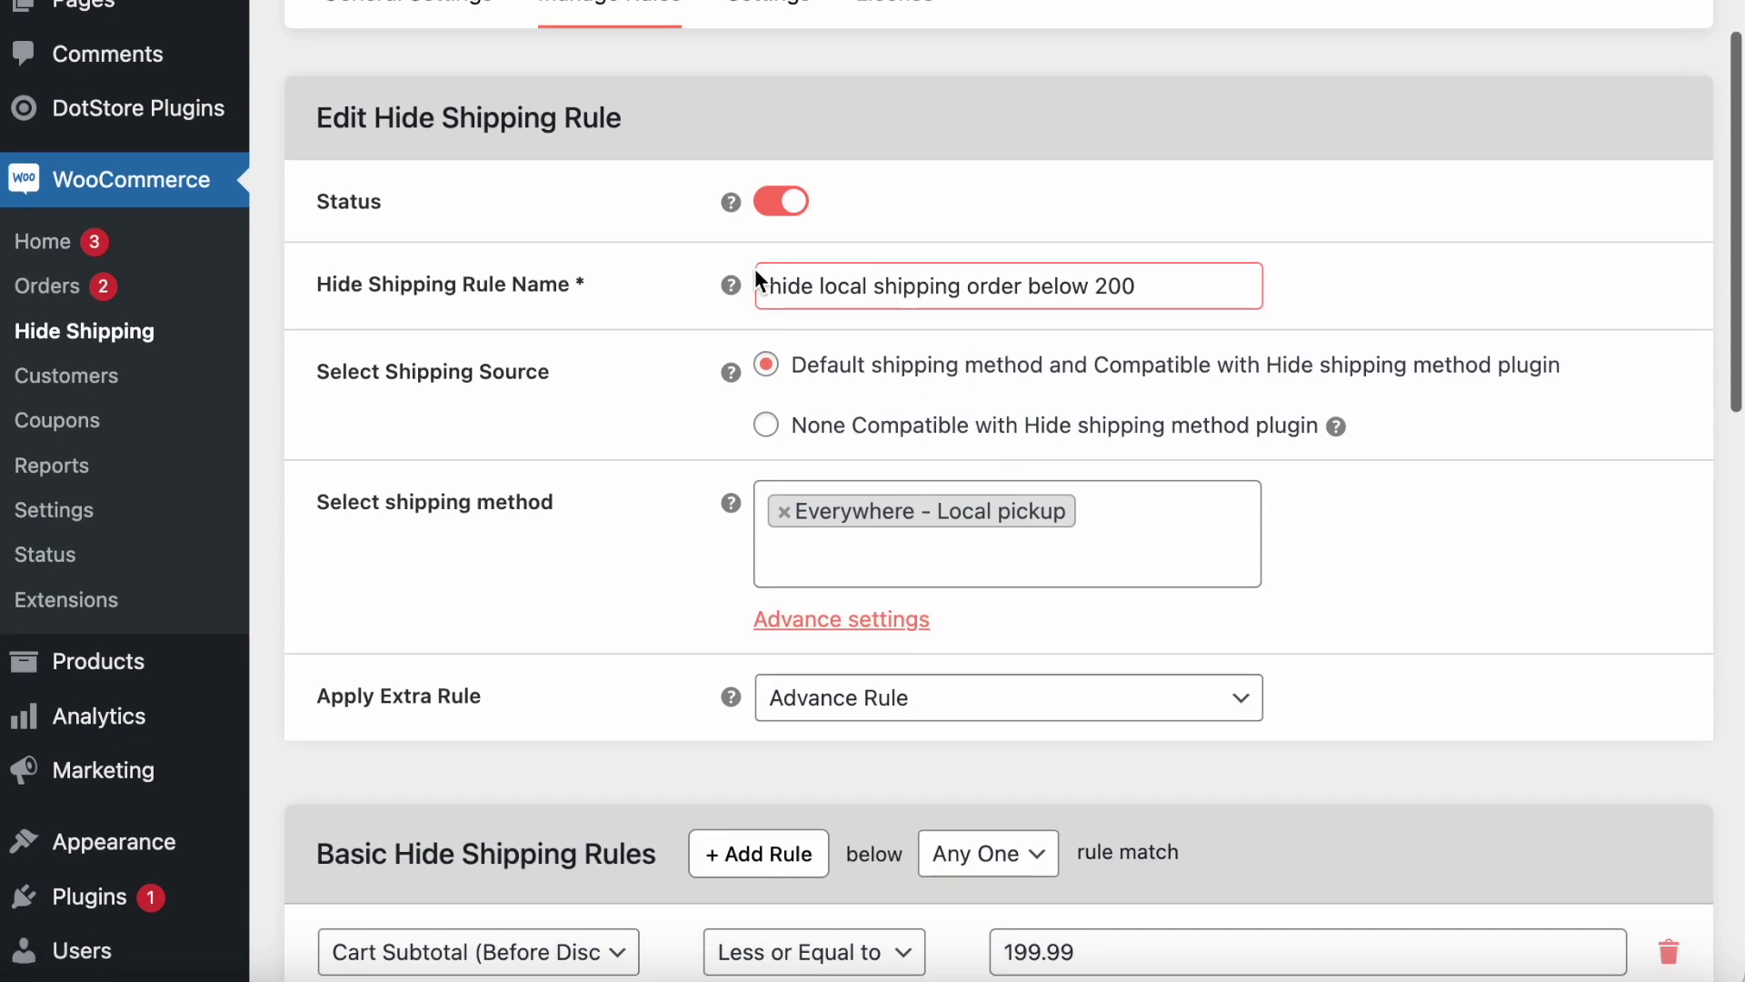
triple_click(865, 284)
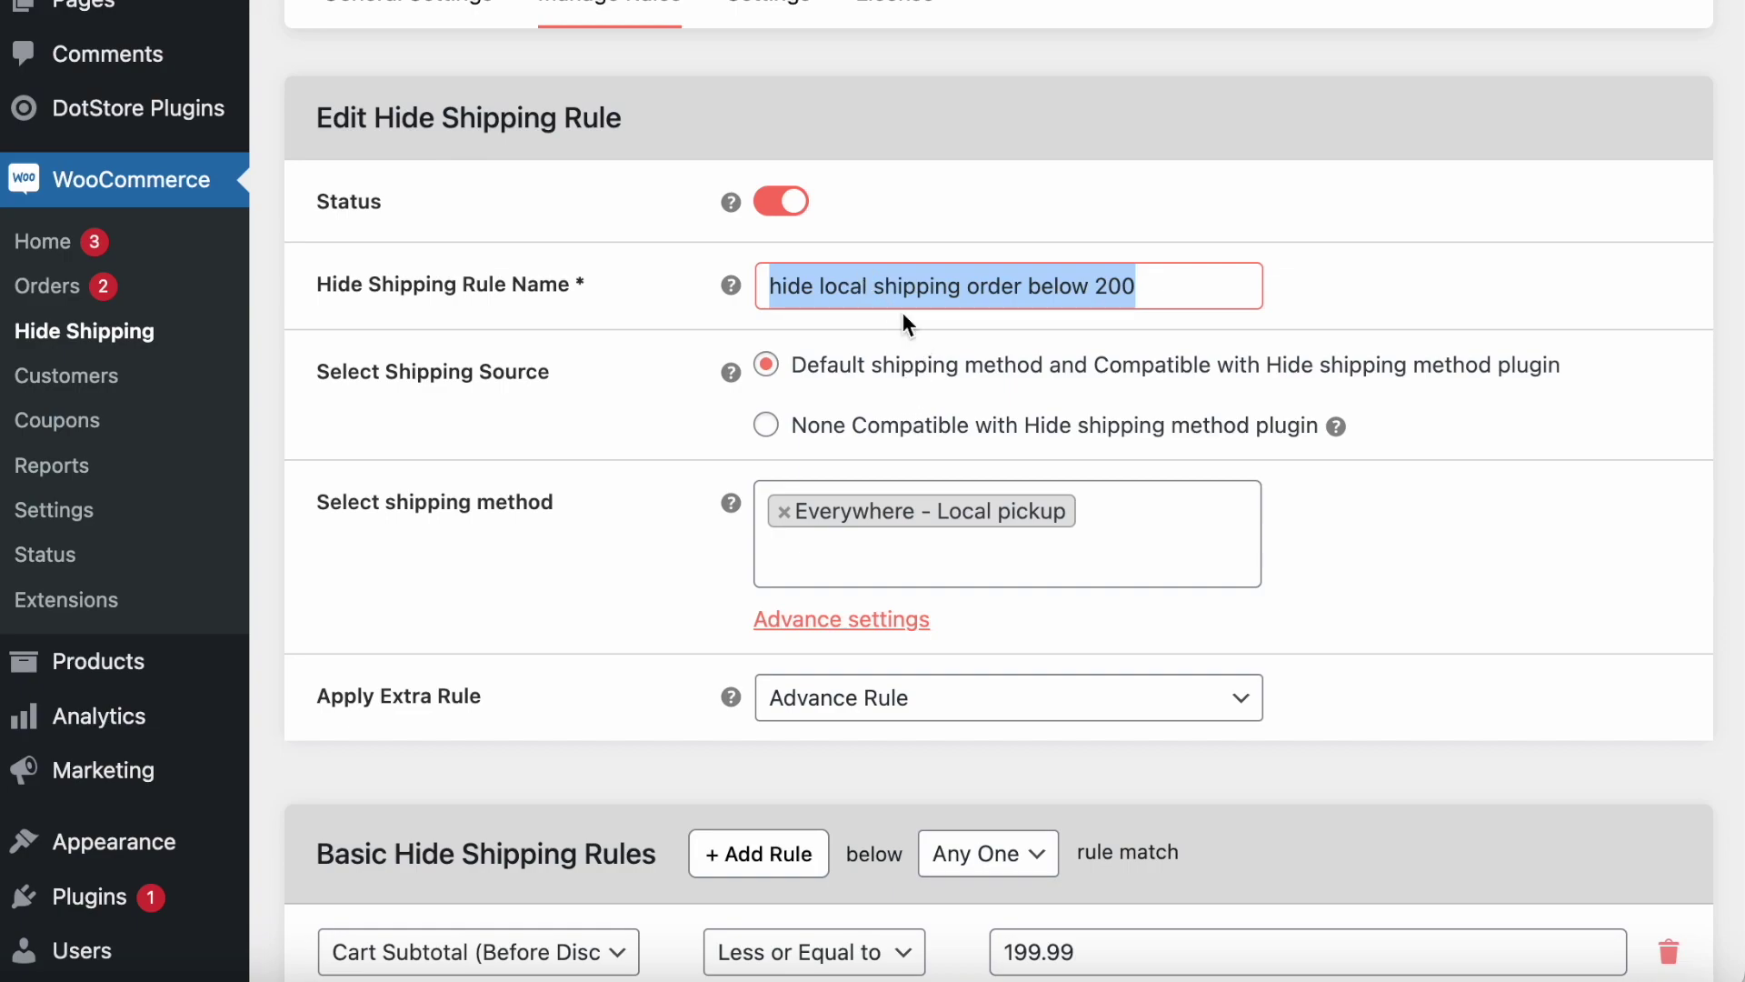
double_click(838, 283)
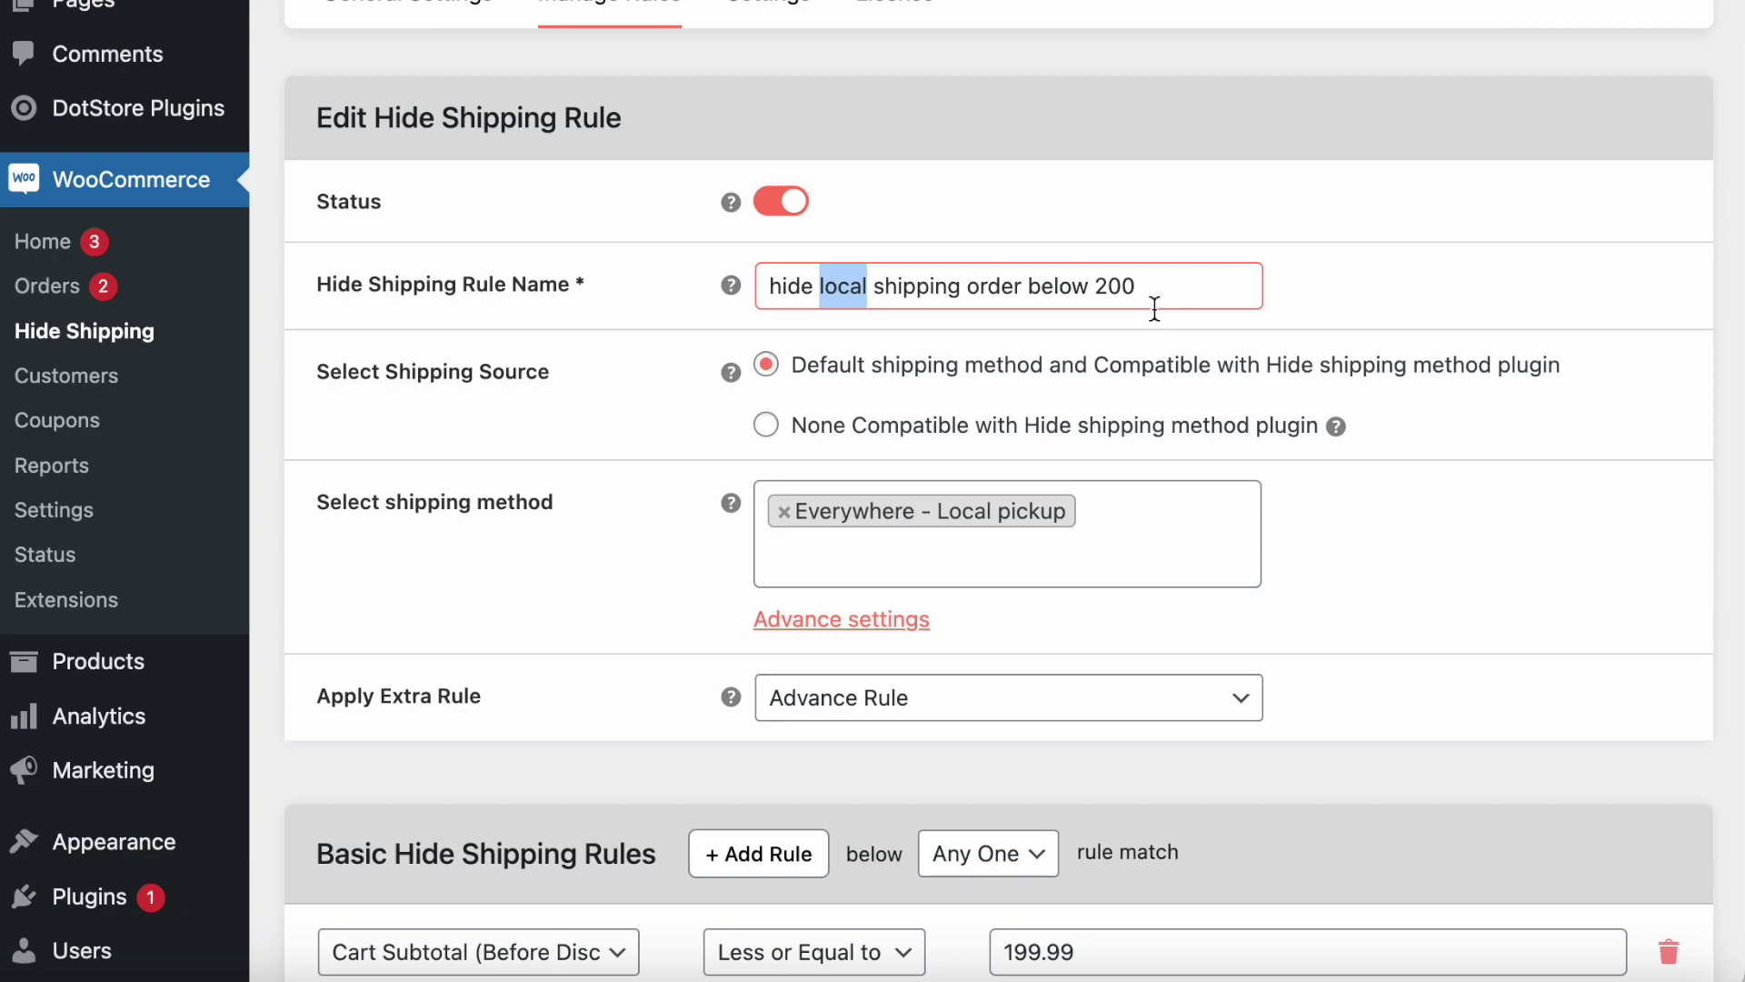
scroll(1148, 366, down, 5)
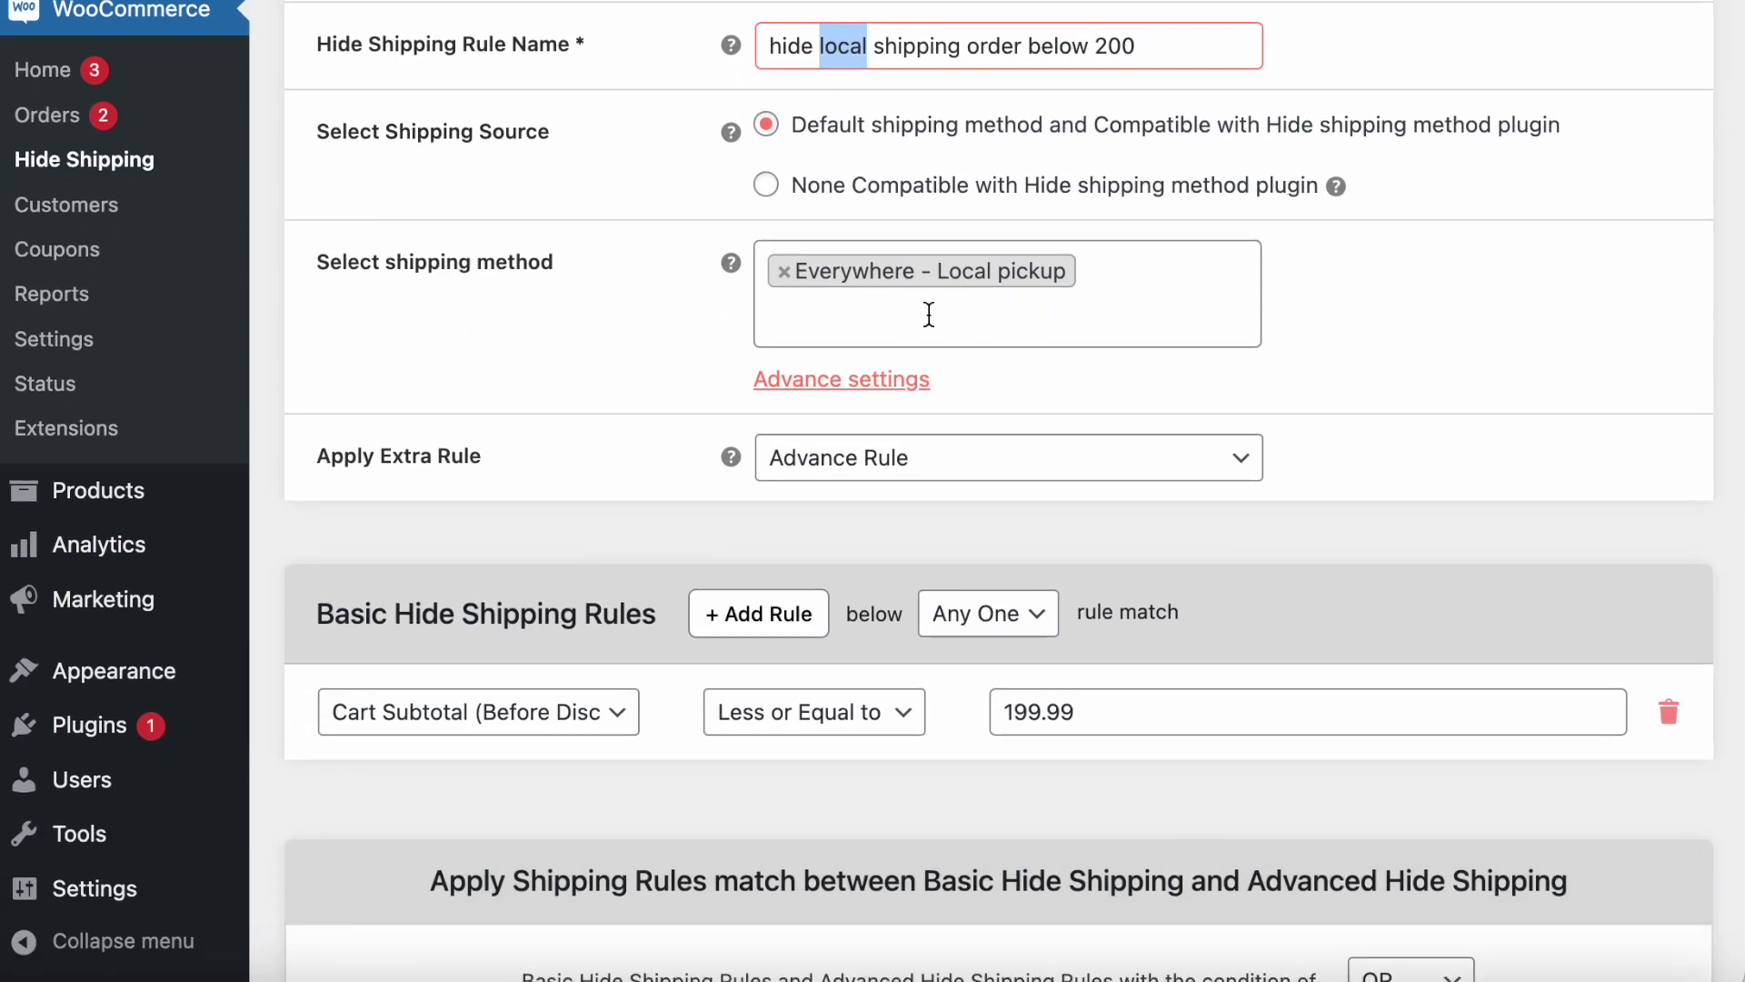
click(936, 312)
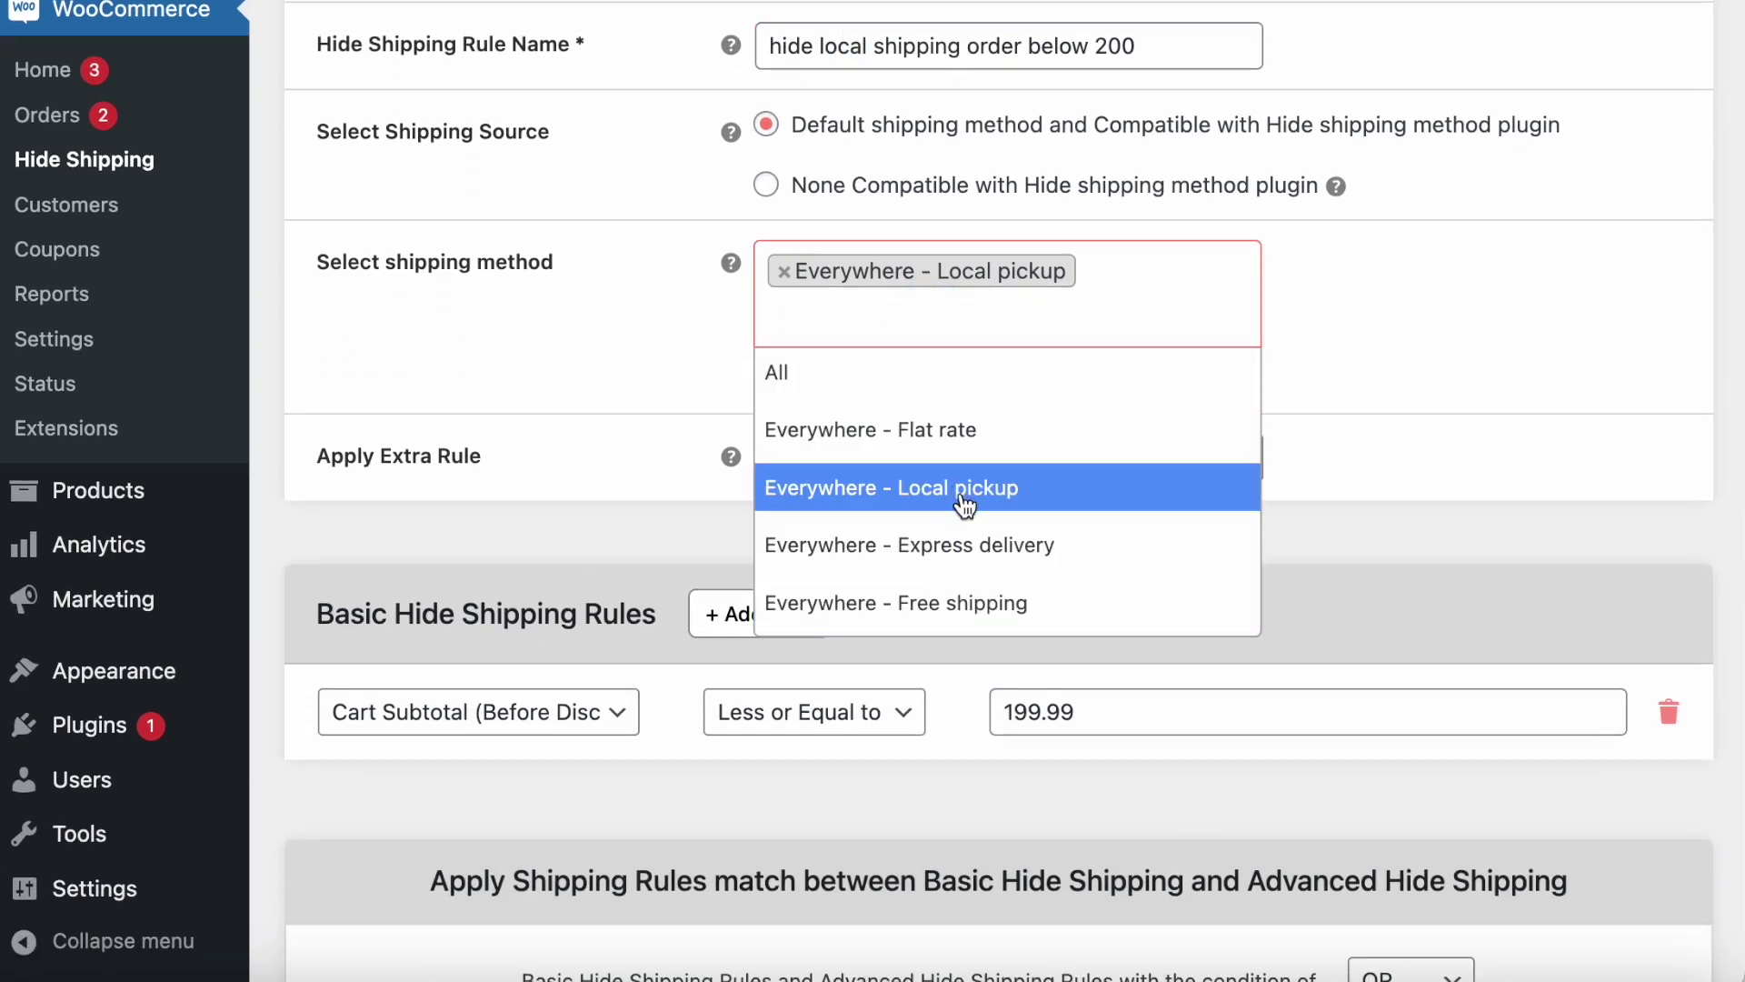
click(1274, 380)
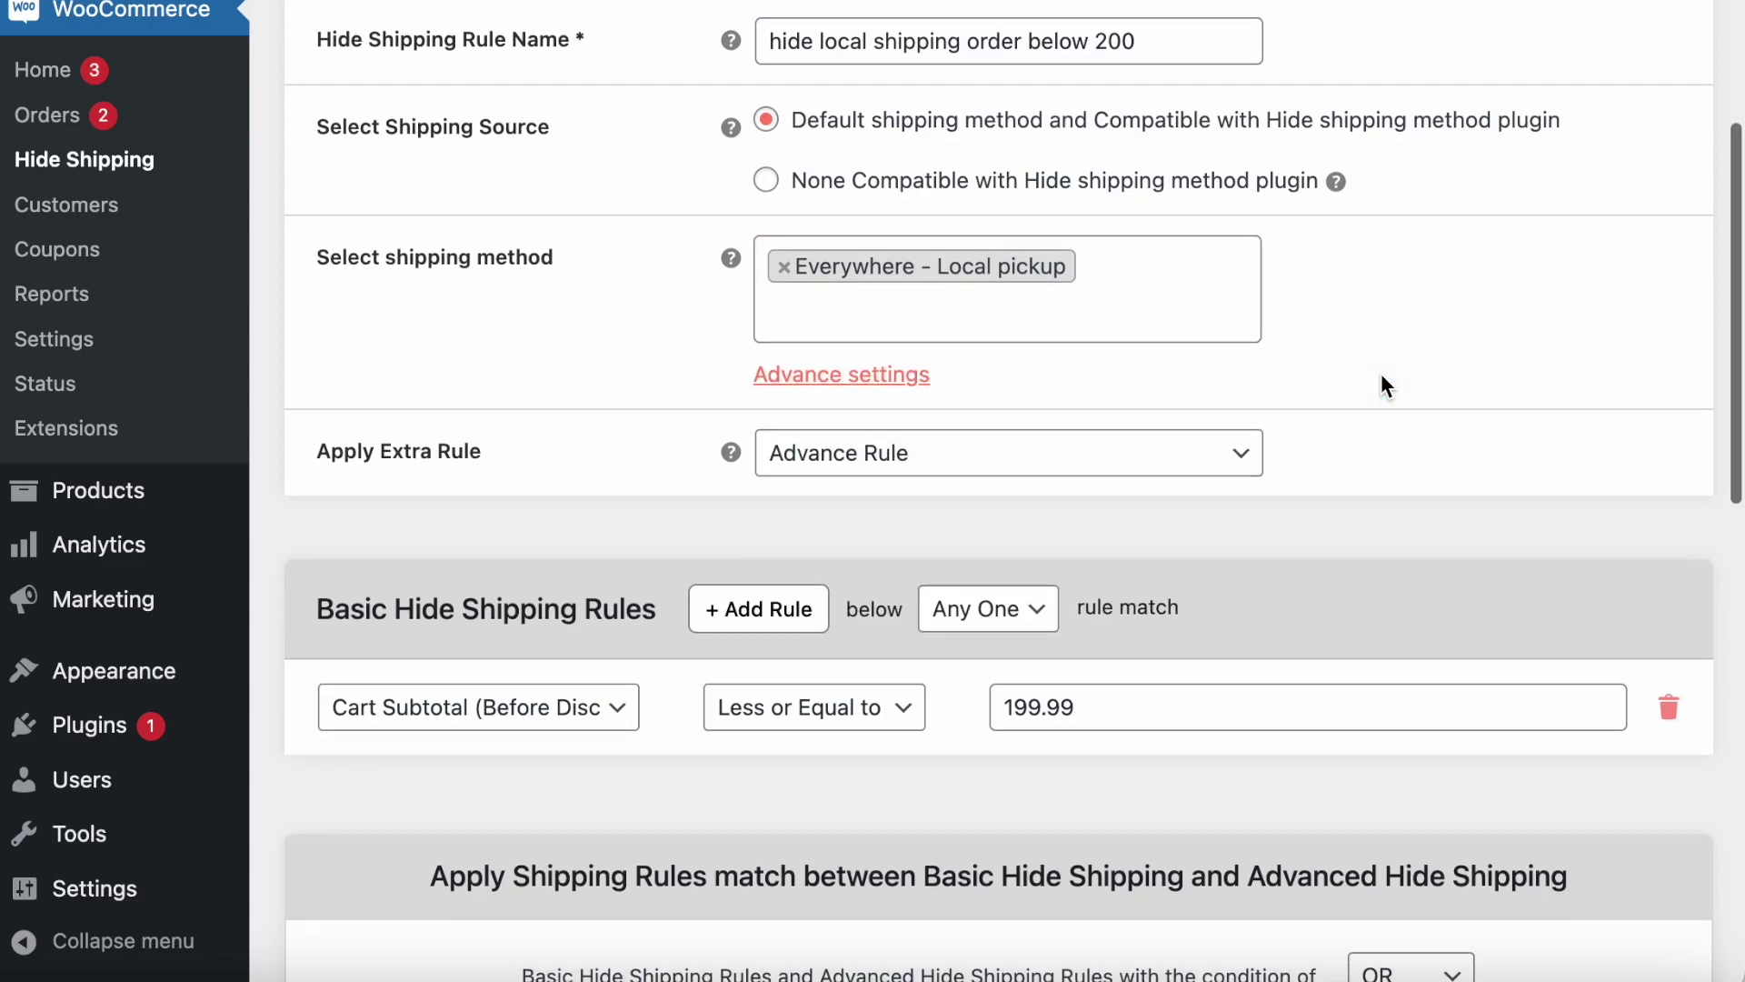
scroll(1309, 382, down, 4)
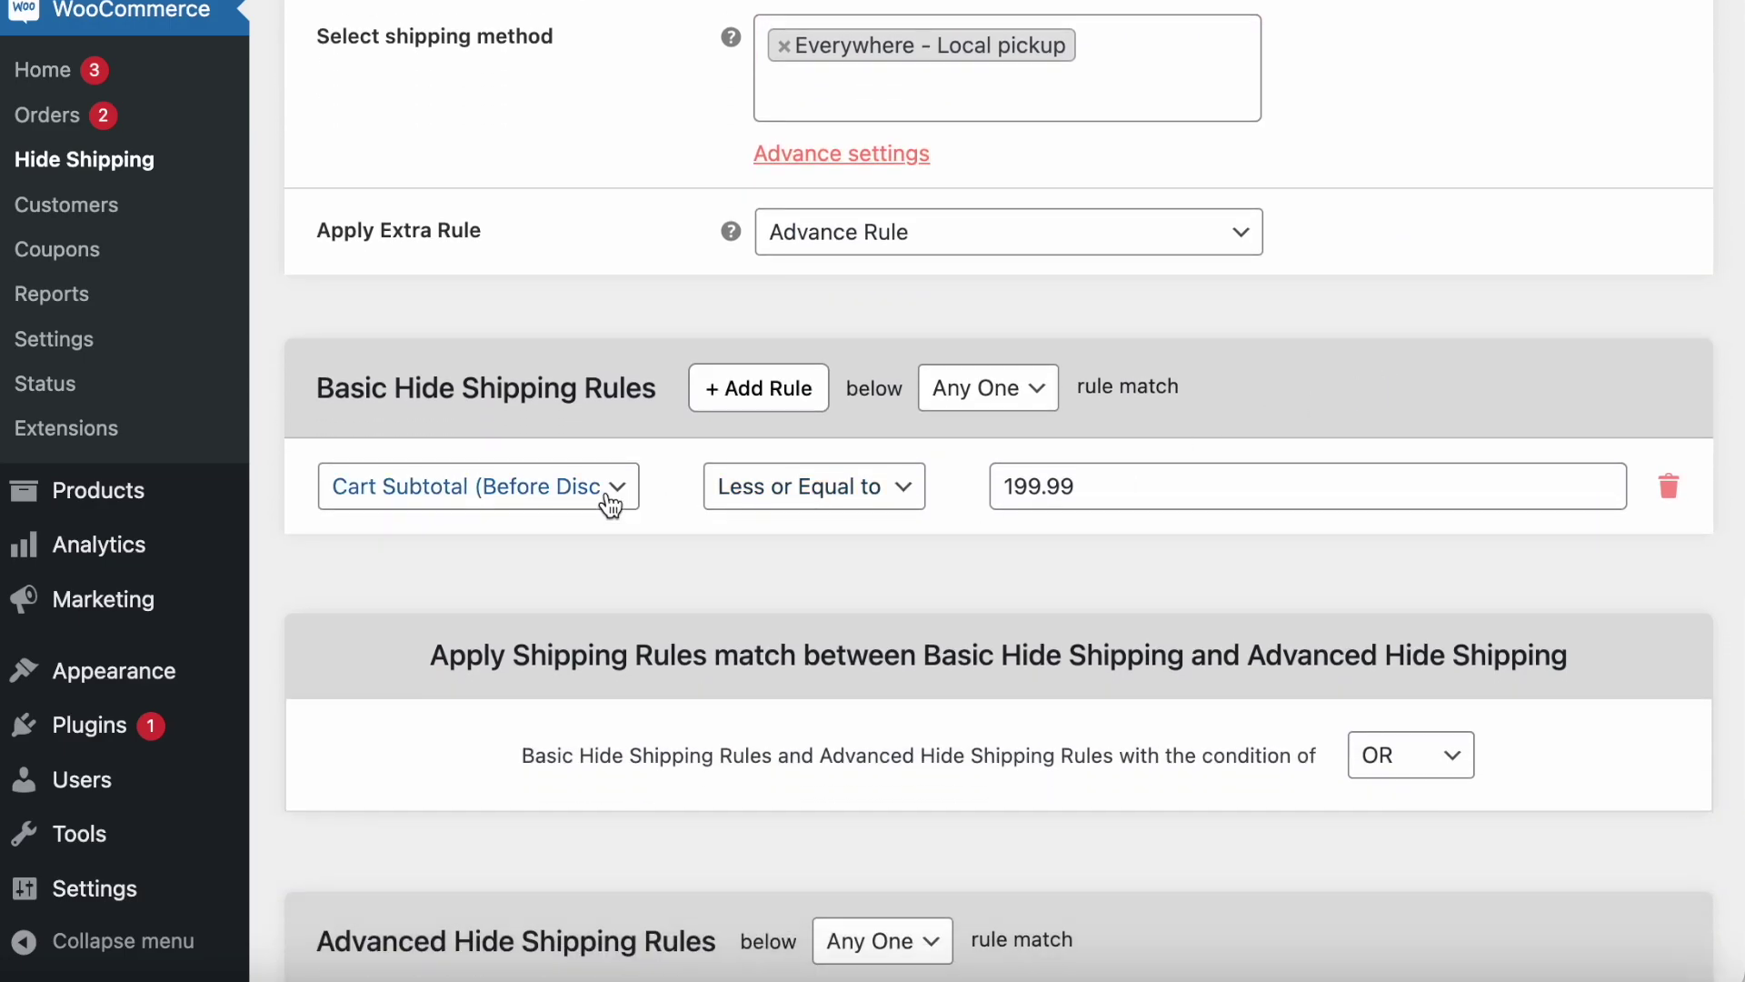
Change the Cart Subtotal (Before Discount) condition from ≤ 199.99 to less than 200.
click(533, 496)
click(541, 488)
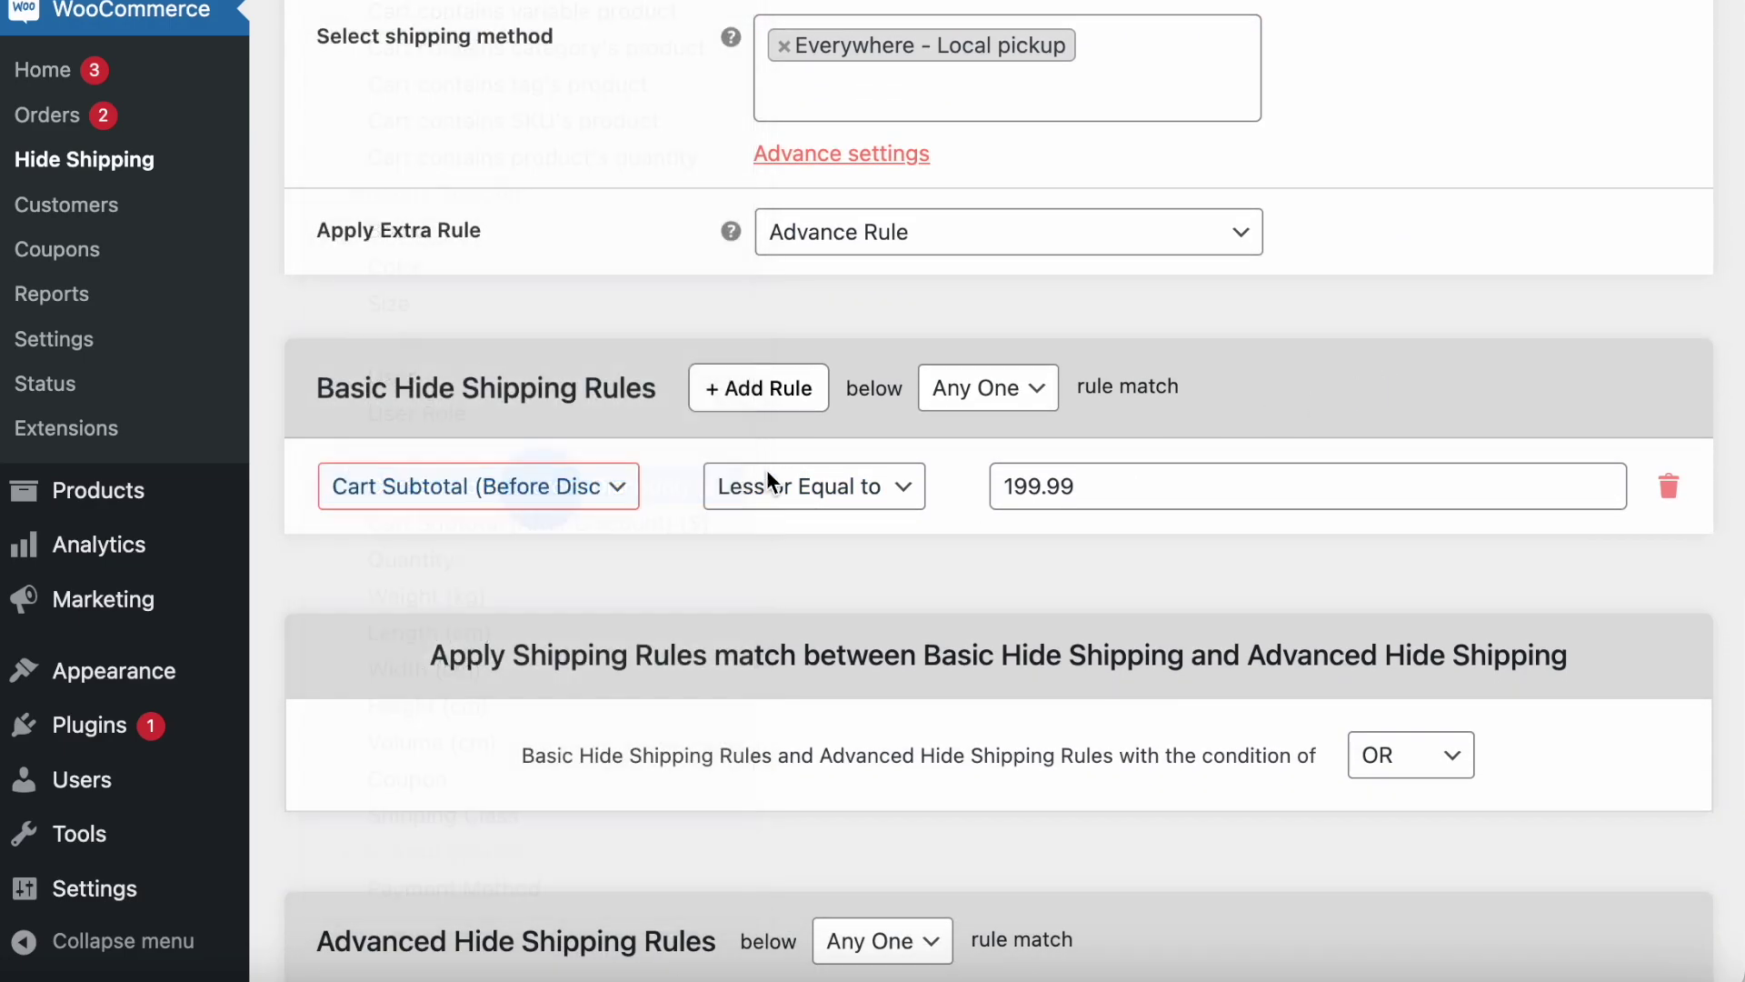
click(767, 473)
click(849, 524)
double_click(1022, 485)
text(200)
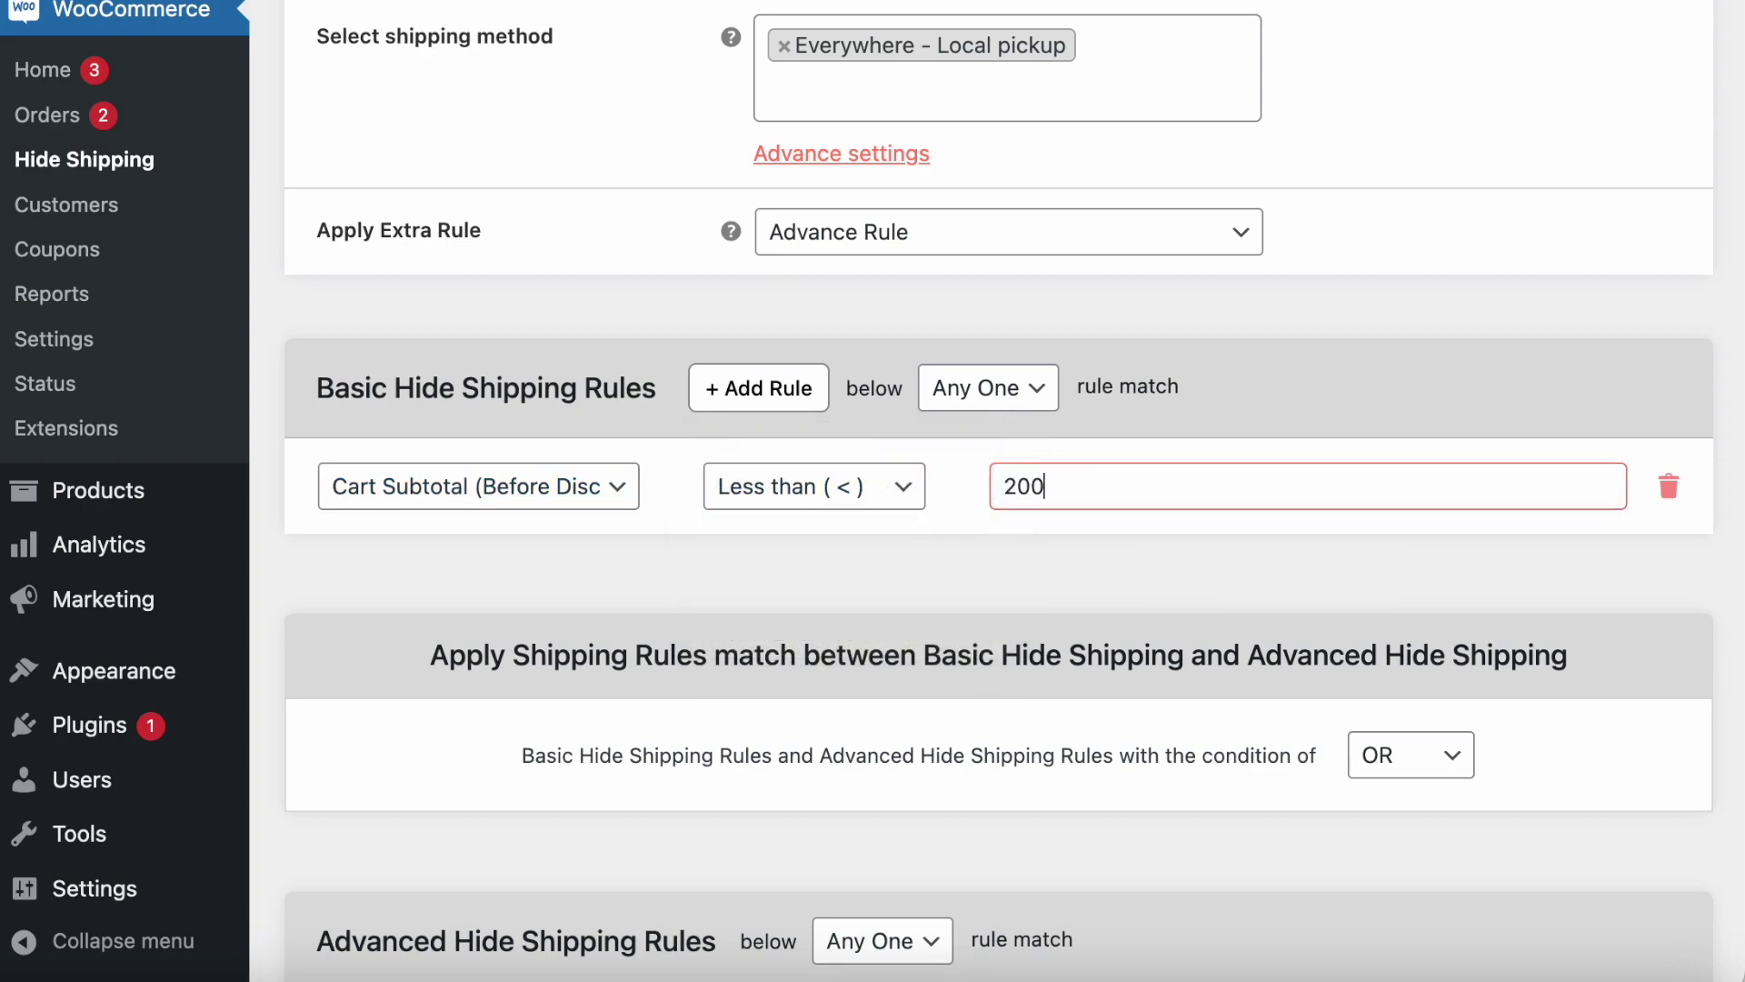
click(908, 551)
scroll(909, 556, down, 10)
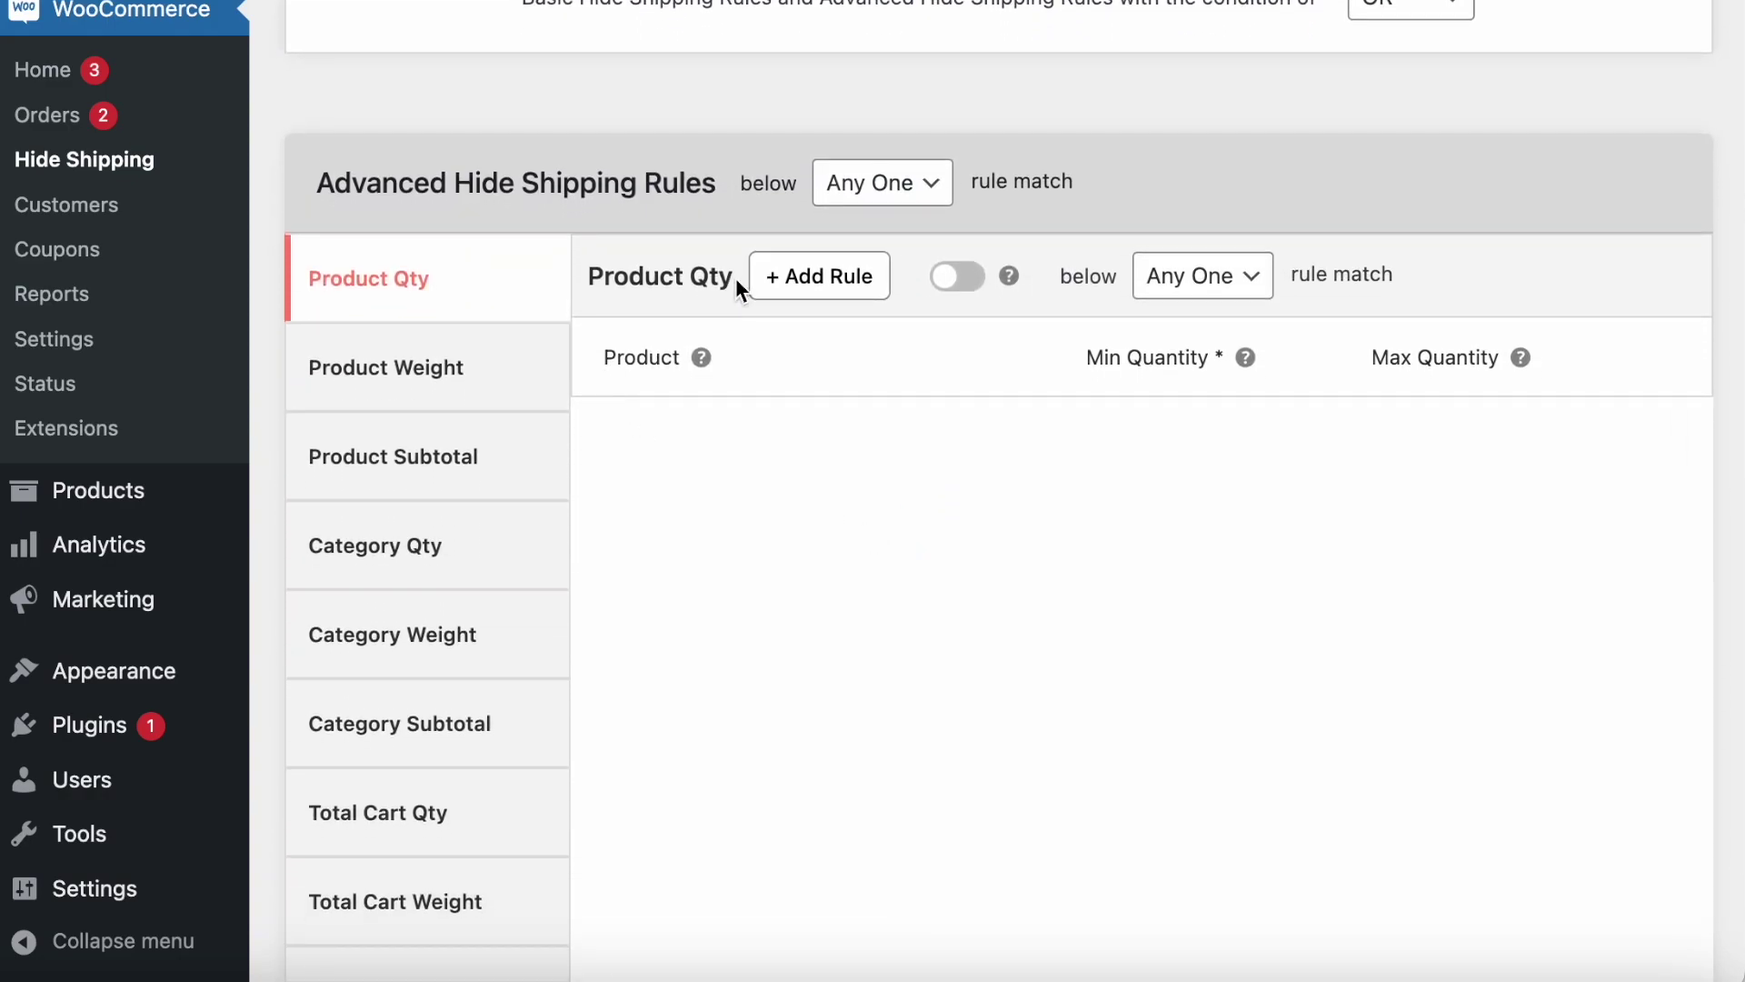
Set the Category Qty condition to Women/Men Hoodies, replacing Women->Shirts, with minimum quantity 20.
scroll(752, 305, down, 2)
scroll(751, 302, down, 1)
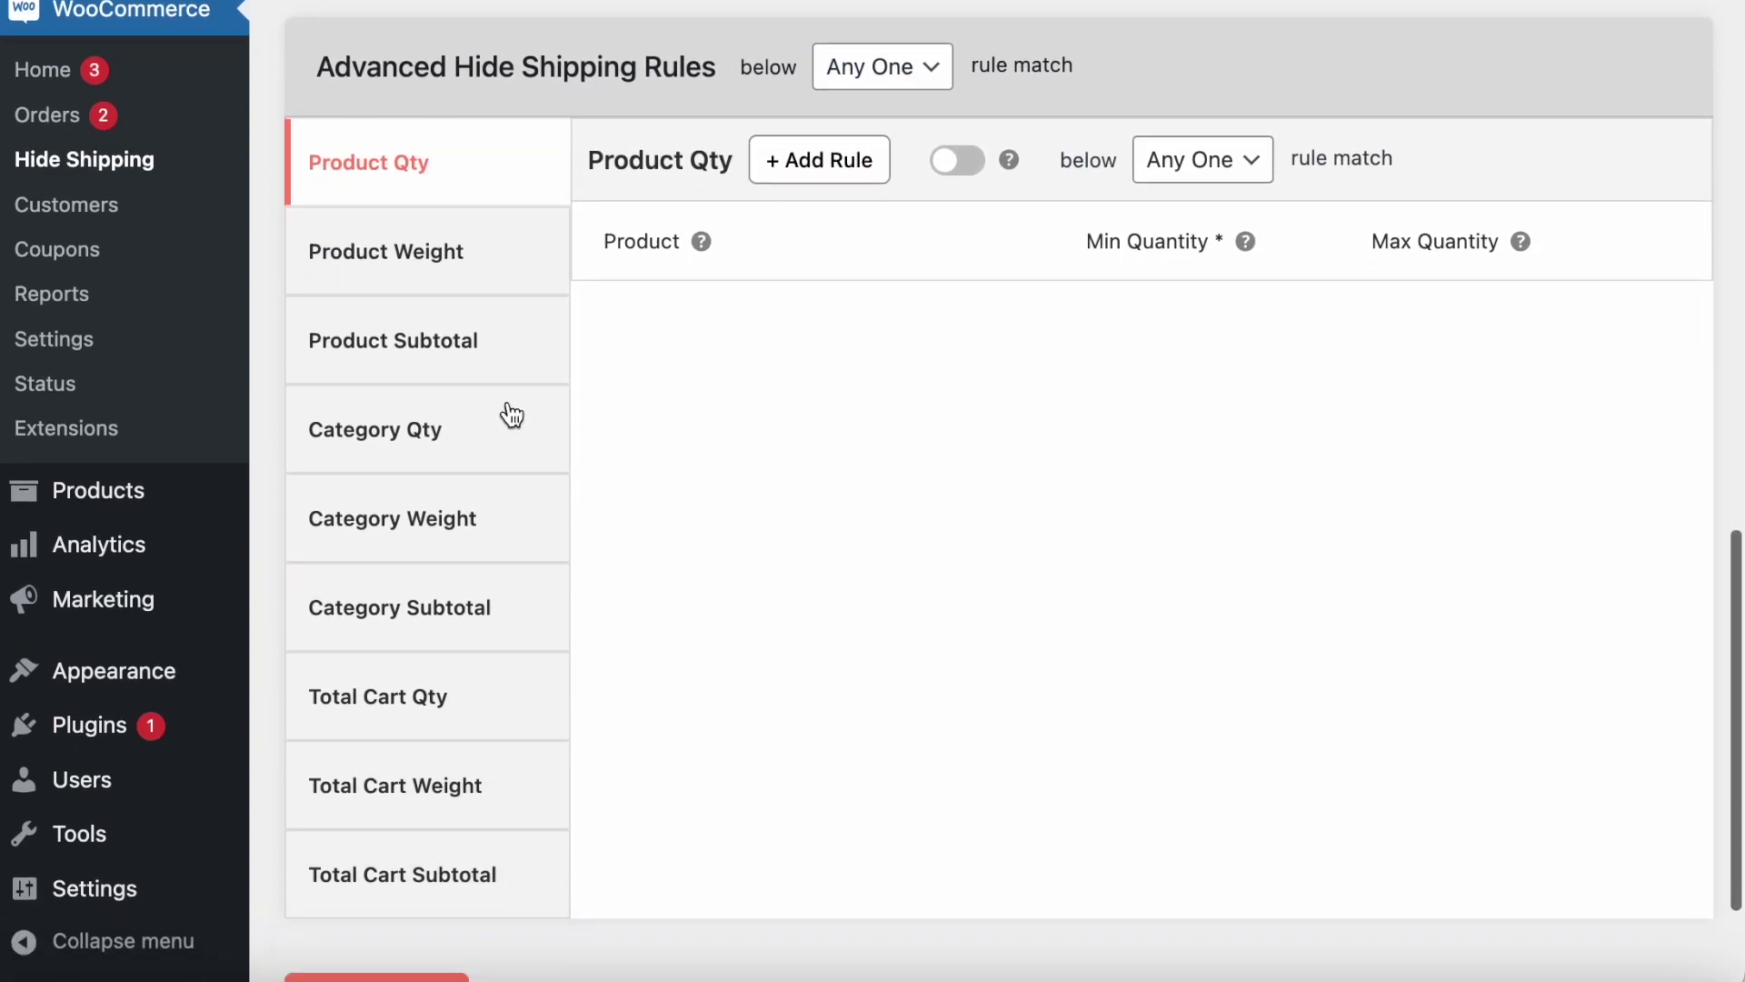
click(401, 445)
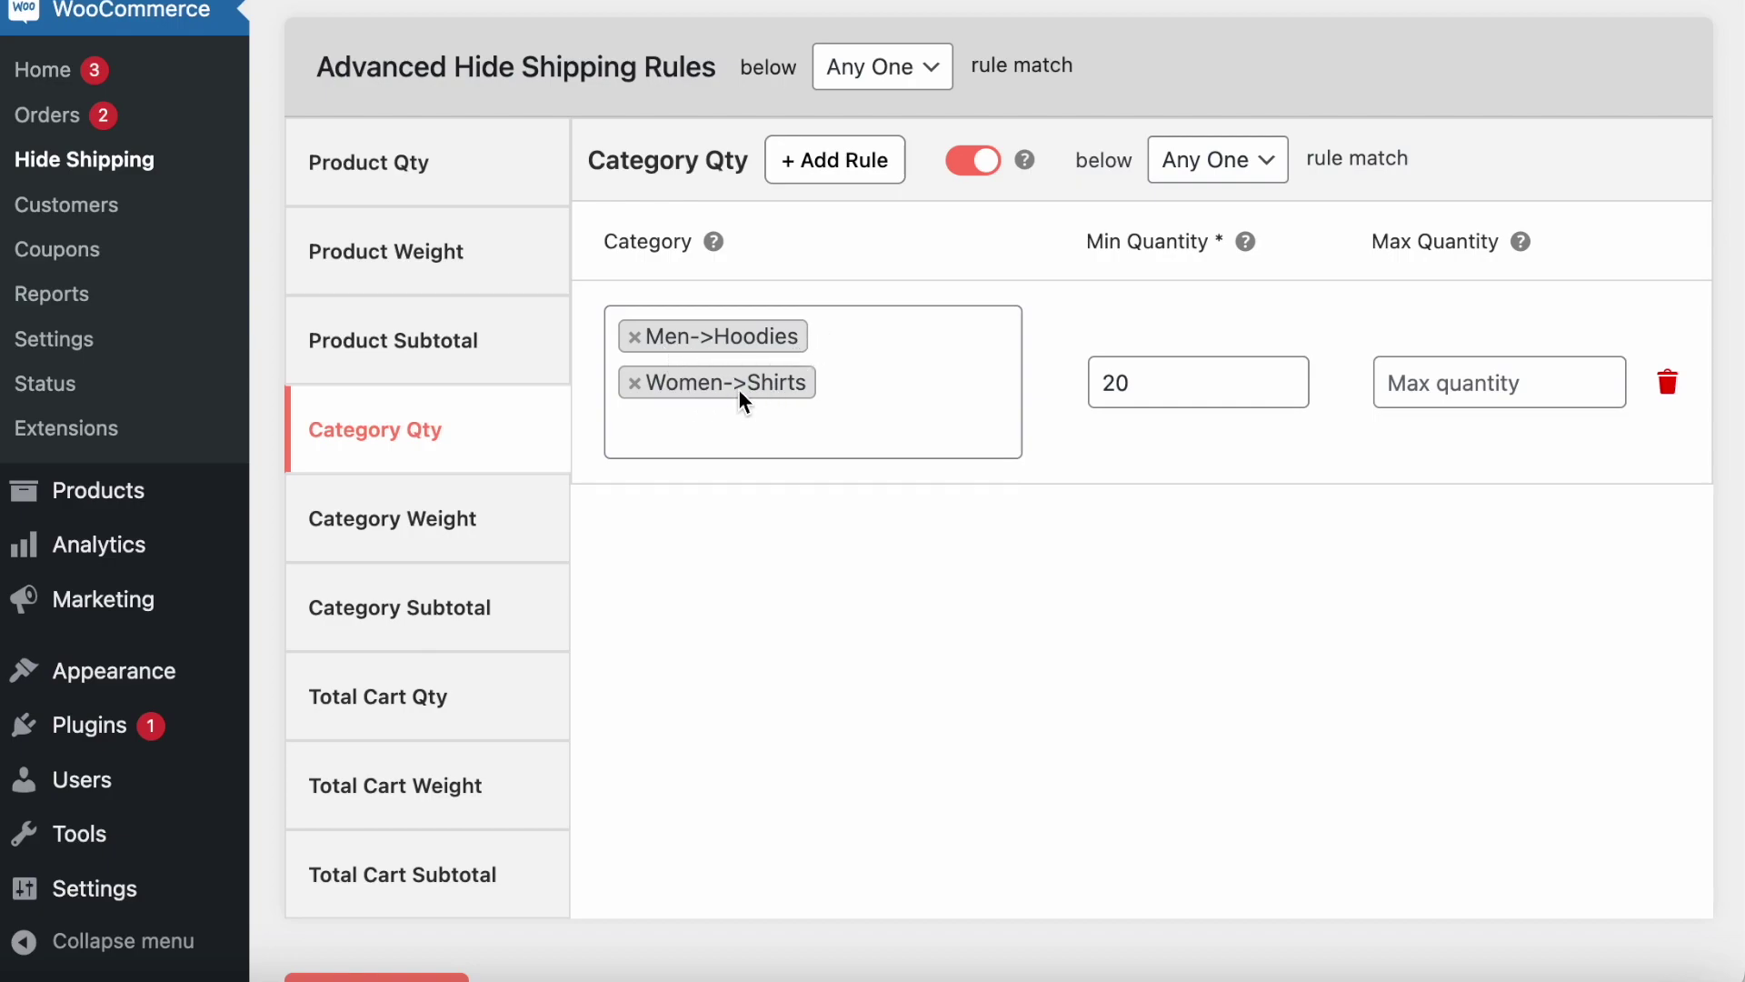
click(635, 383)
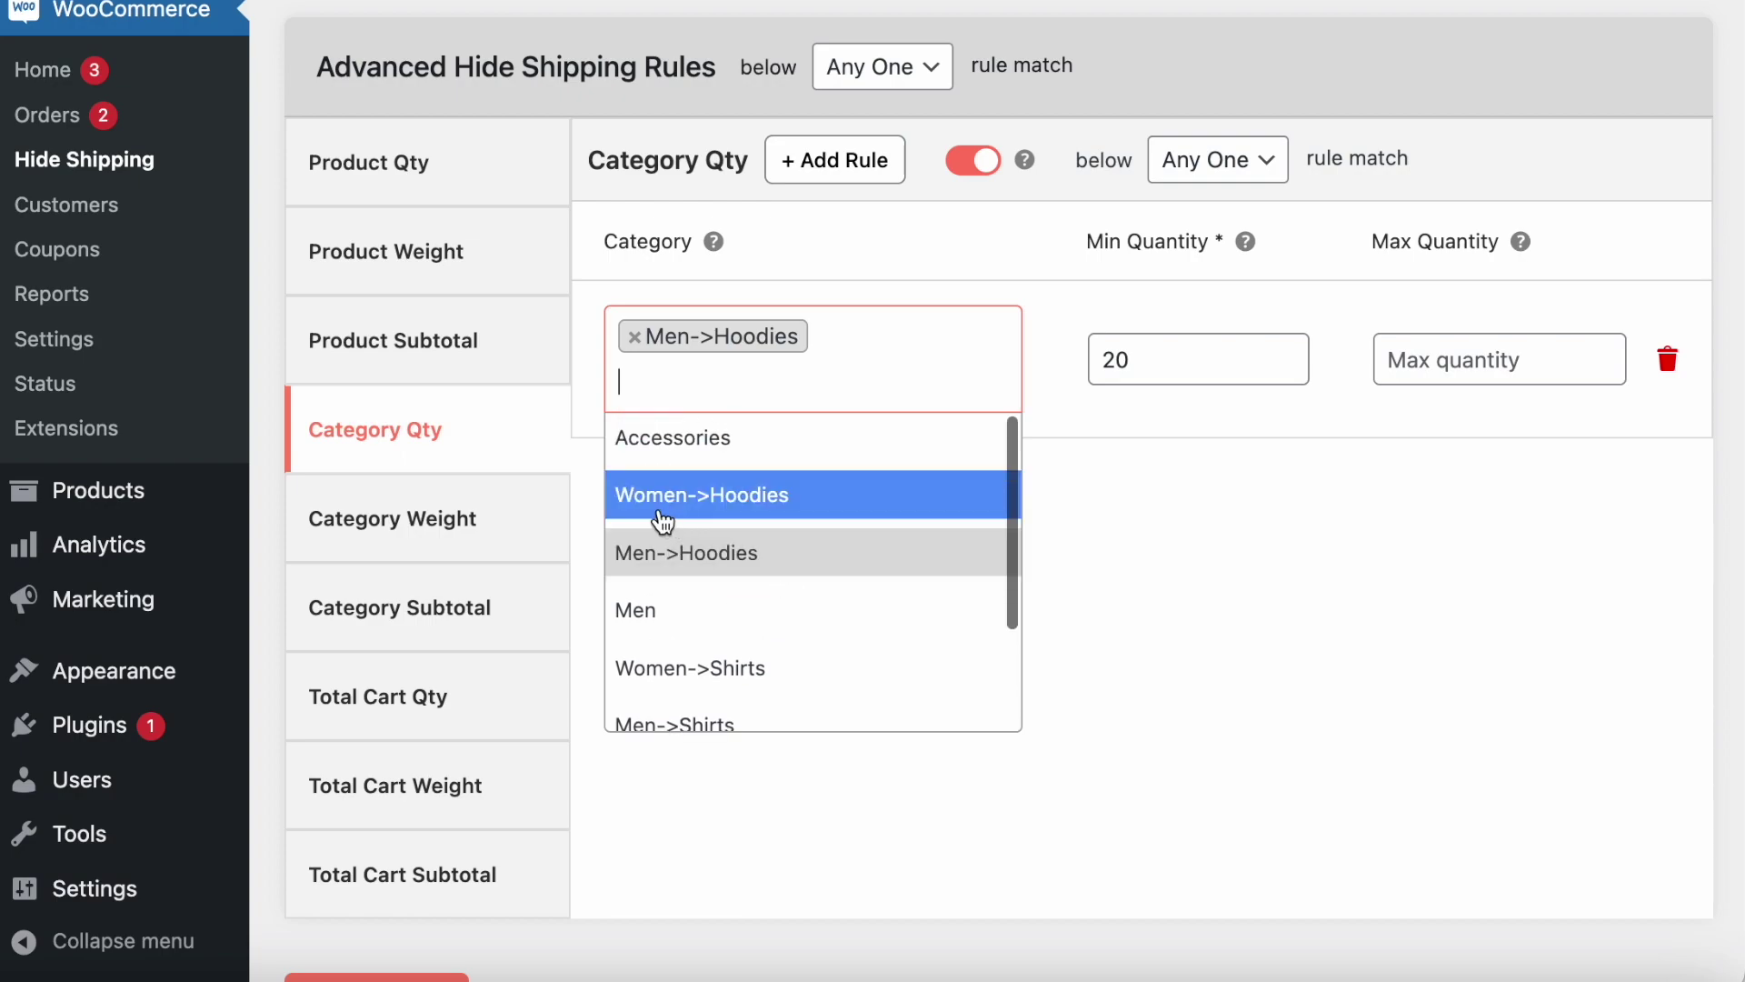
click(727, 498)
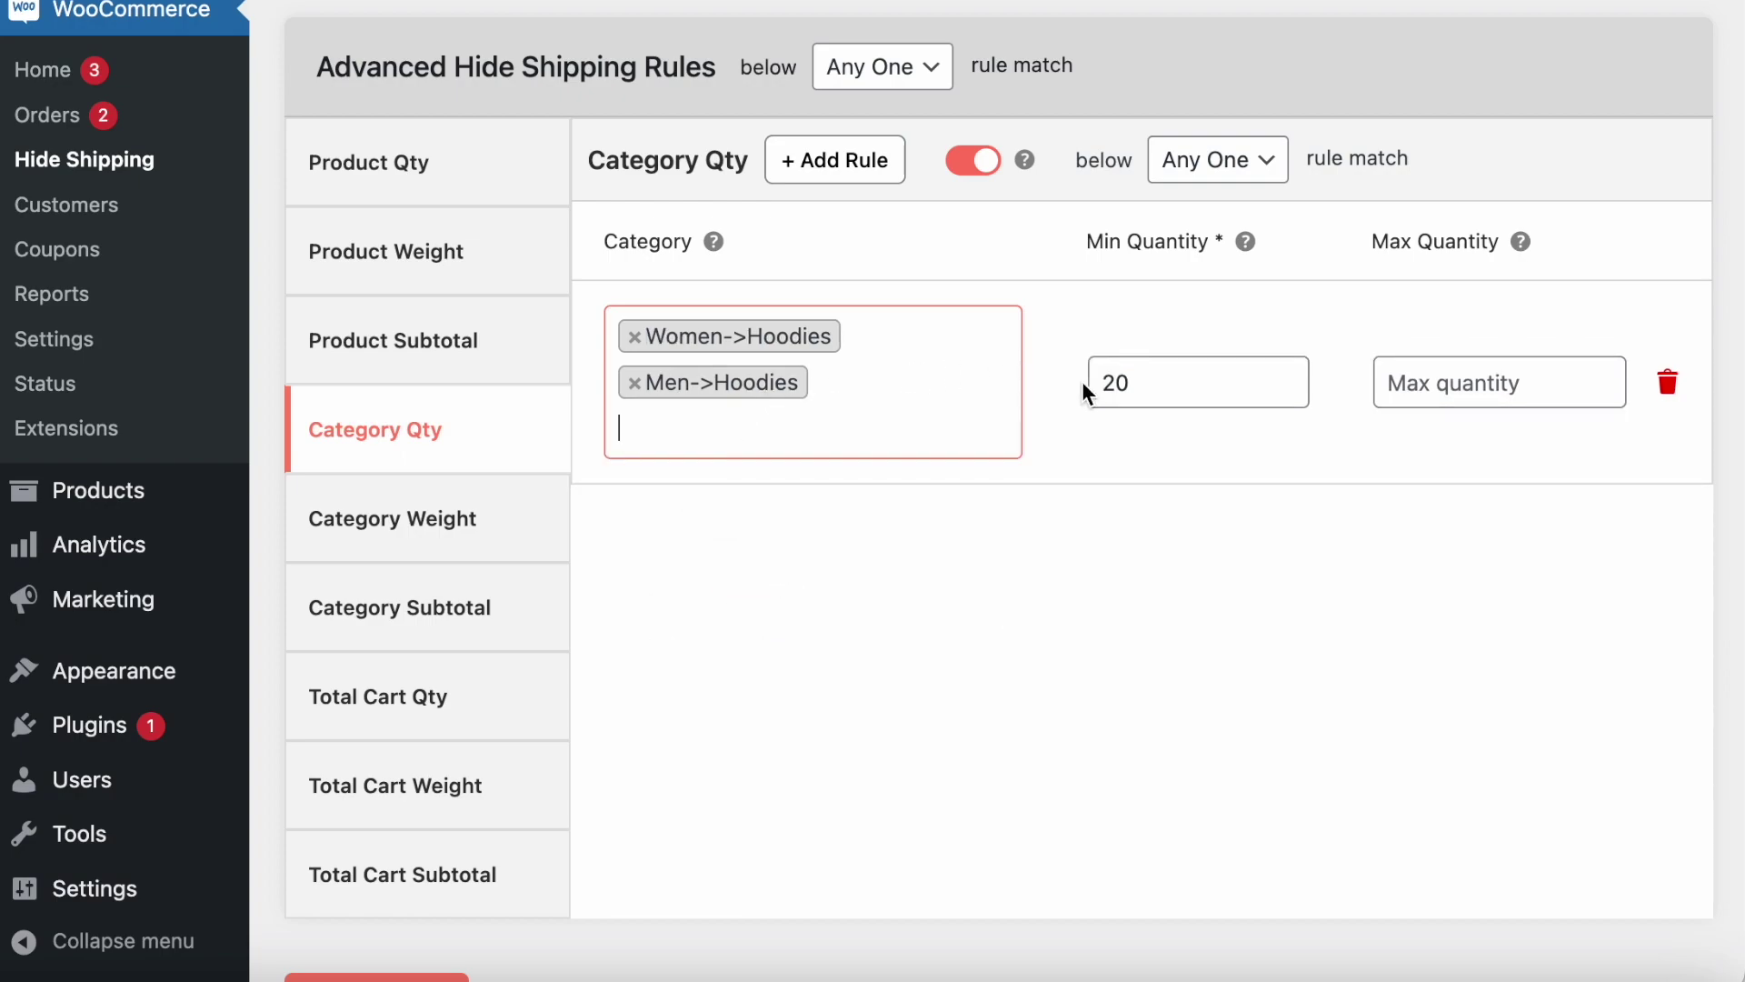
click(1147, 380)
Save the changes to the hide shipping rule.
scroll(1127, 434, up, 15)
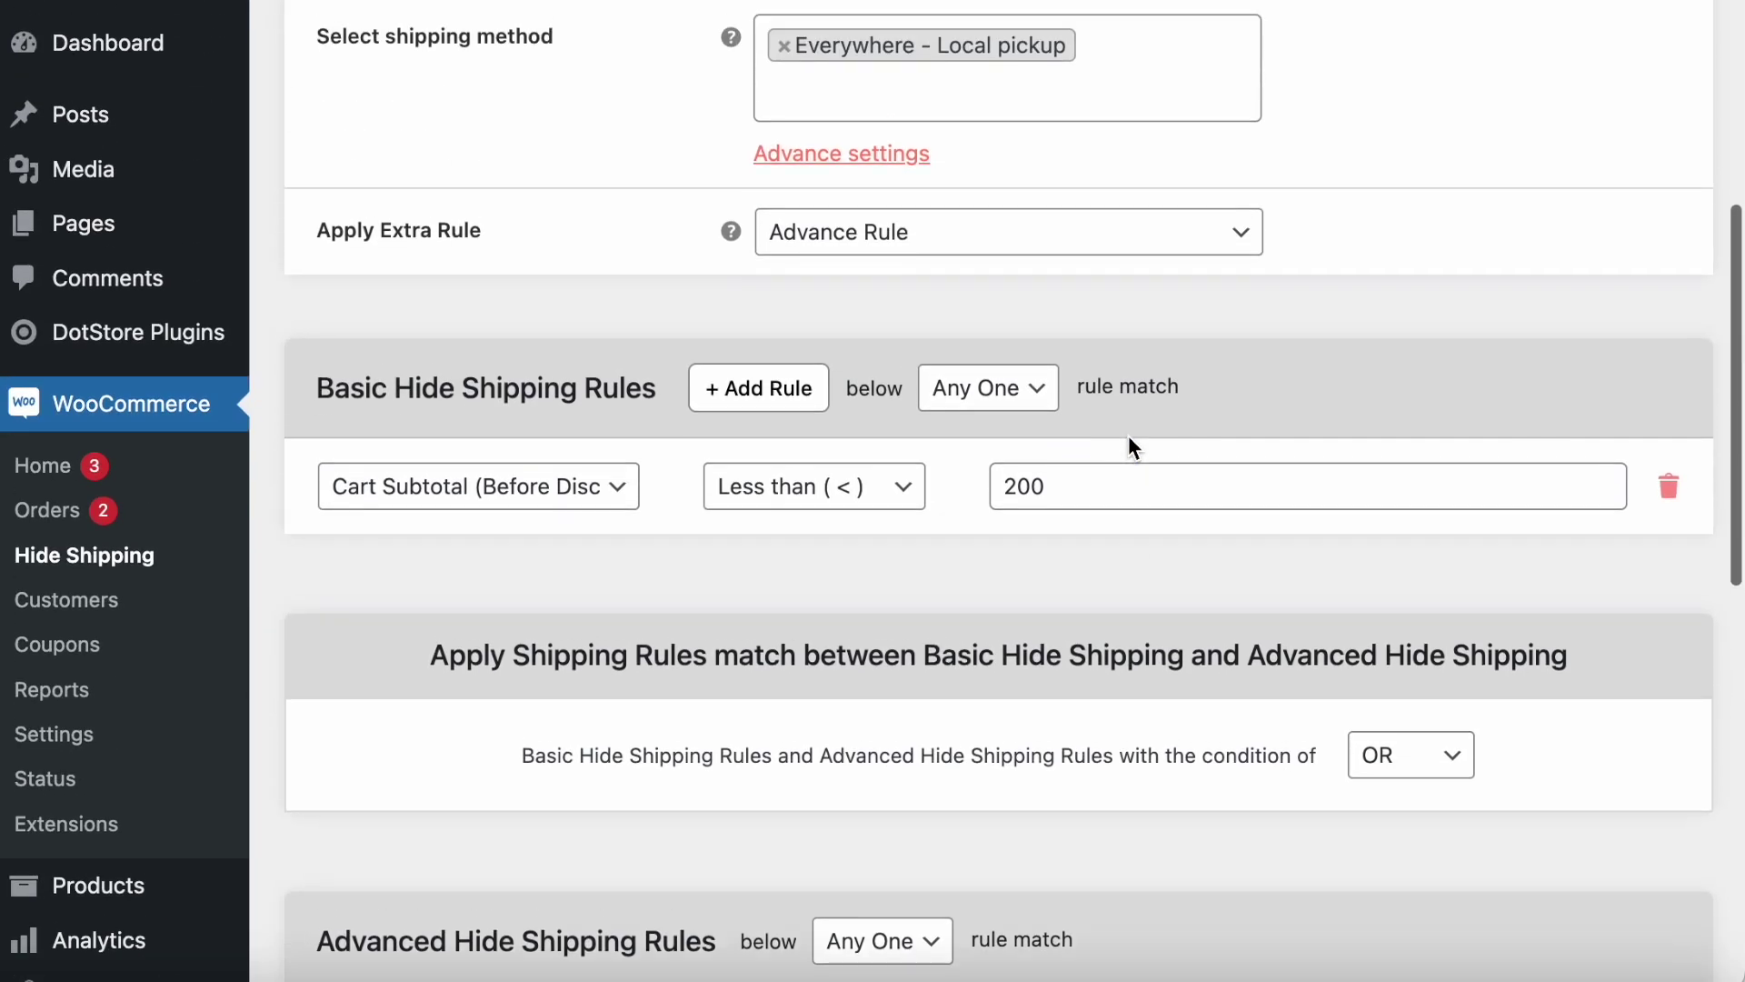
scroll(995, 548, down, 18)
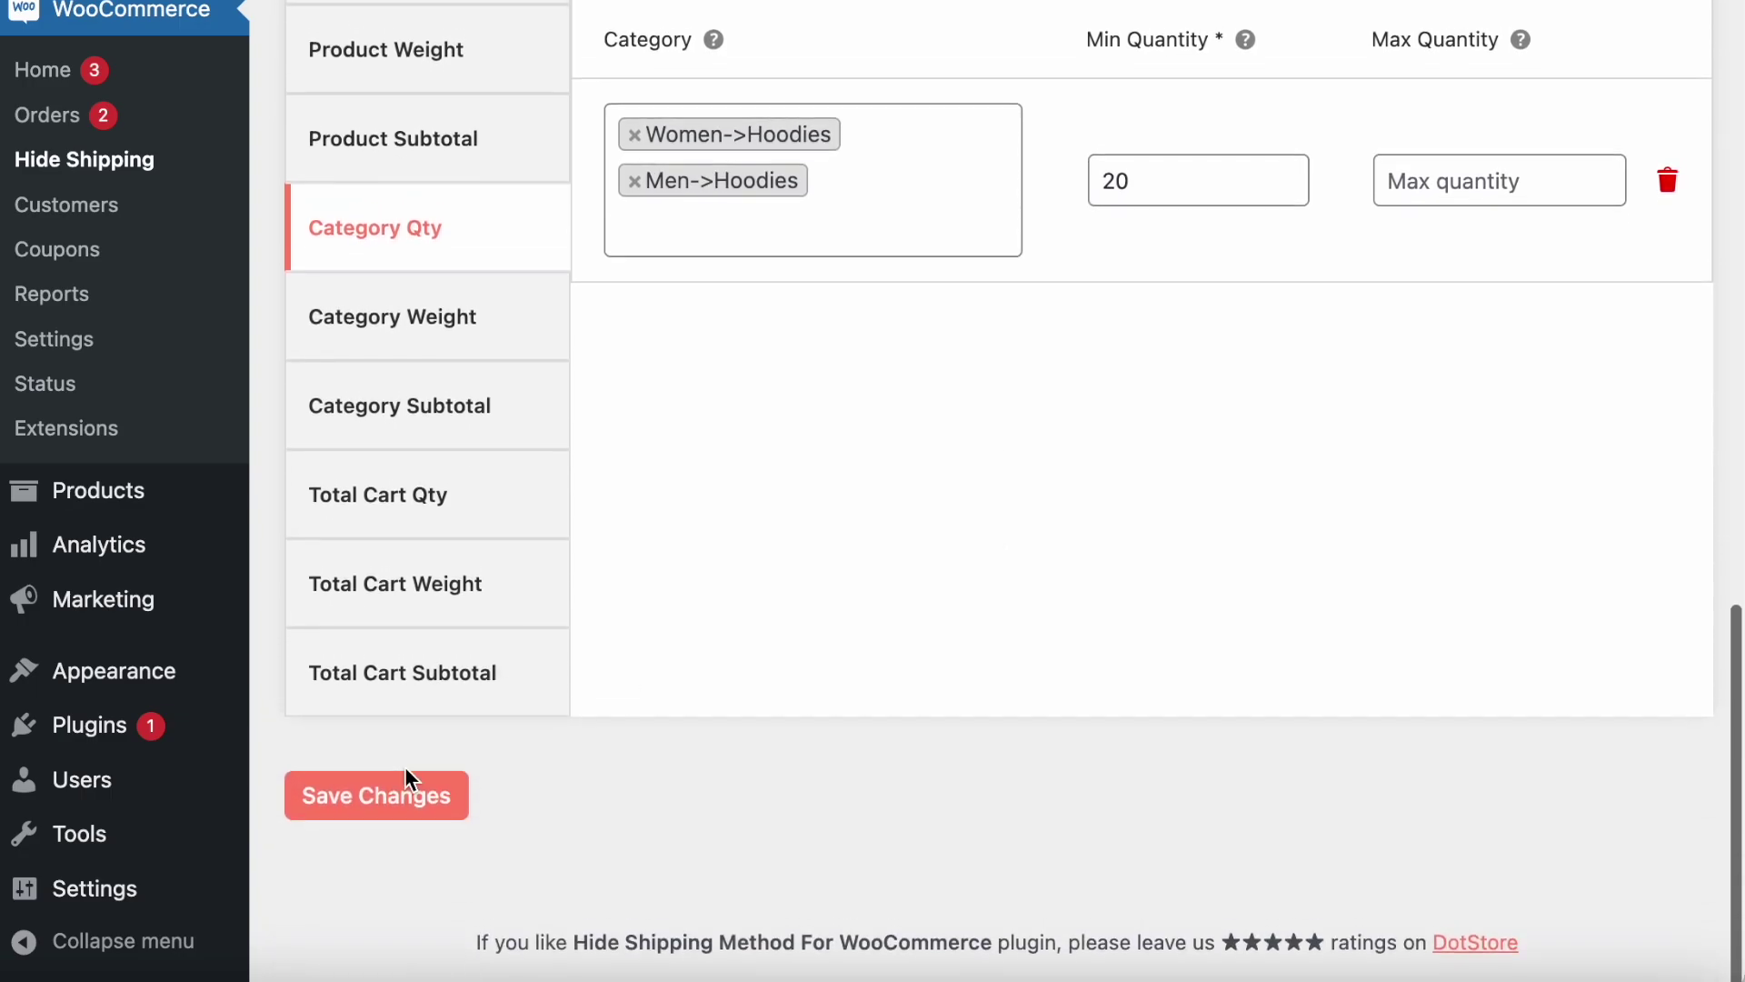
click(361, 801)
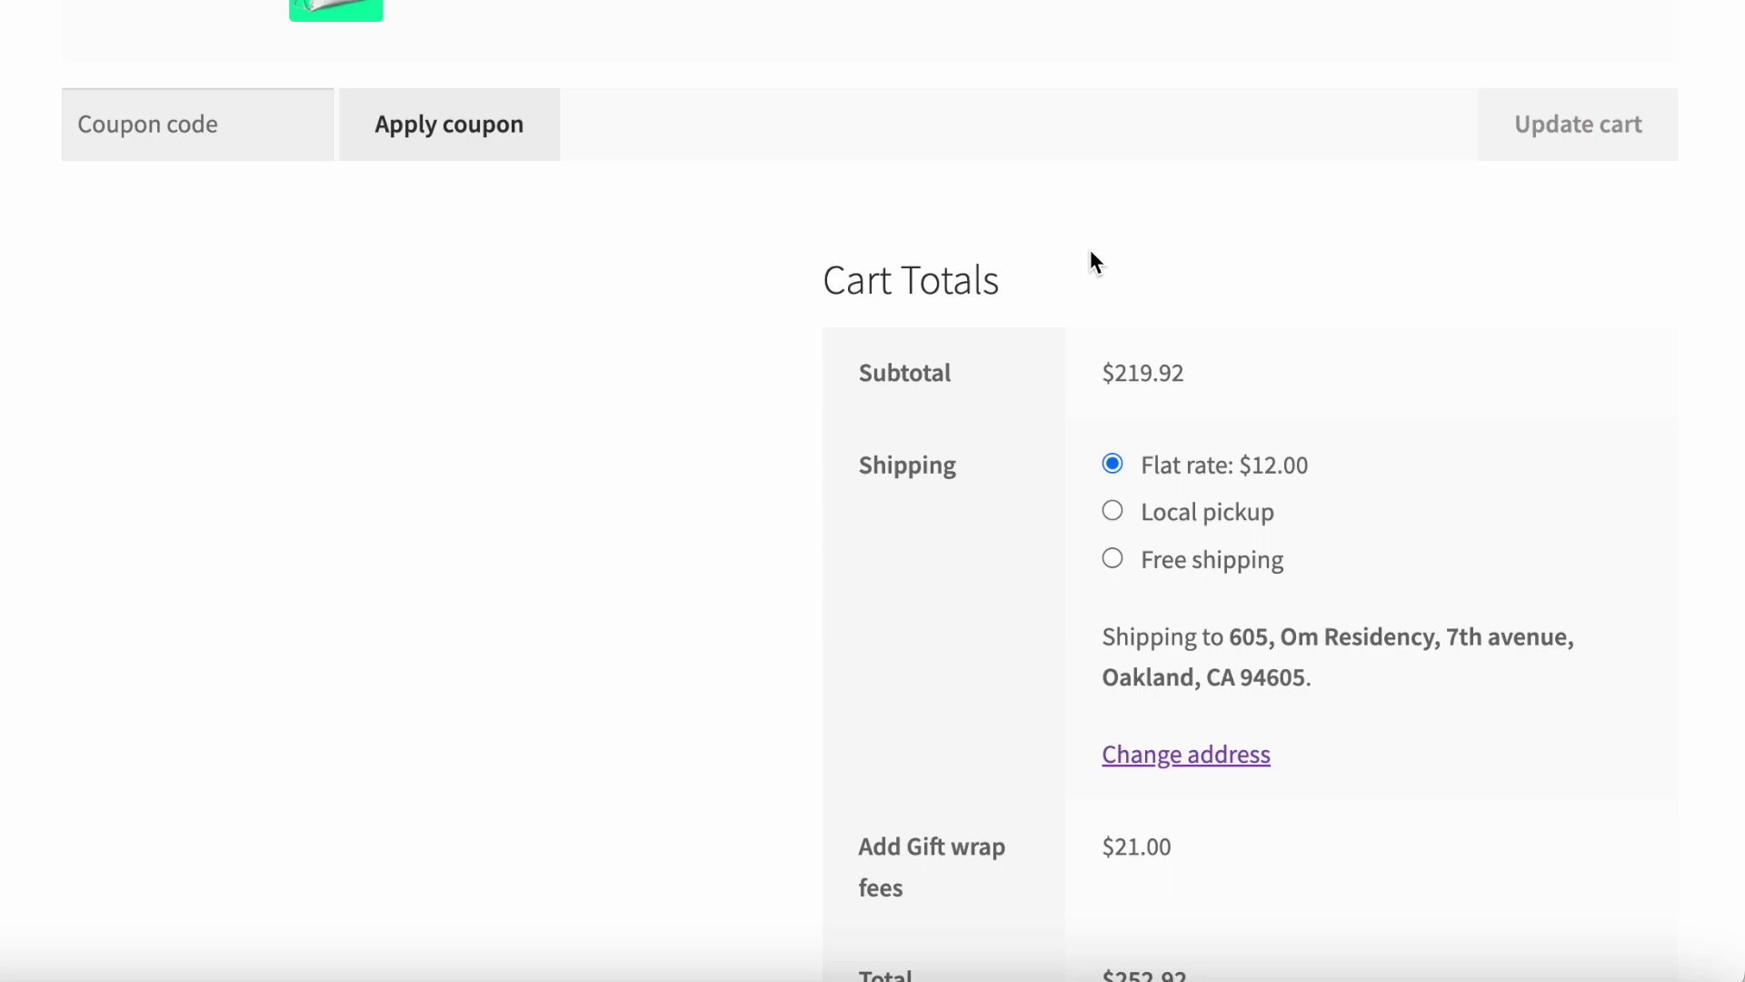
Lower the string bag quantity to 1 and update the cart, confirming local pickup disappears.
scroll(1091, 261, up, 2)
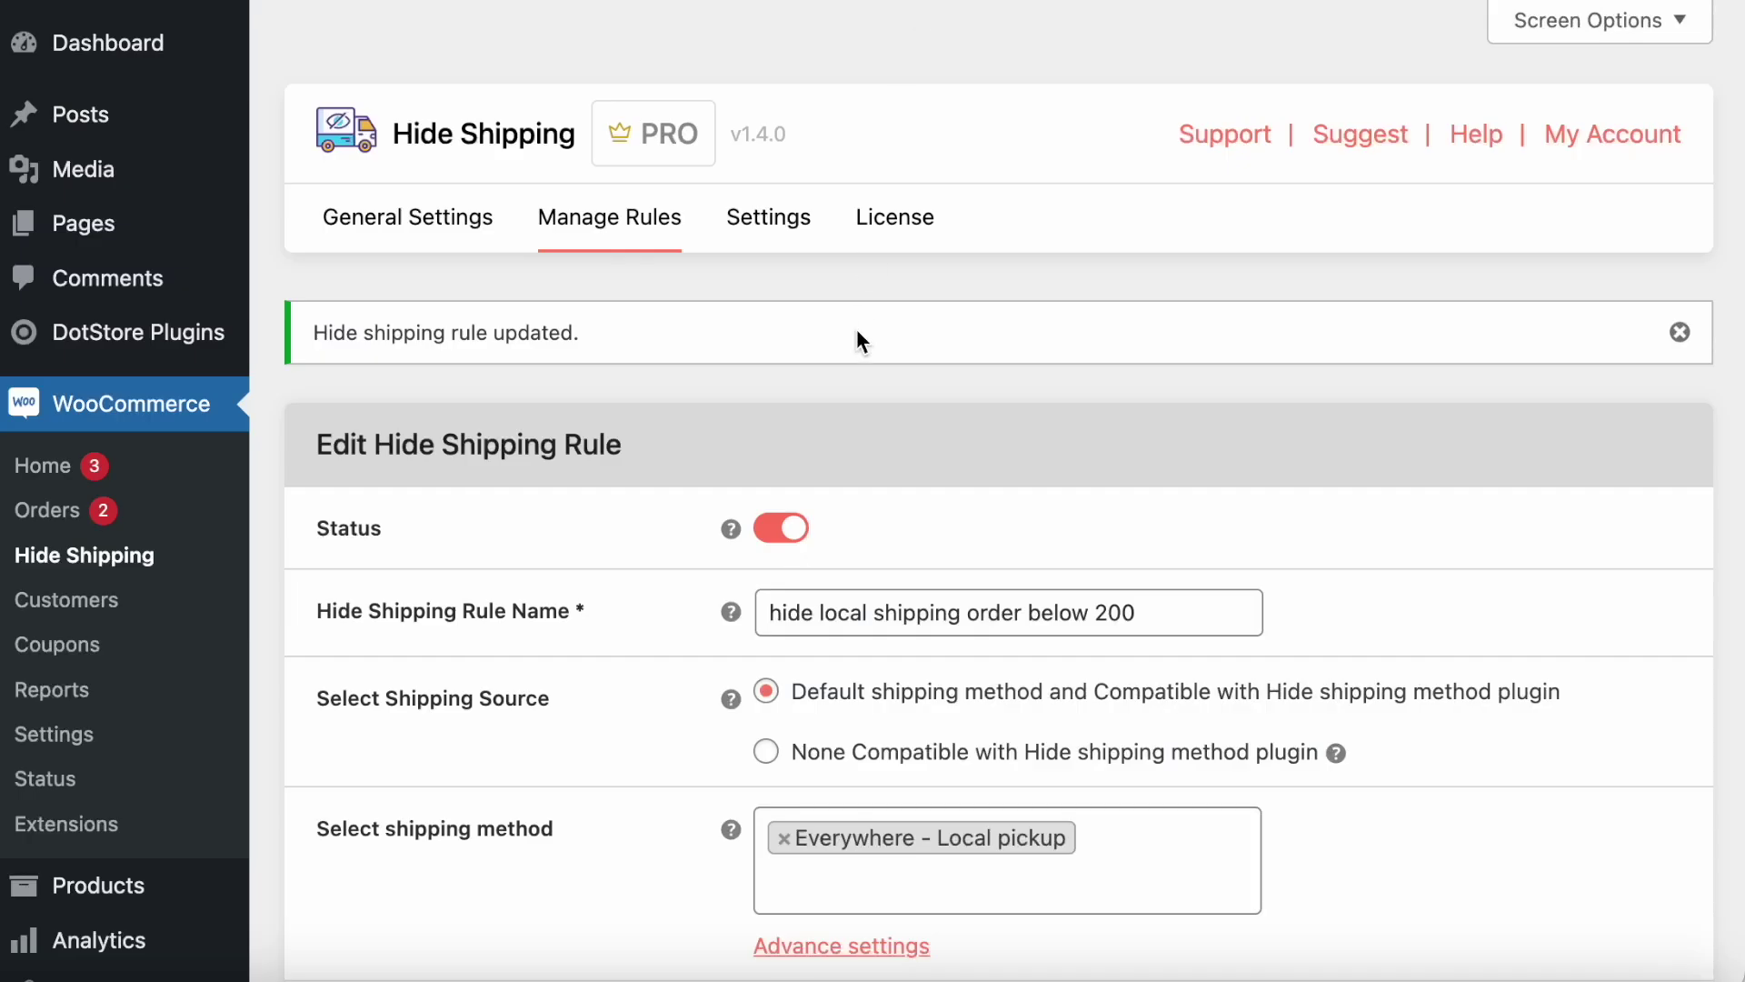
scroll(857, 329, down, 6)
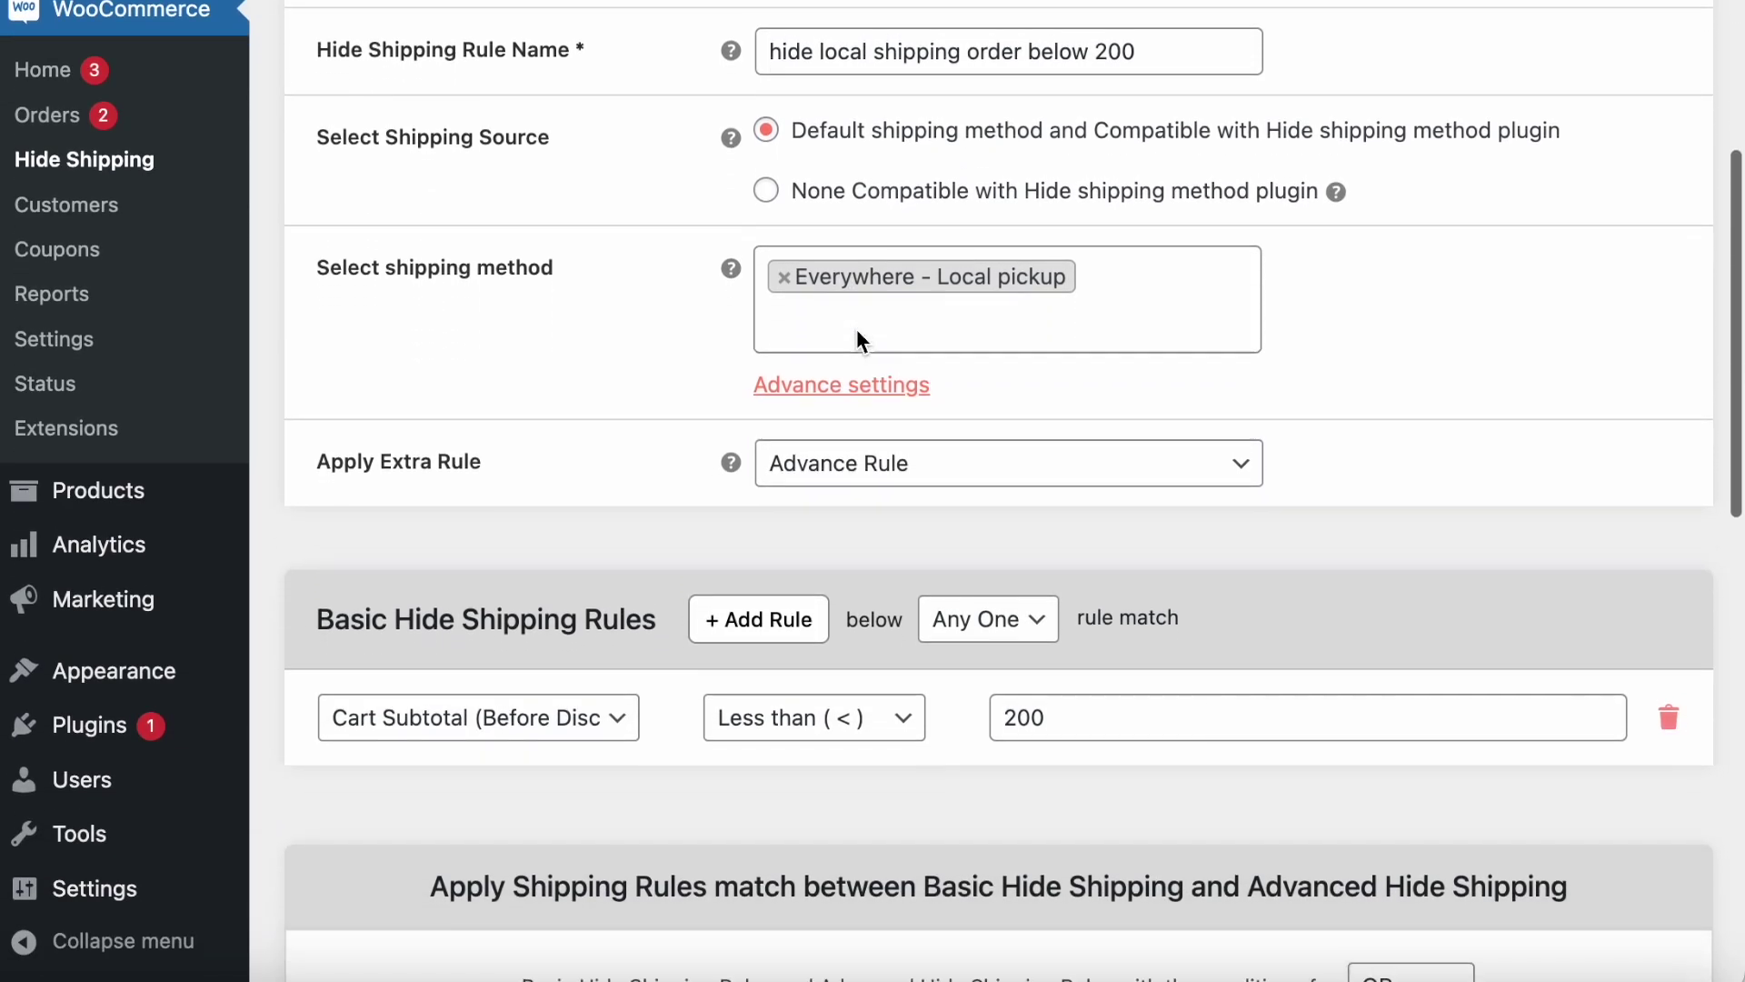
scroll(1033, 444, down, 3)
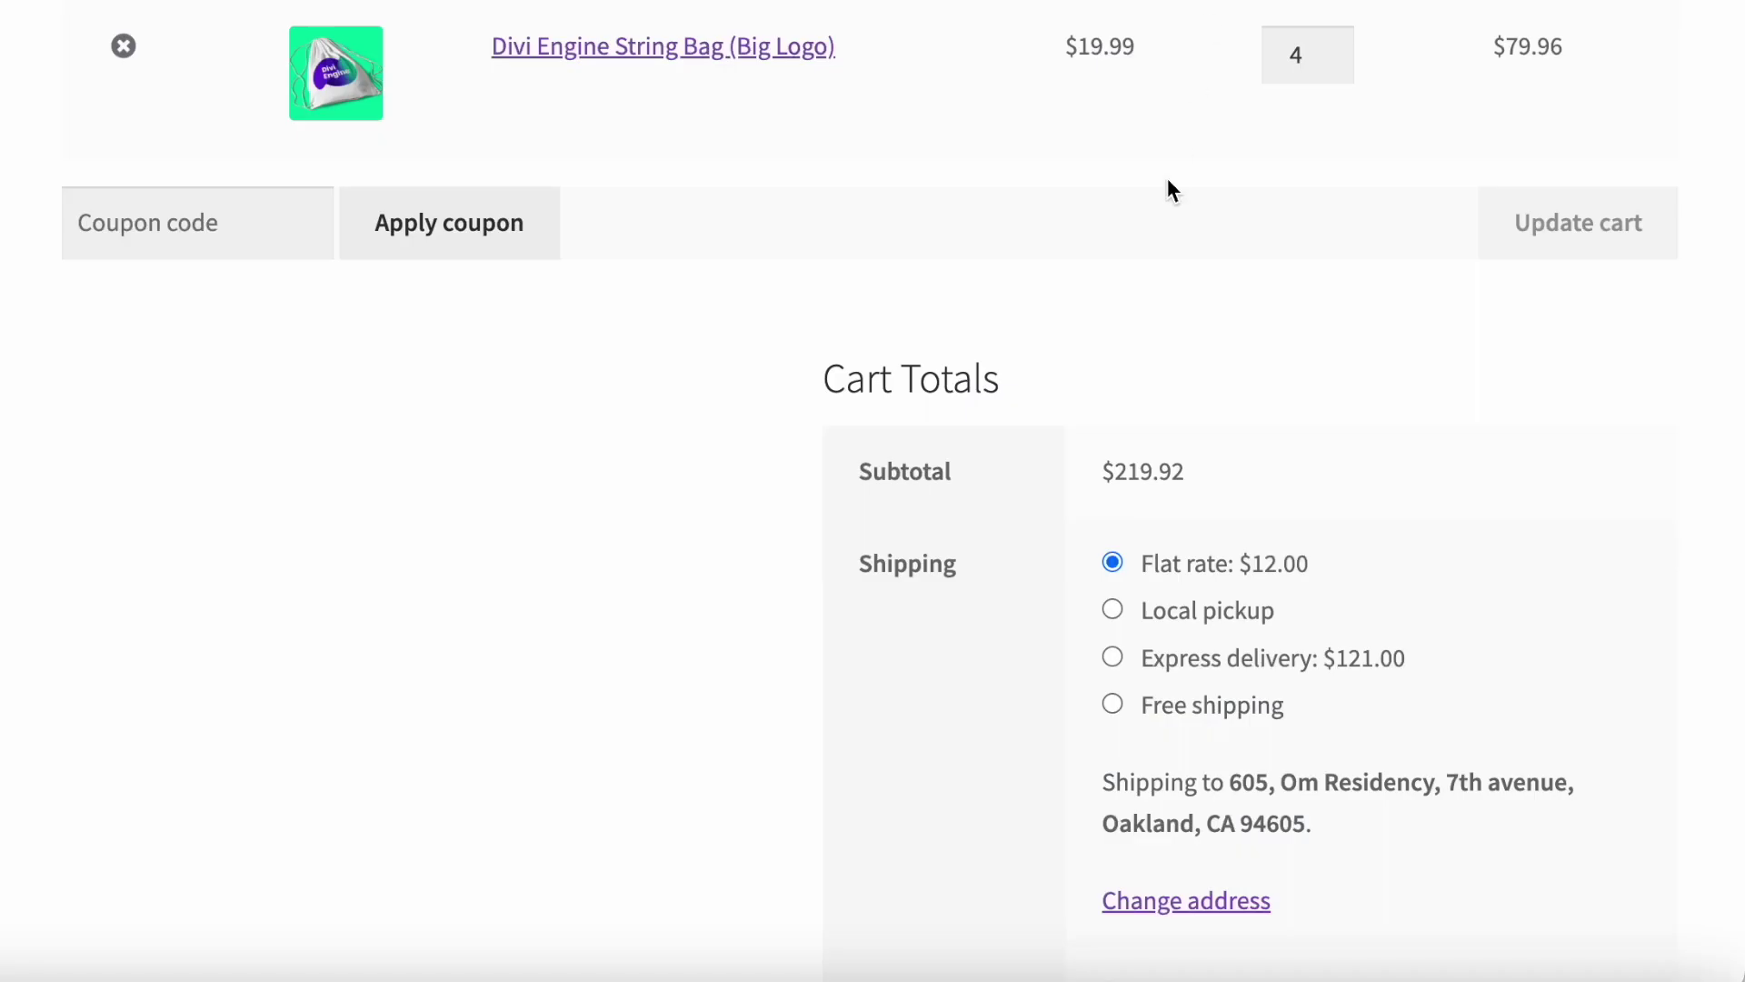
scroll(1167, 177, up, 3)
click(1320, 291)
click(1333, 299)
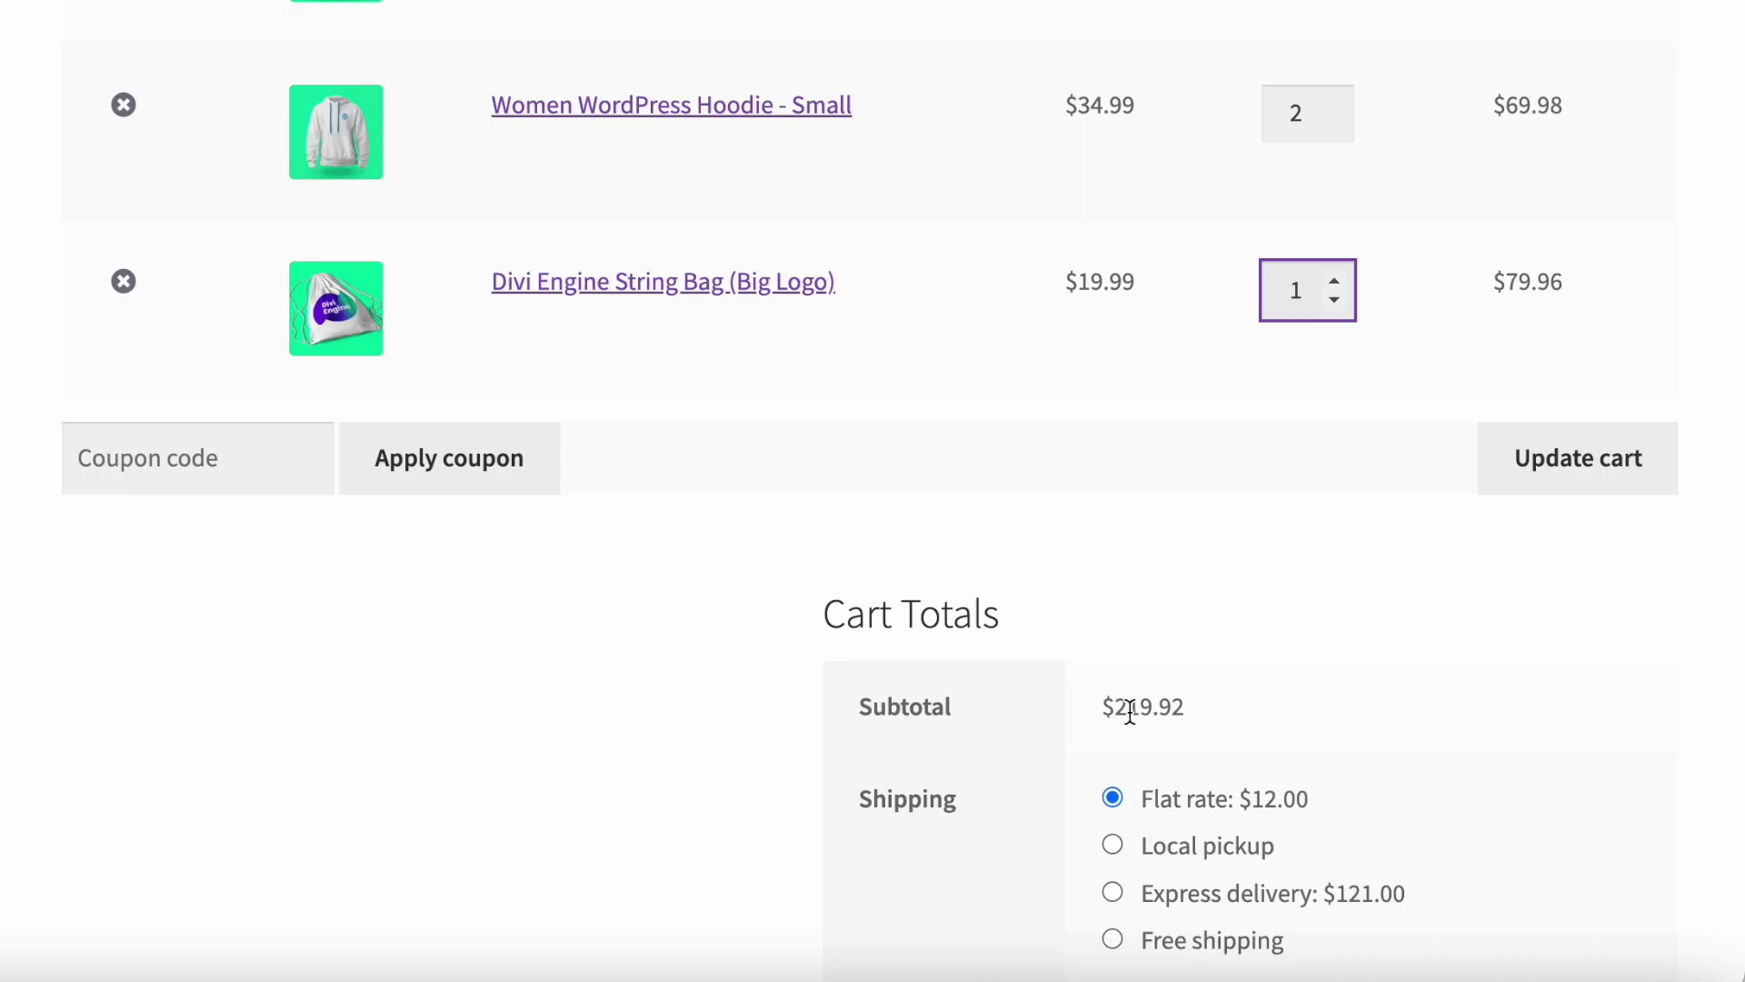
click(1542, 445)
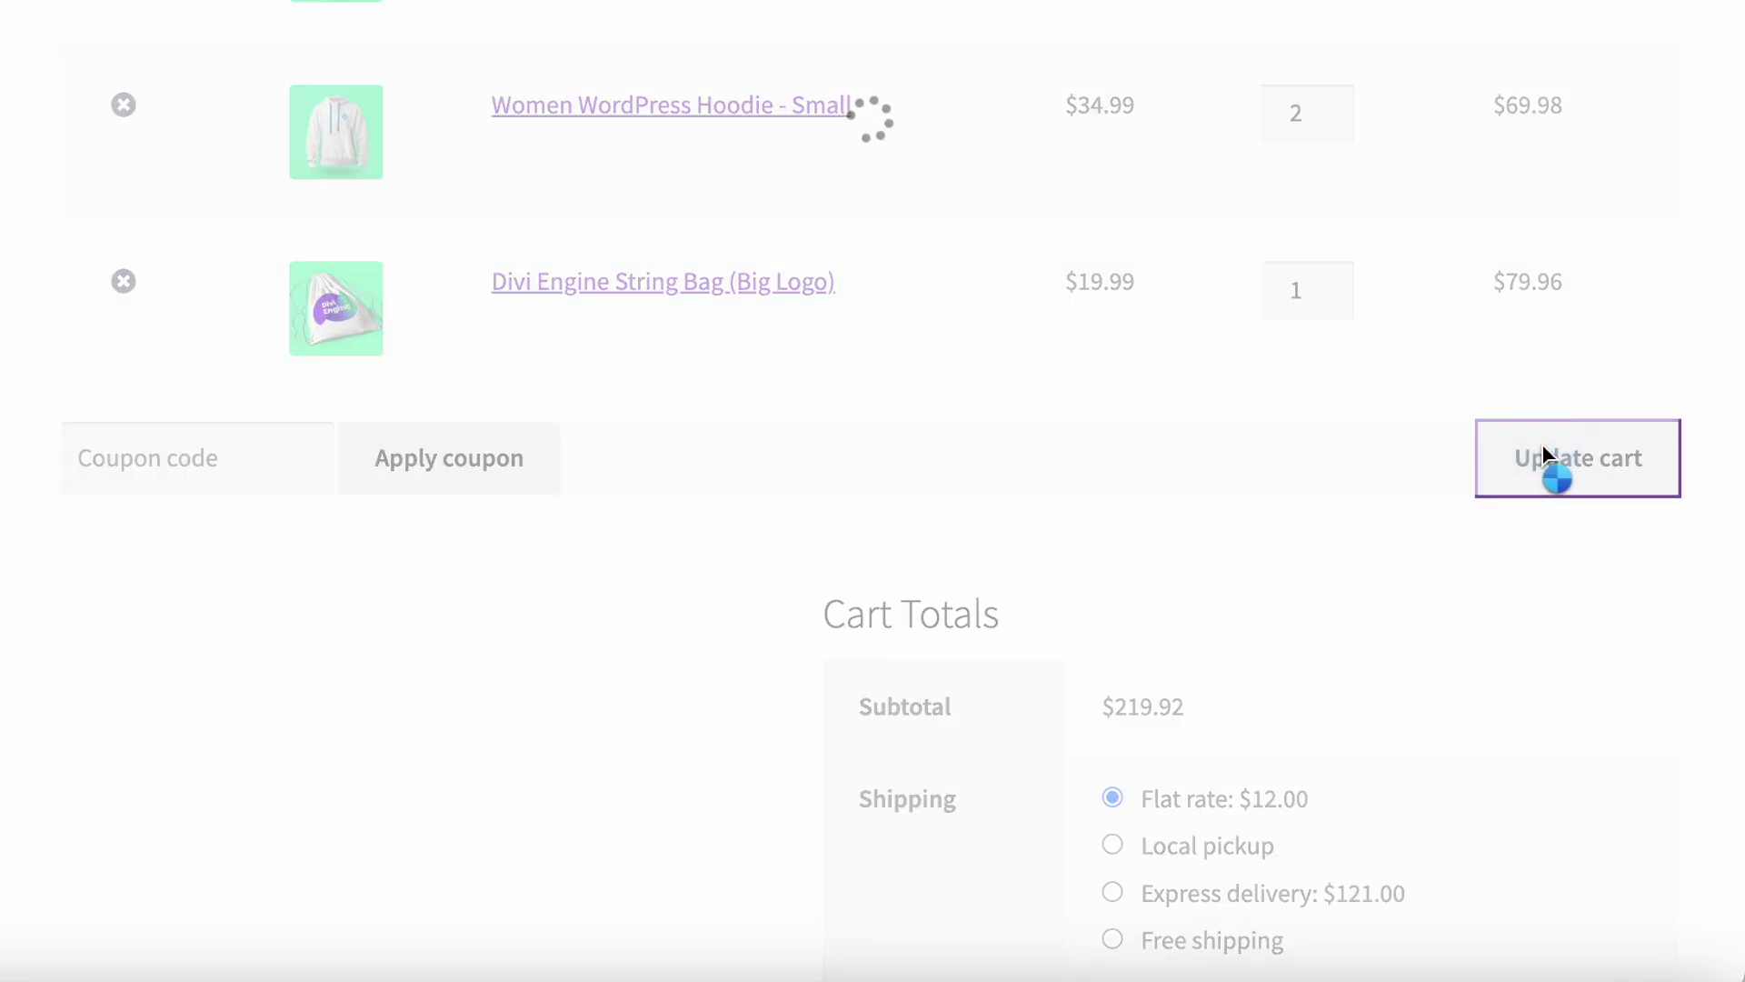
scroll(1544, 454, down, 8)
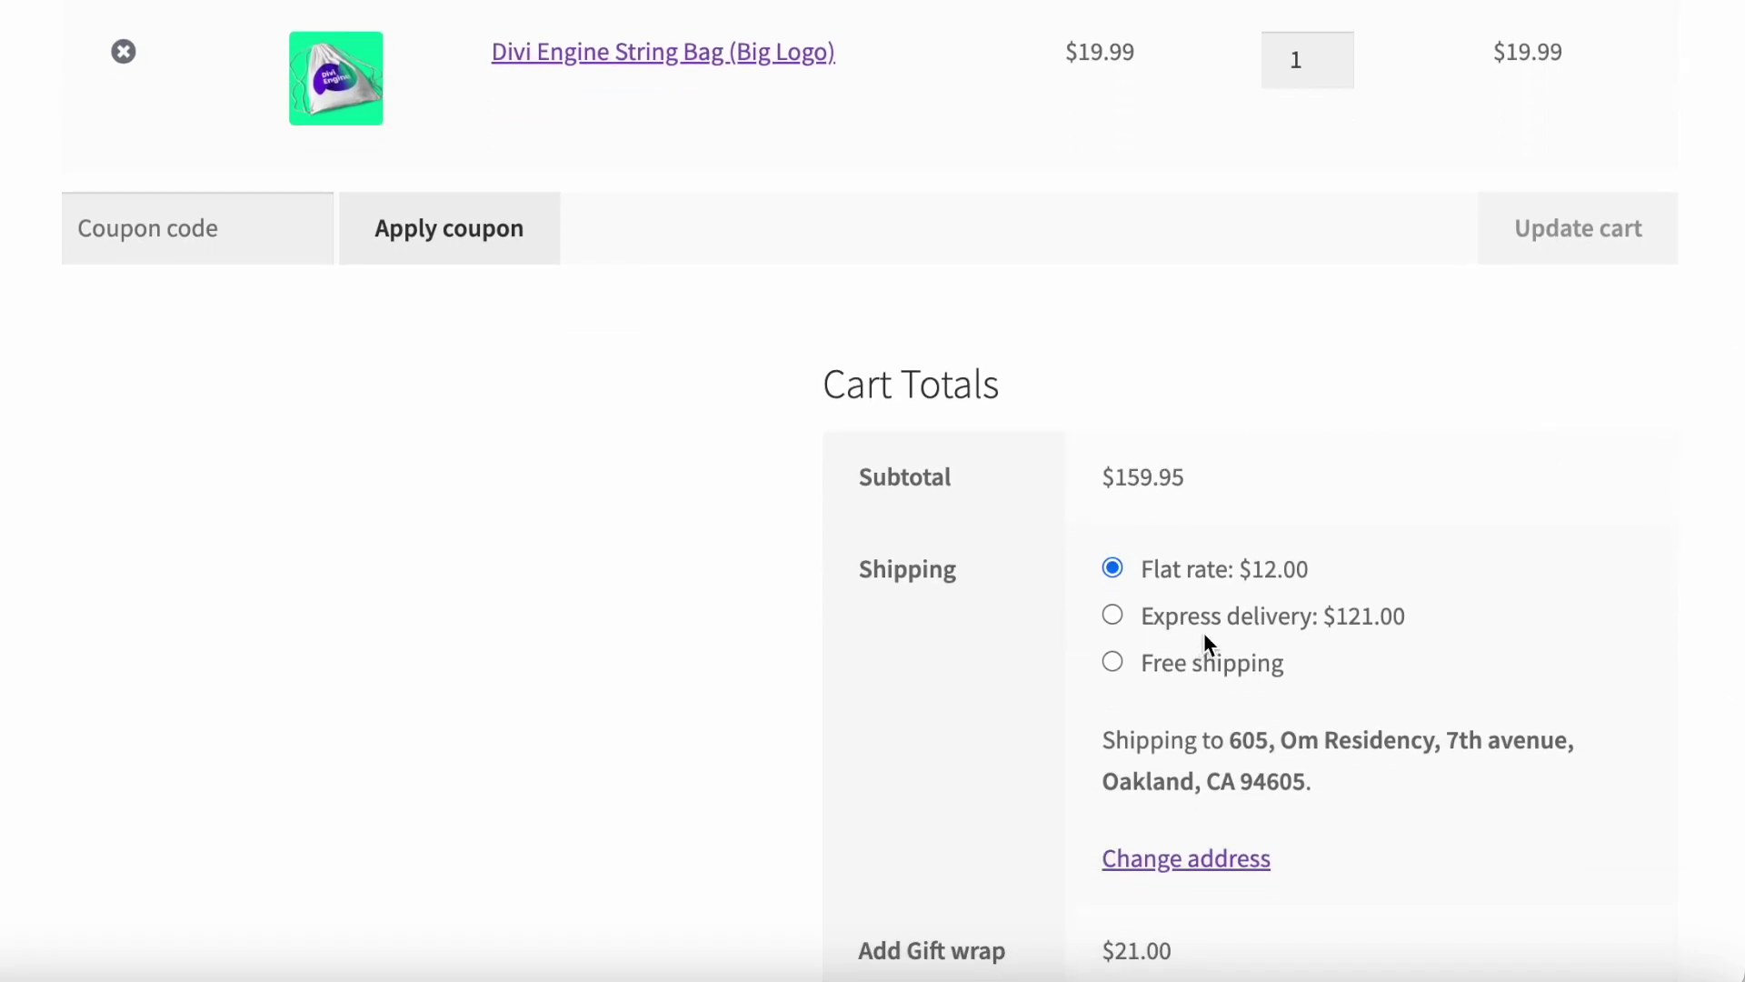
scroll(1235, 596, up, 3)
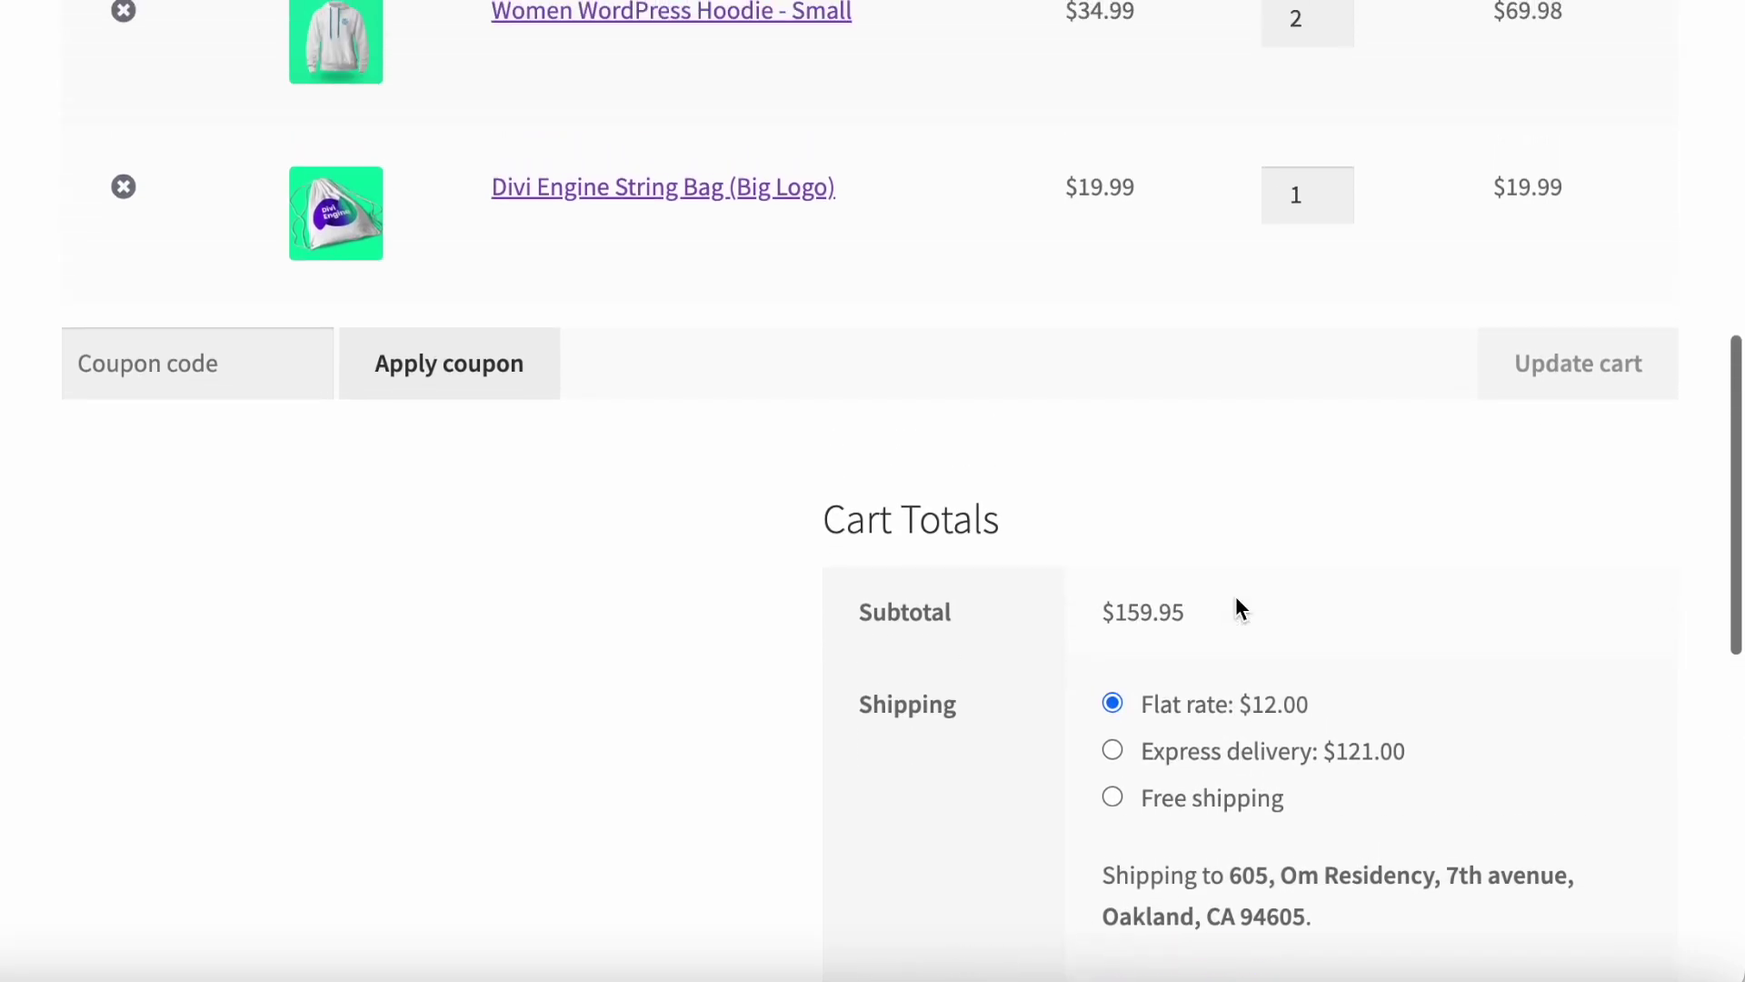
Raise the string bag quantity to 5 and update the cart to a $239.91 subtotal.
click(1334, 262)
click(1334, 263)
click(1333, 263)
click(1333, 263)
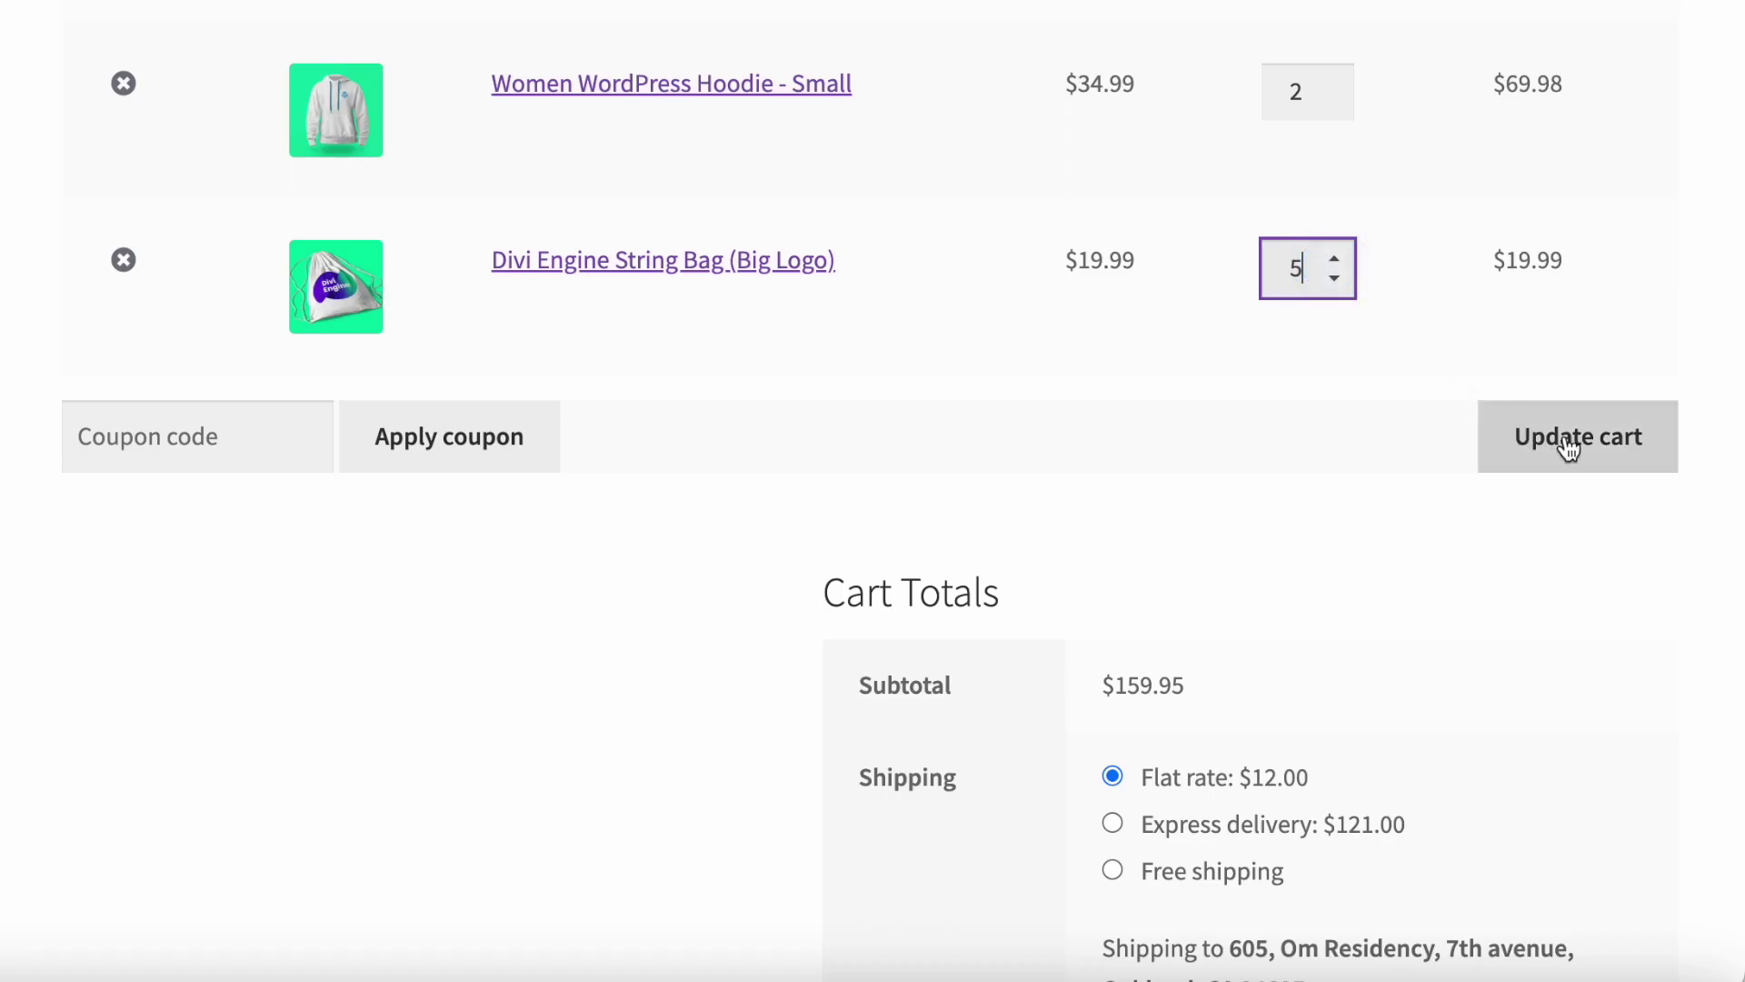
click(1570, 440)
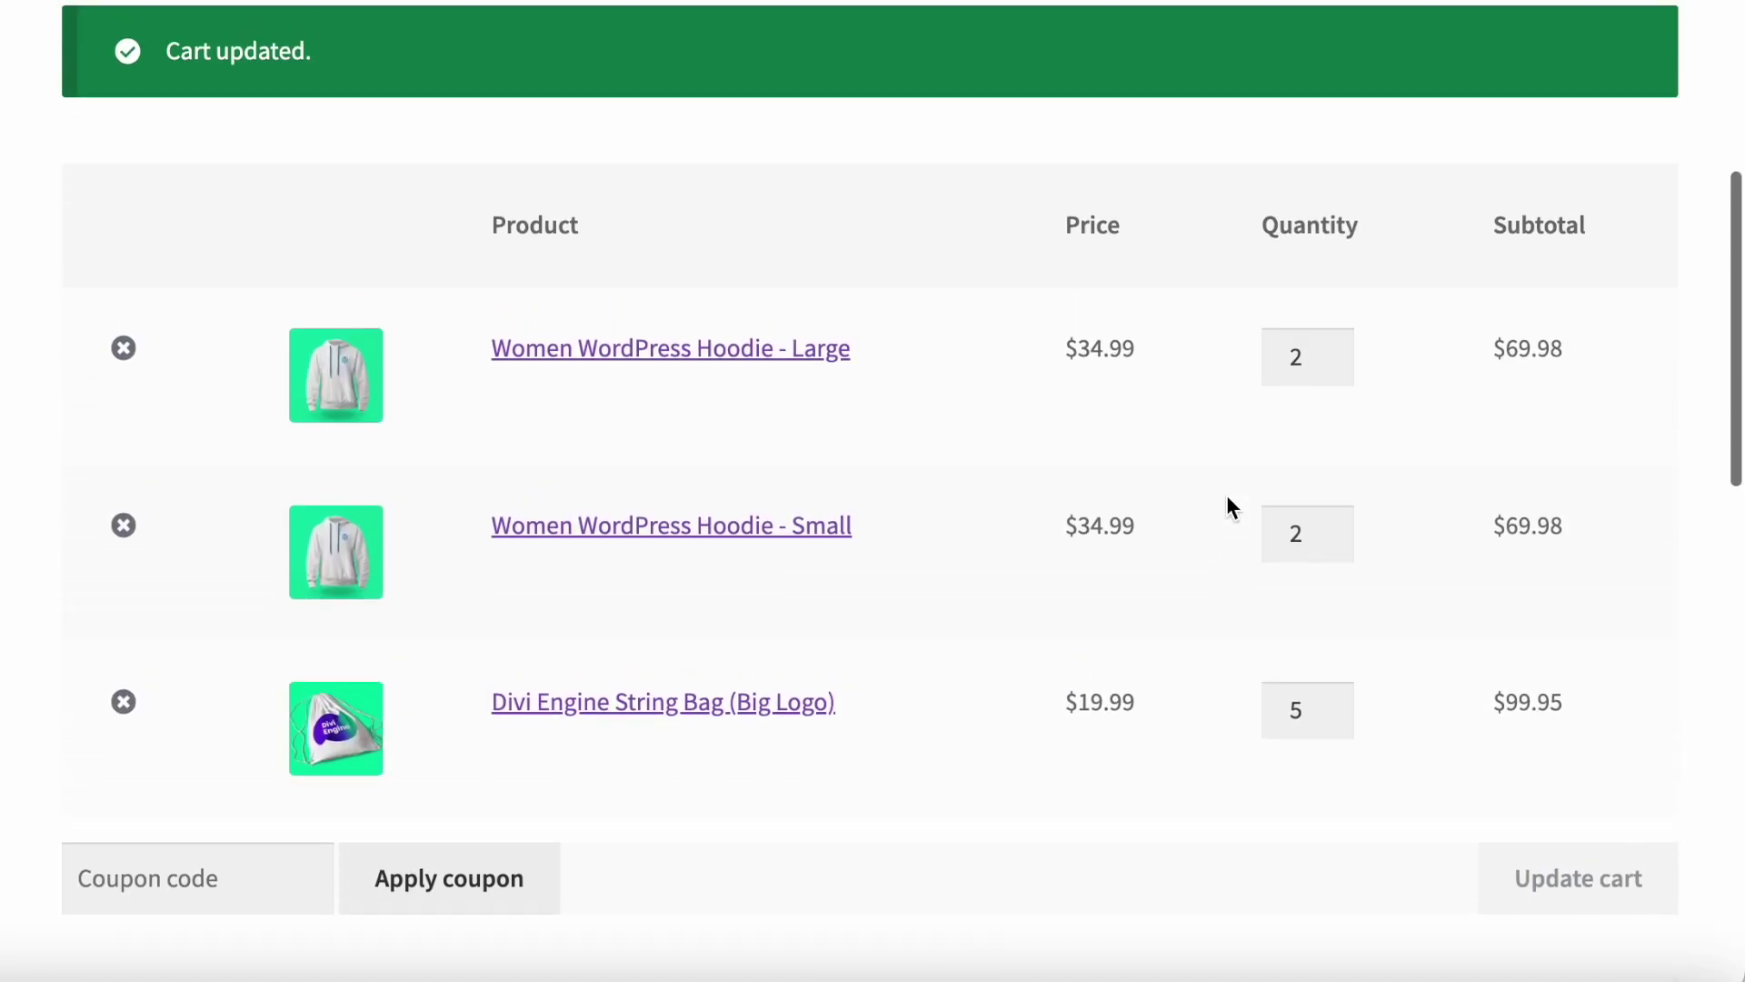
scroll(1231, 502, down, 4)
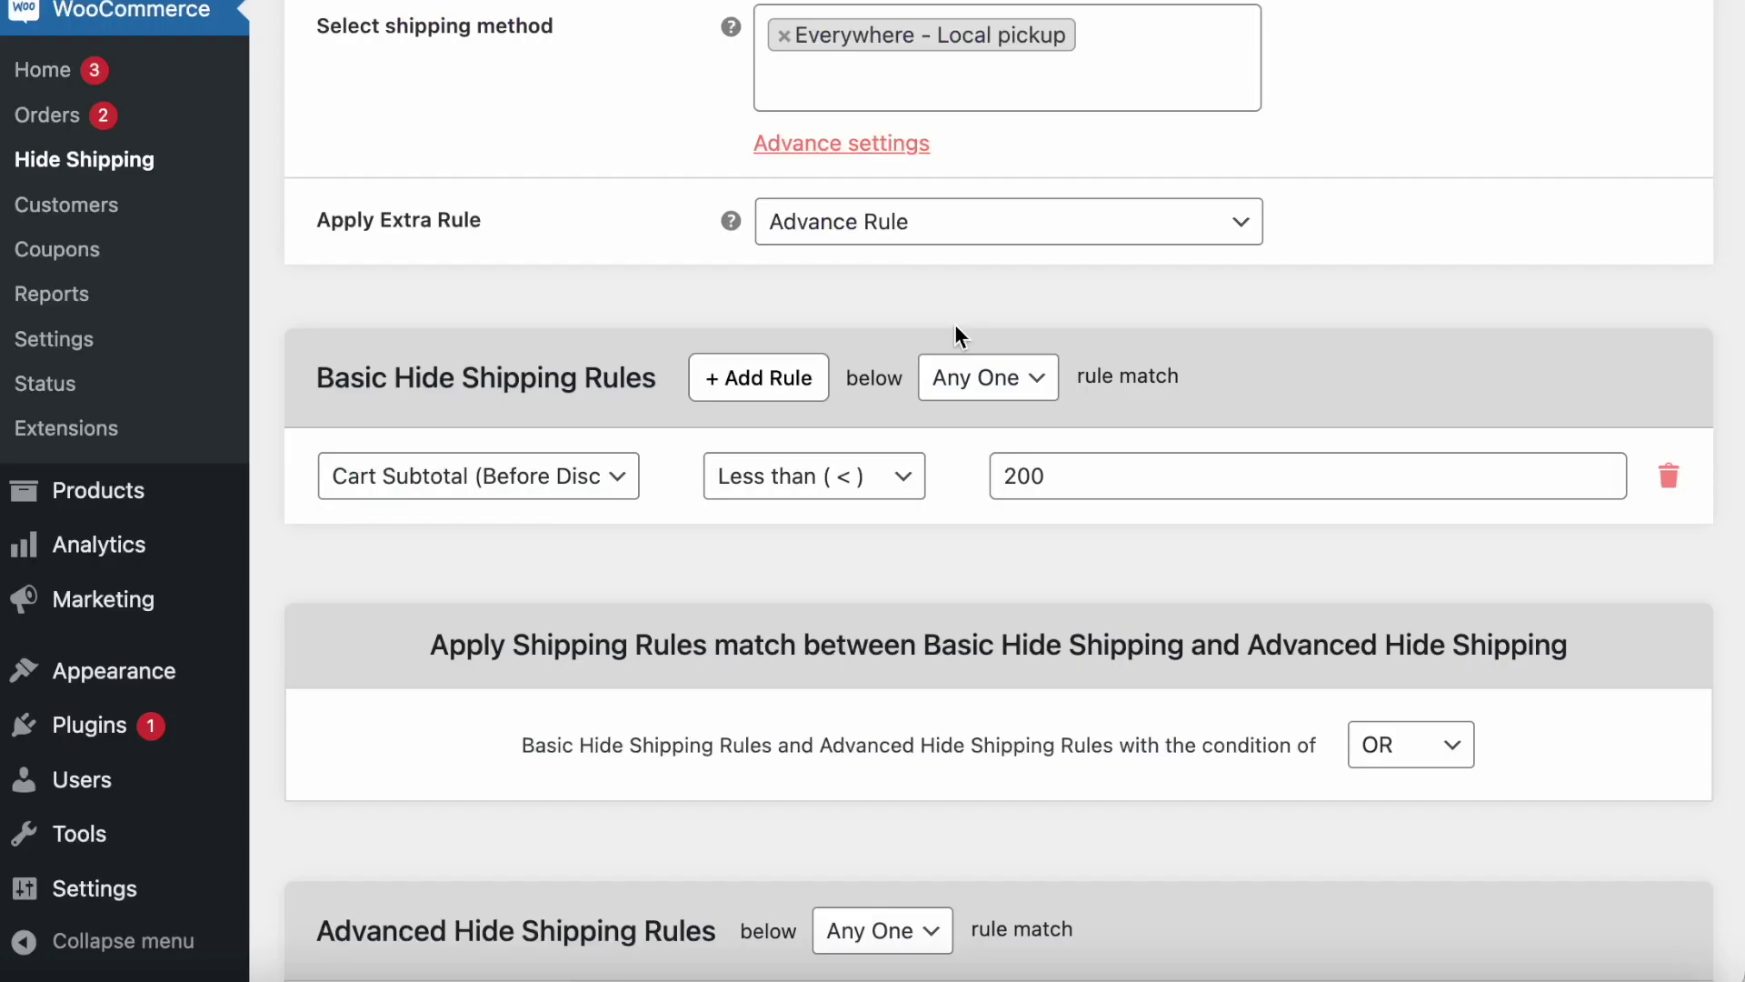
scroll(954, 327, down, 5)
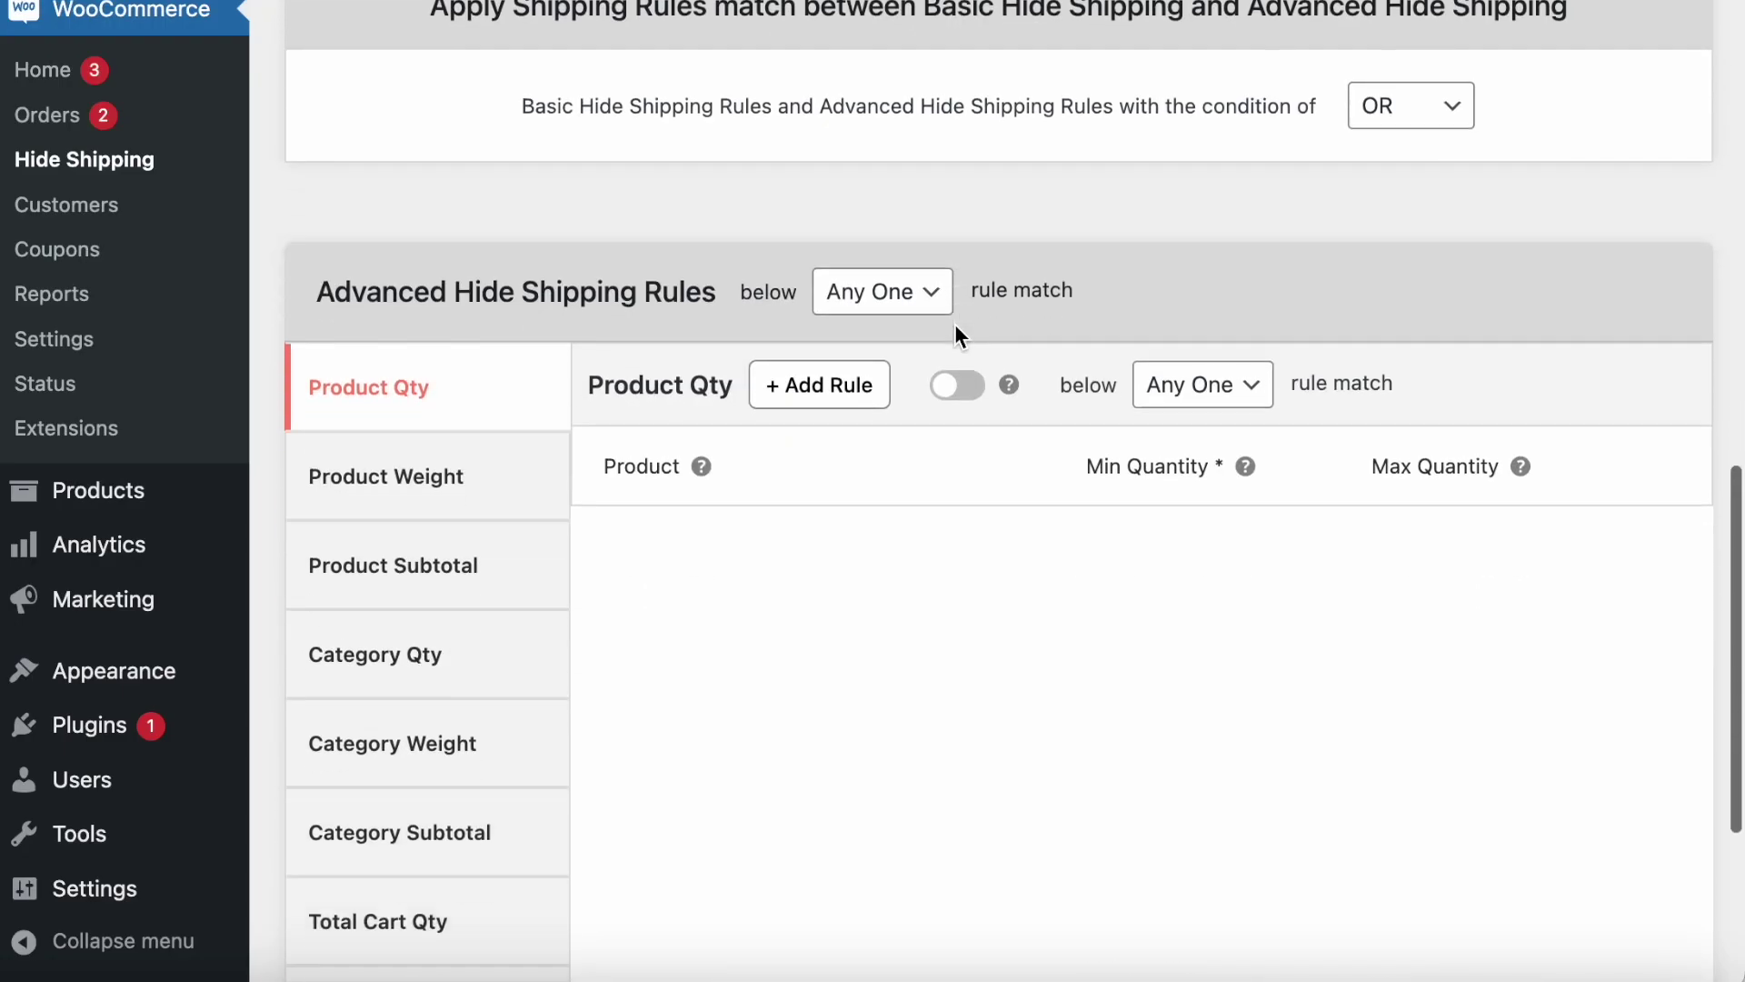
click(420, 525)
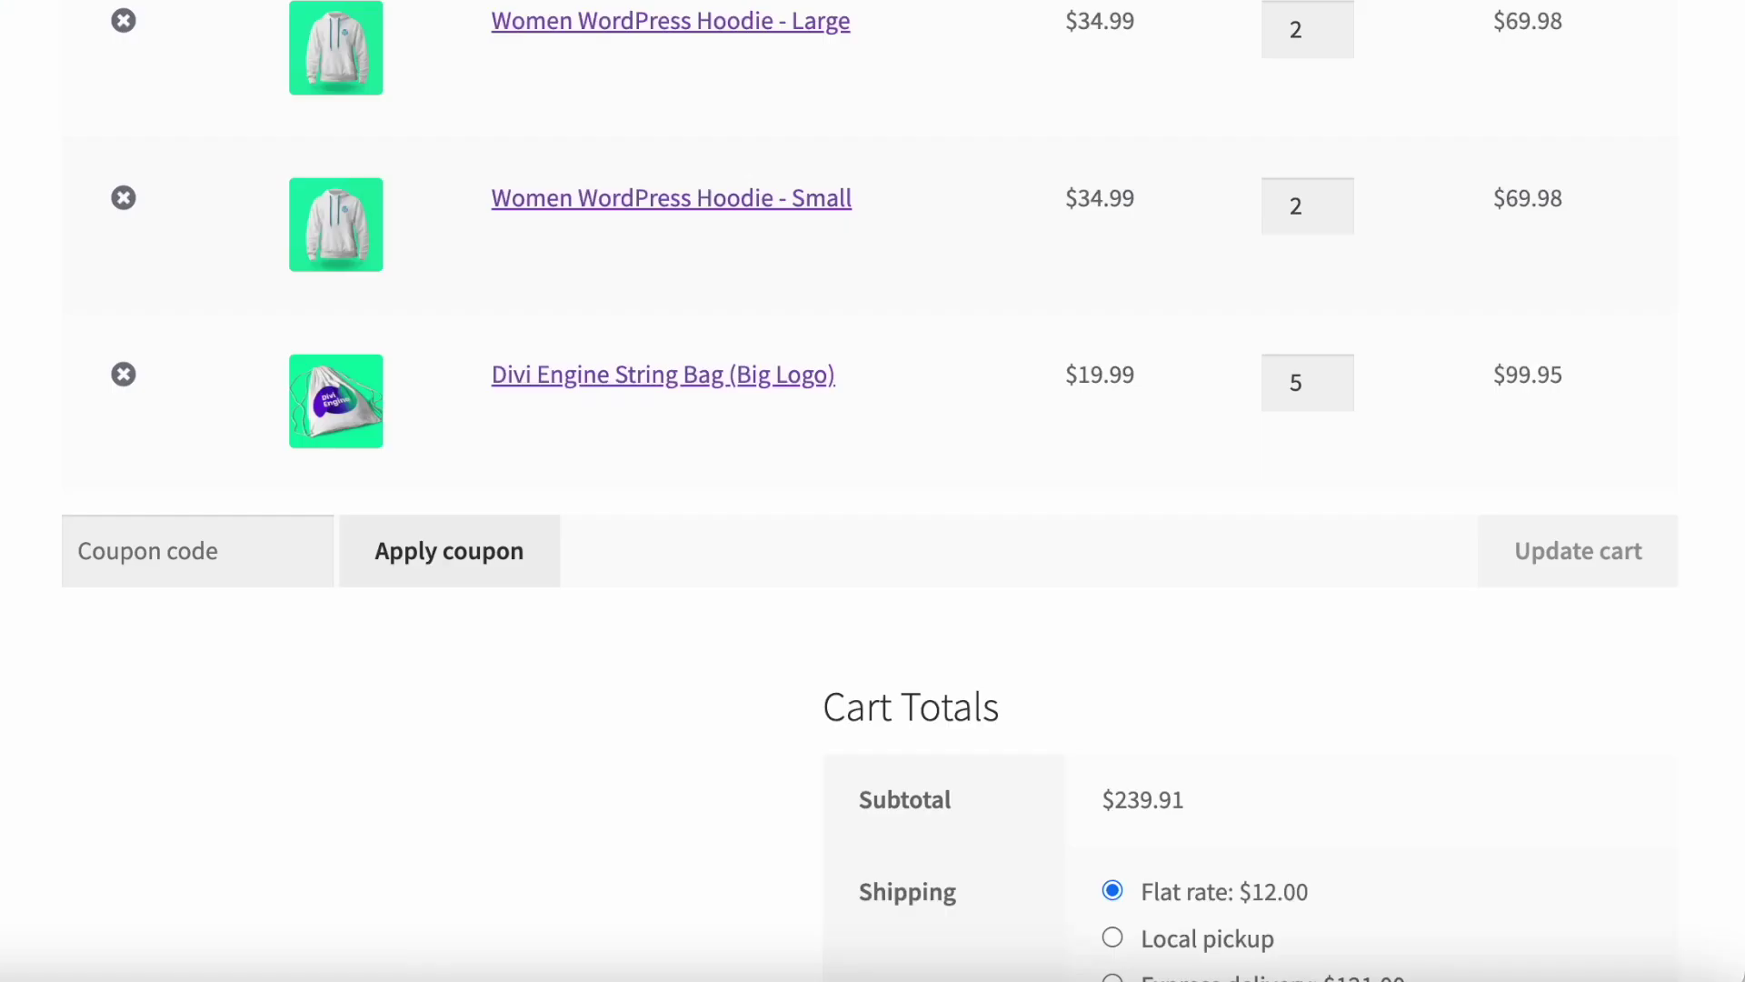
scroll(1028, 343, up, 2)
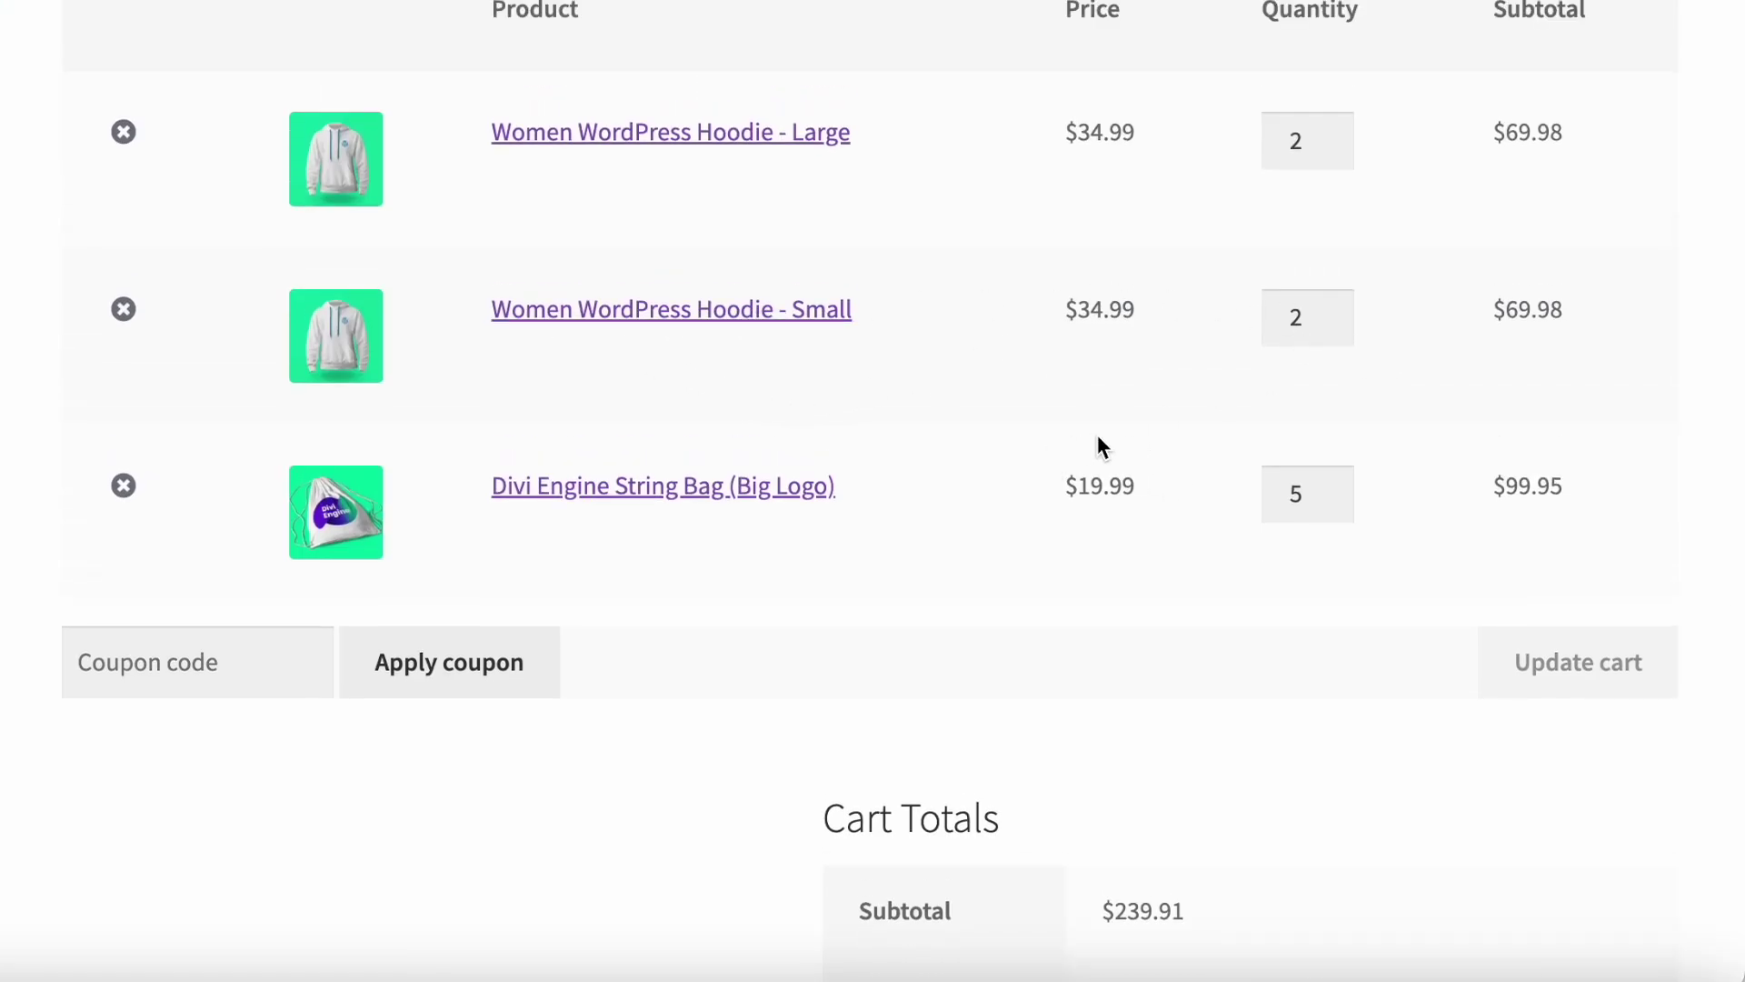
Set Hoodie - Small quantity to 25, update the cart, and check the rule's 20-hoodie minimum.
mouse_move(1317, 312)
double_click(1295, 316)
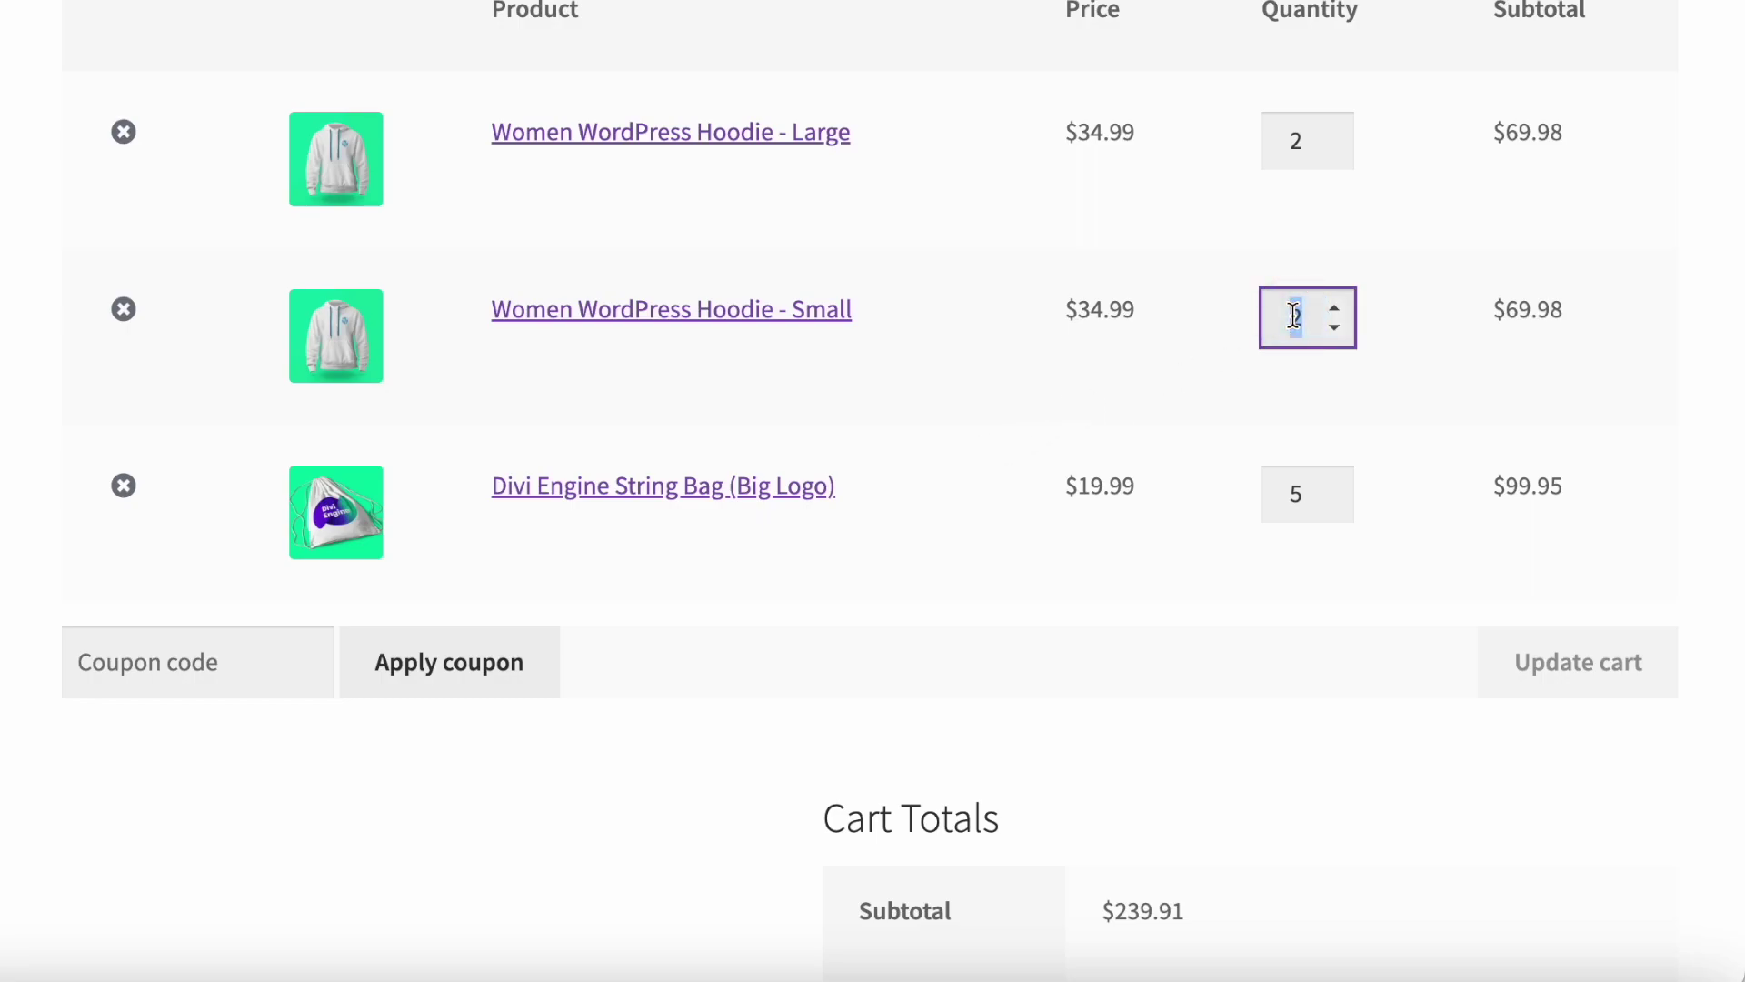
text(25)
scroll(1282, 775, down, 3)
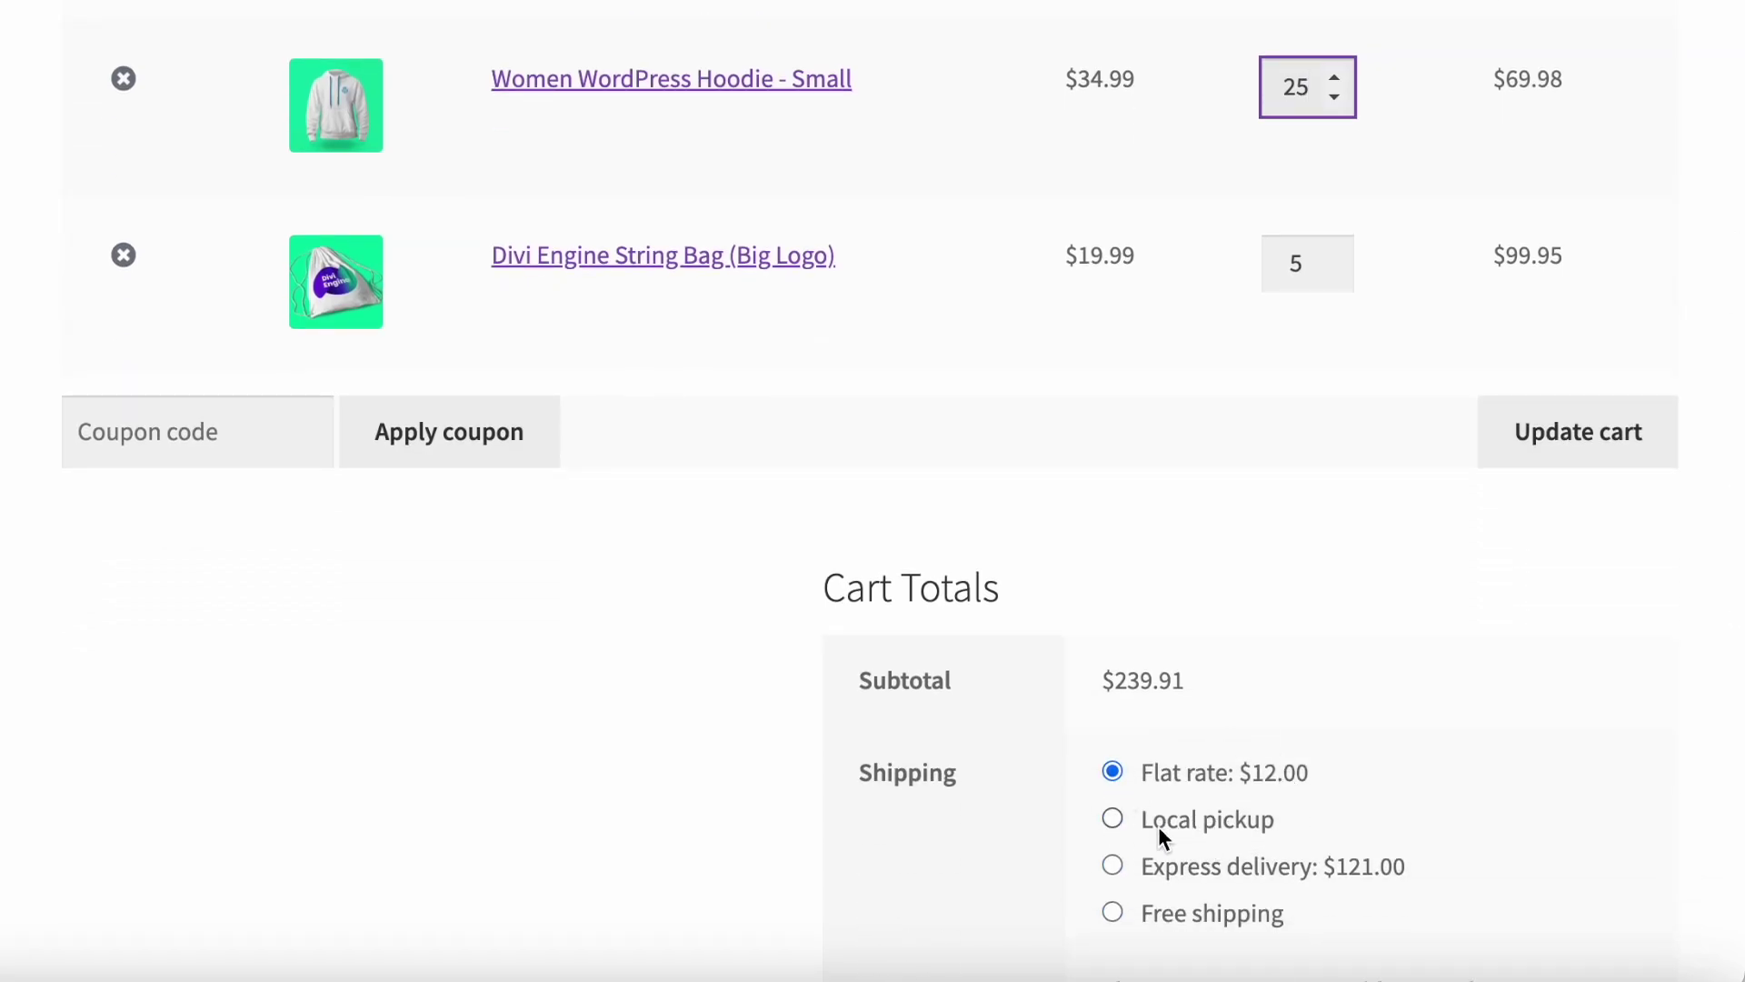
click(1552, 450)
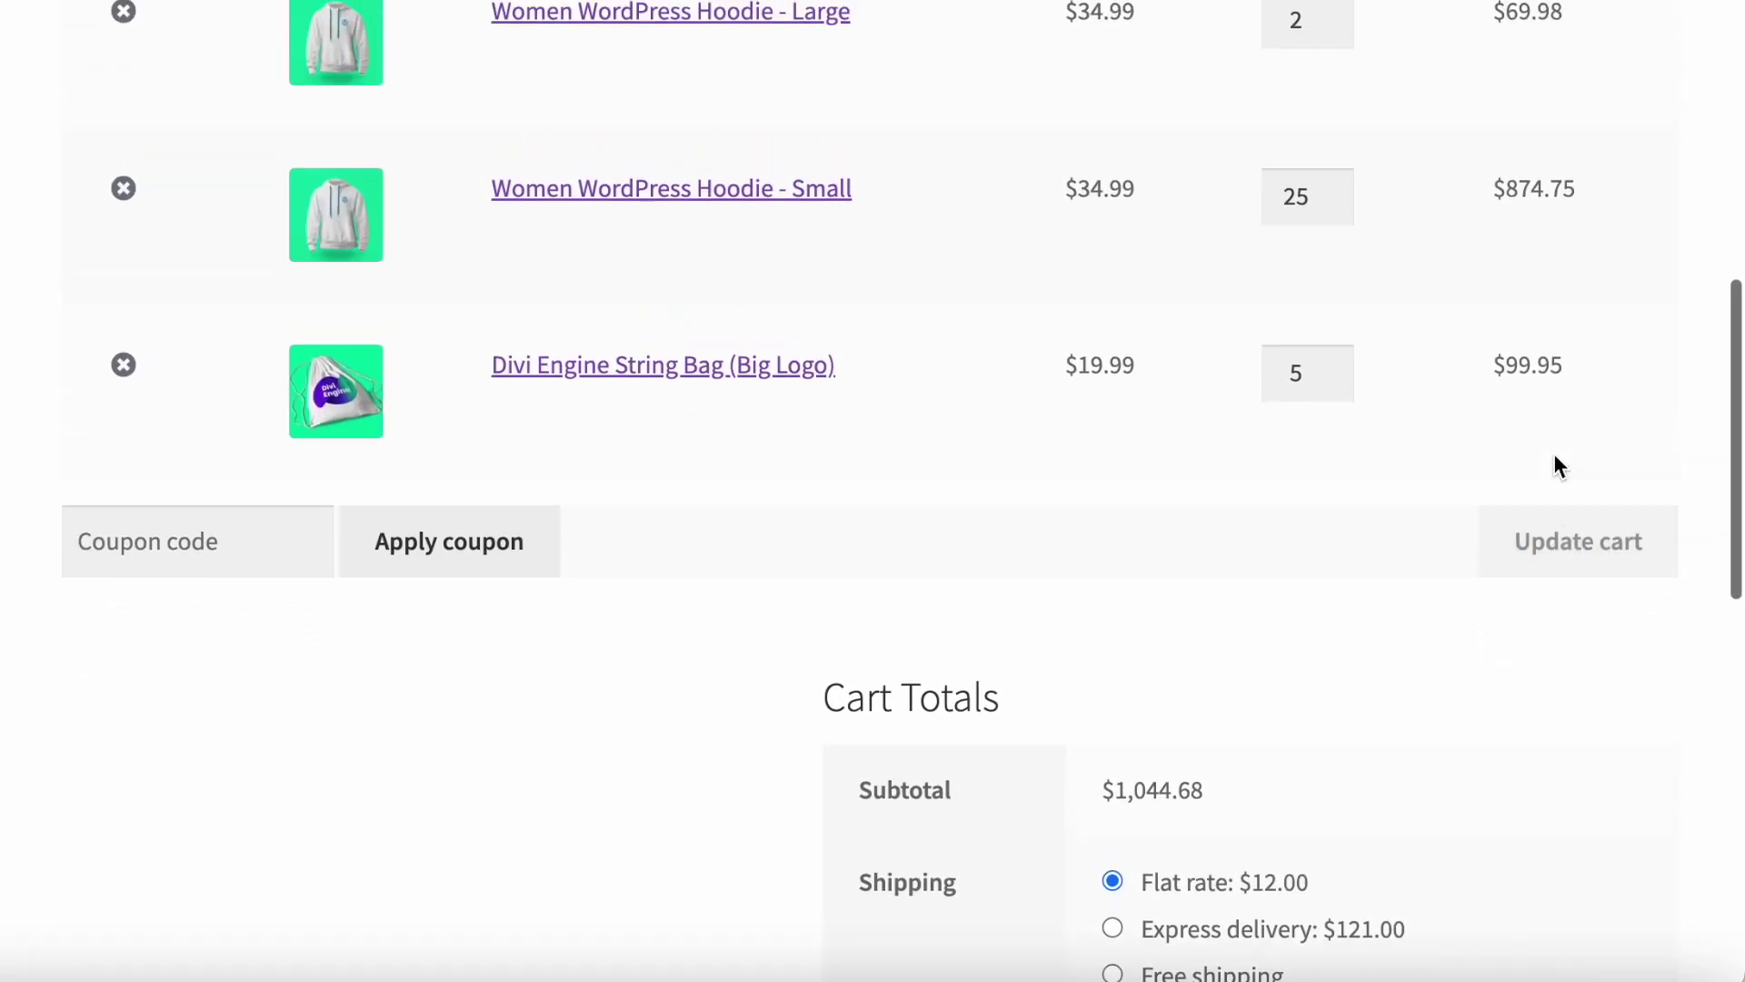
scroll(1554, 454, down, 6)
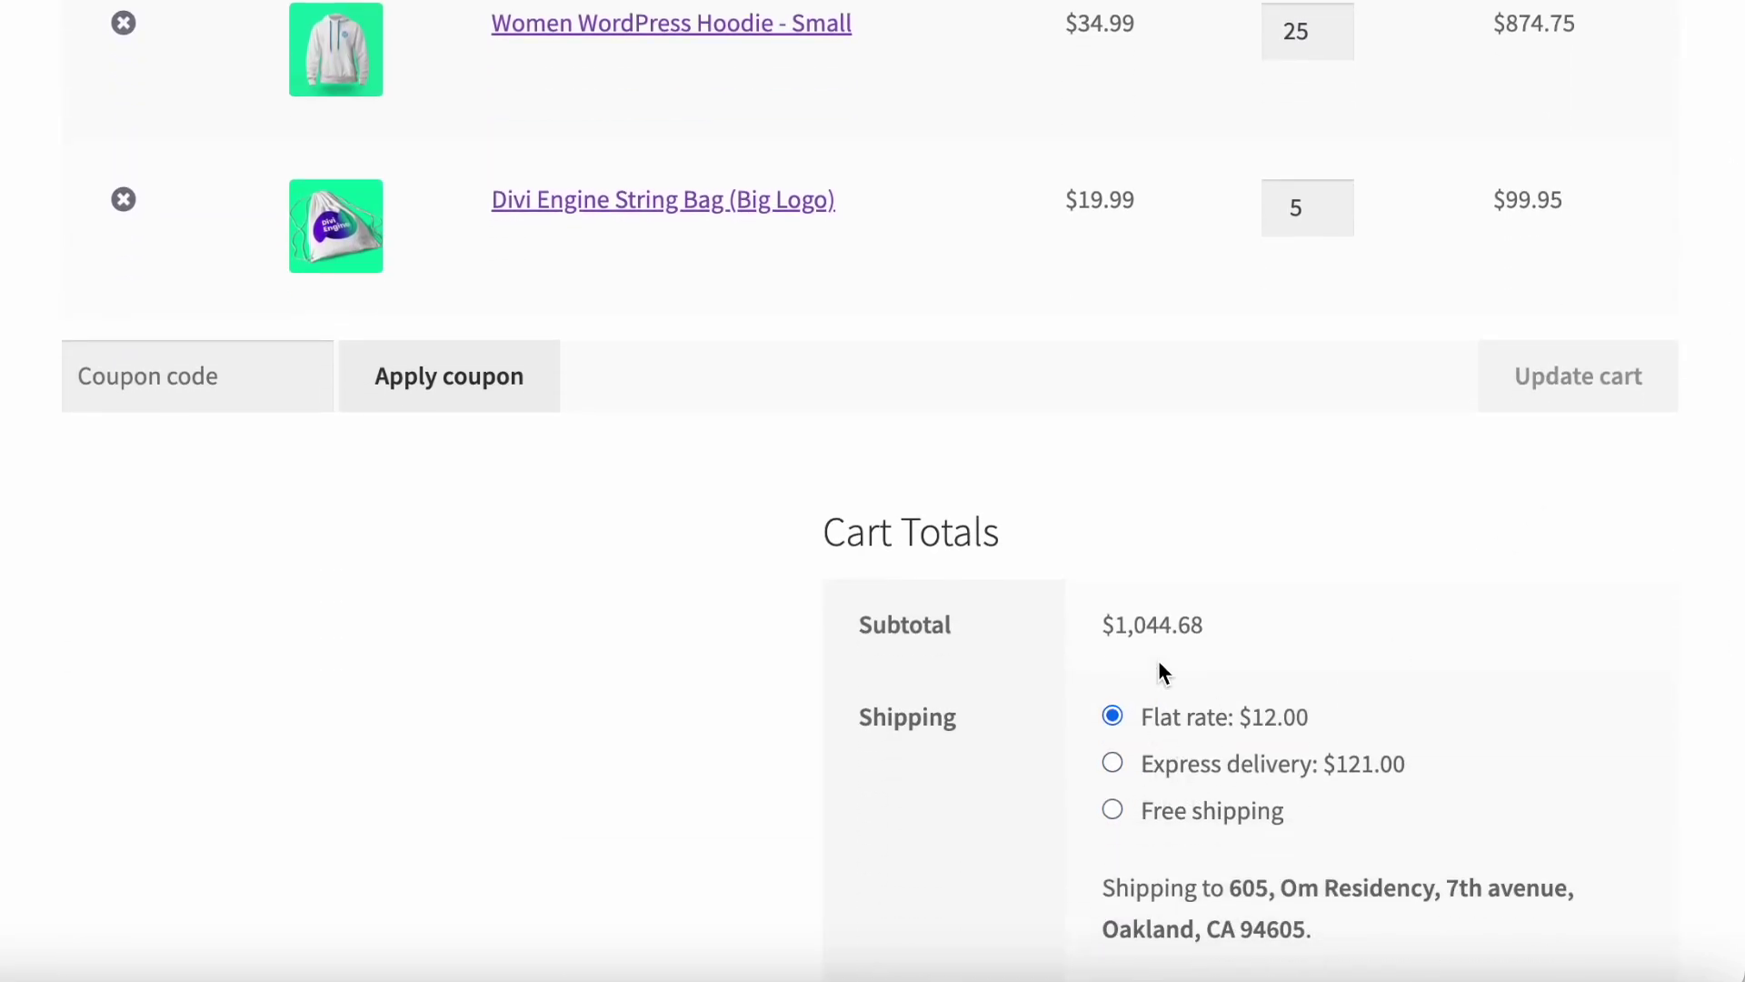
scroll(1162, 654, up, 2)
double_click(1301, 193)
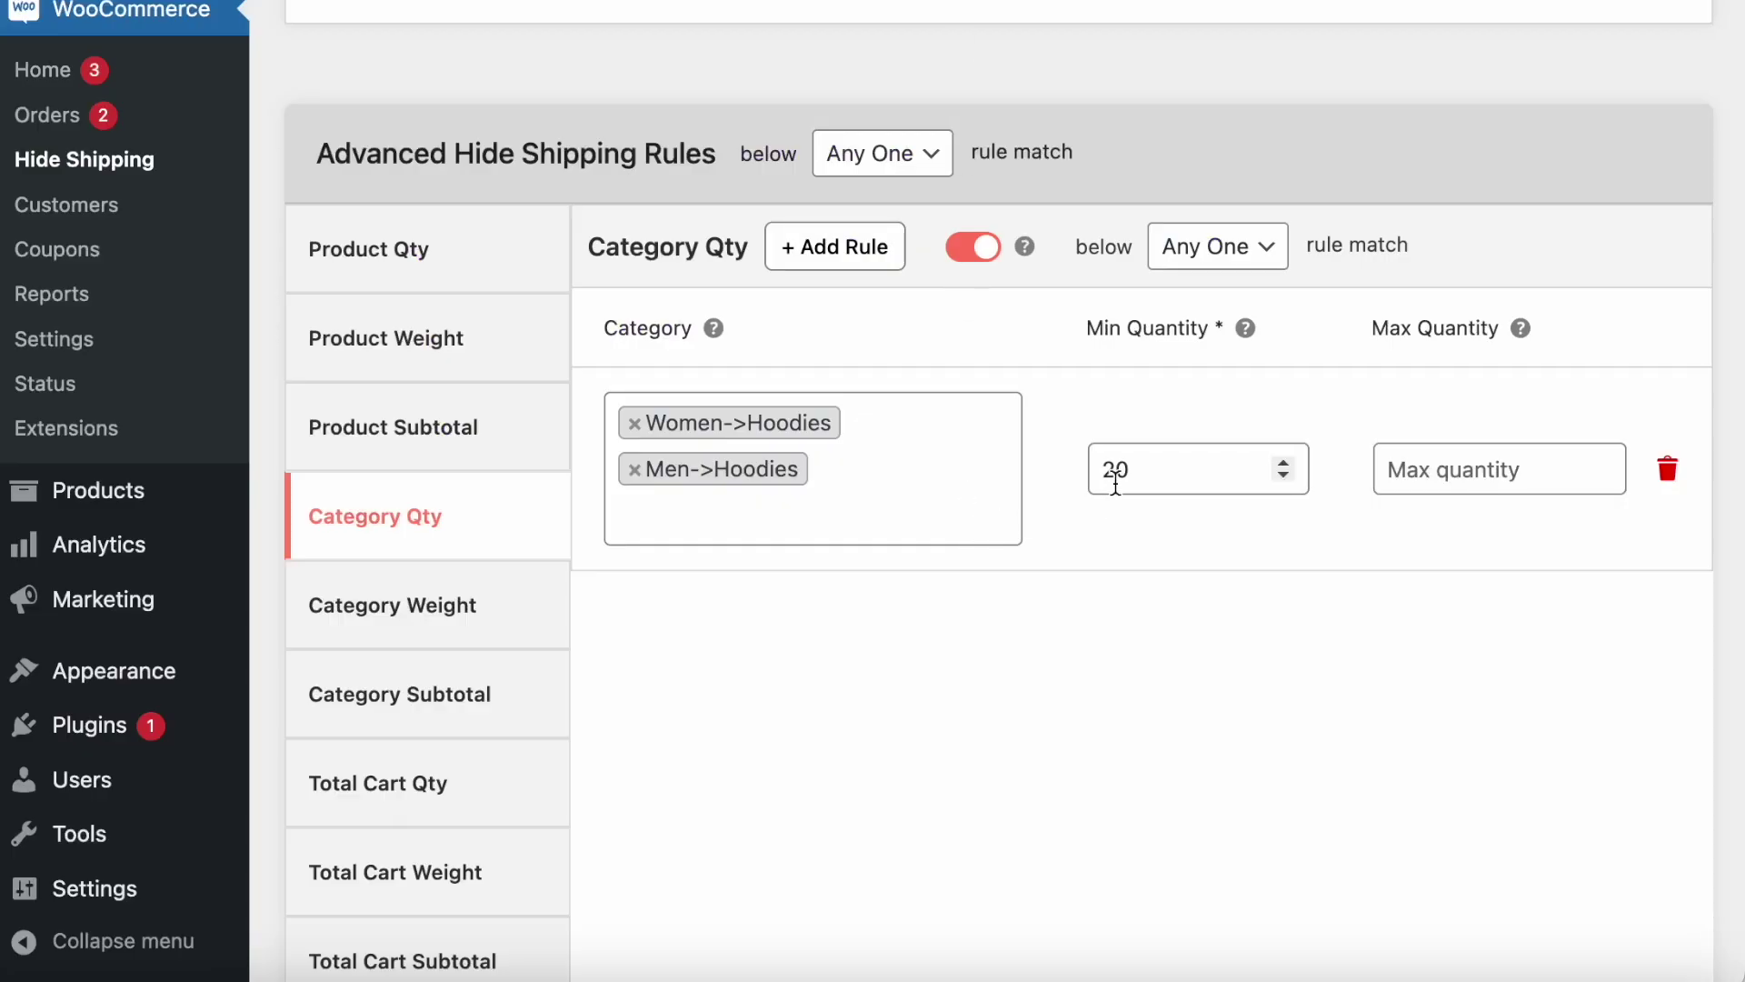
click(1130, 469)
Scroll to the top of the Hide Shipping page and switch to General Settings.
scroll(900, 145, up, 15)
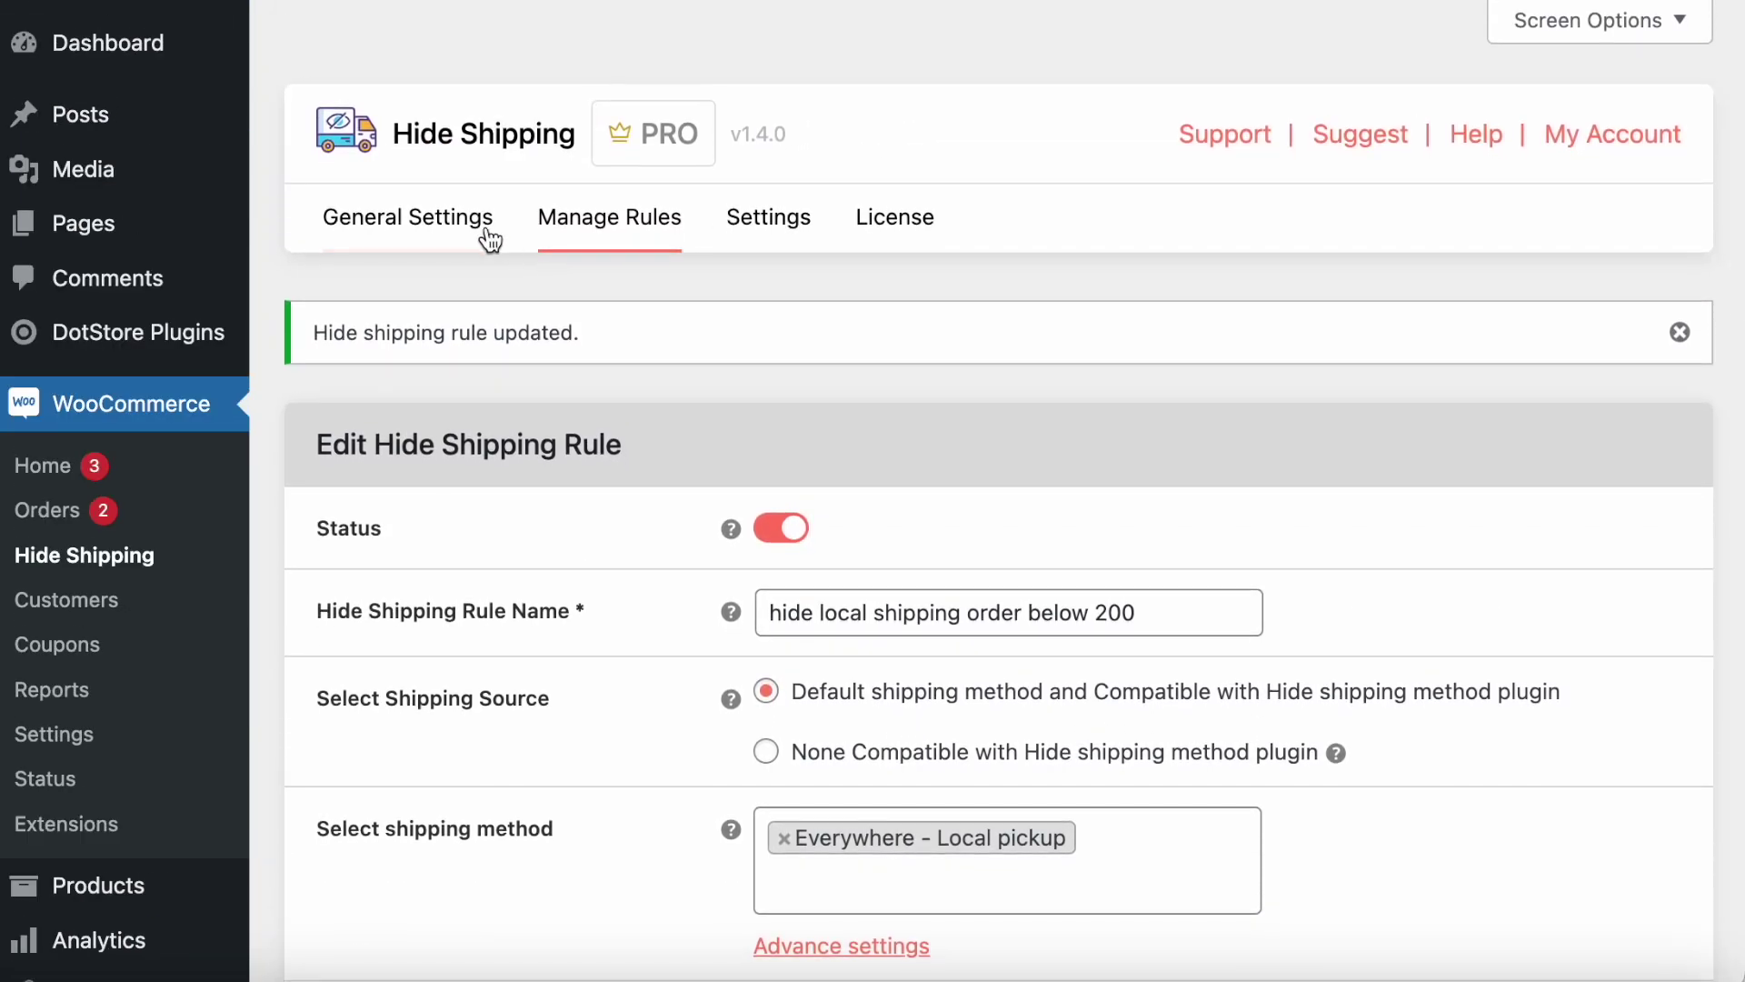
click(440, 221)
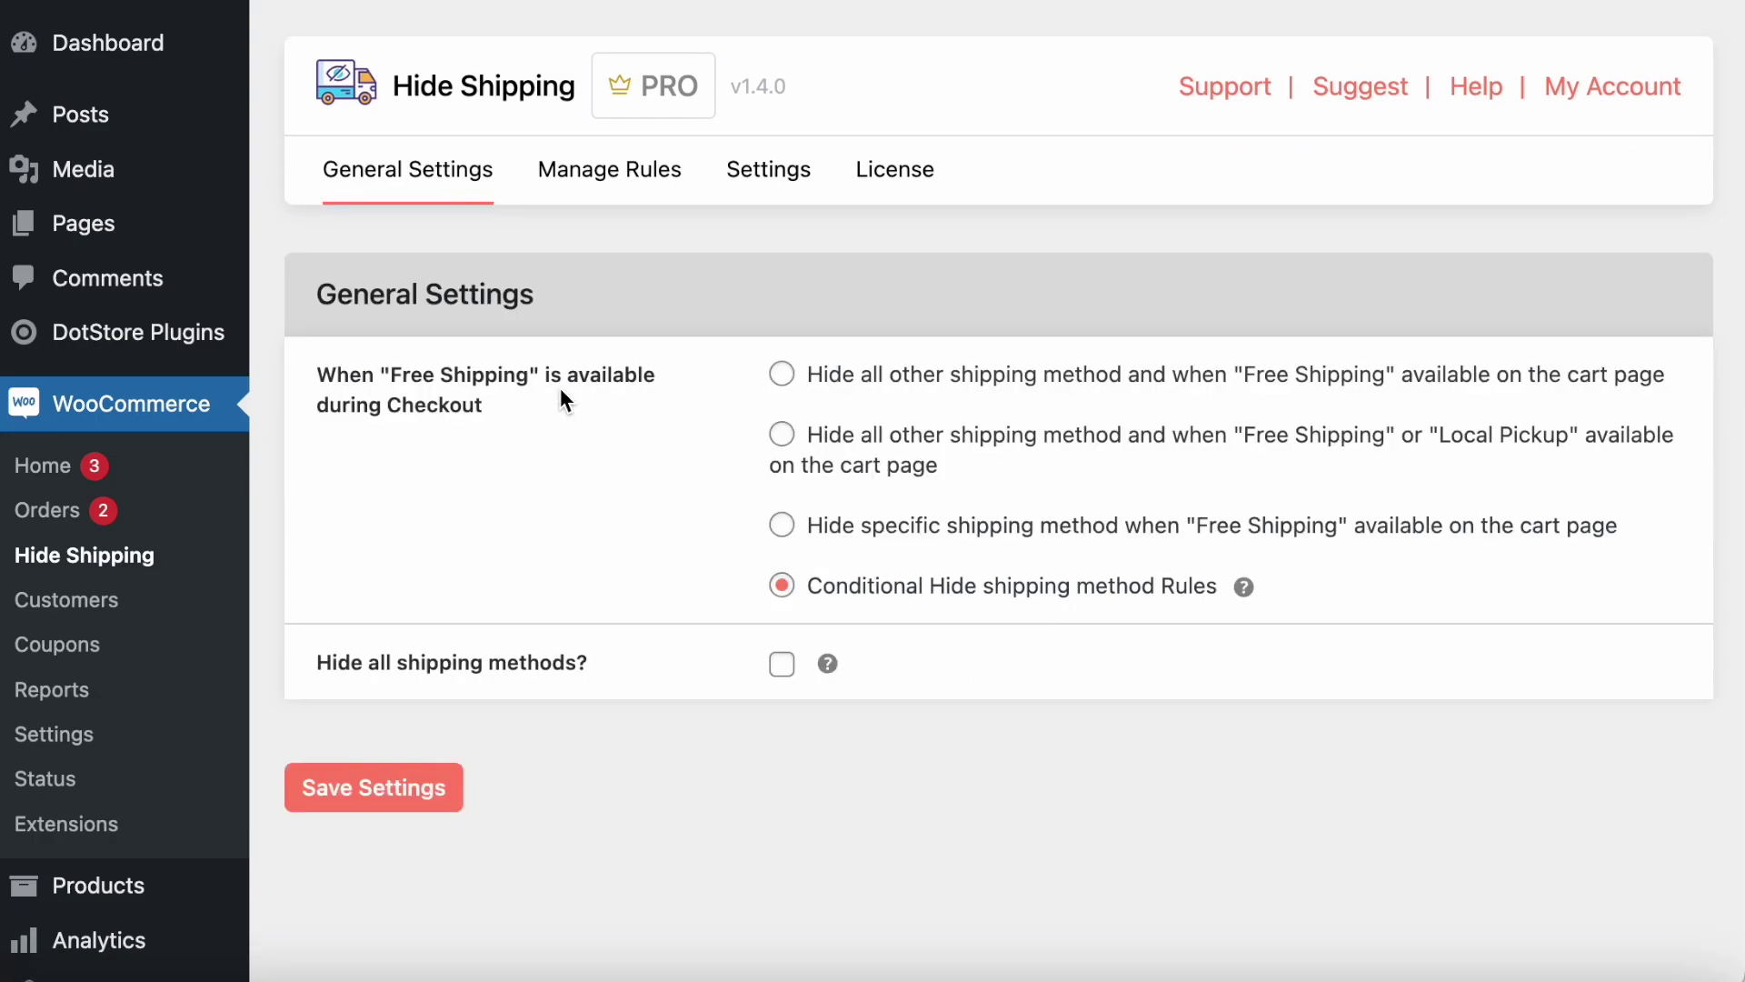